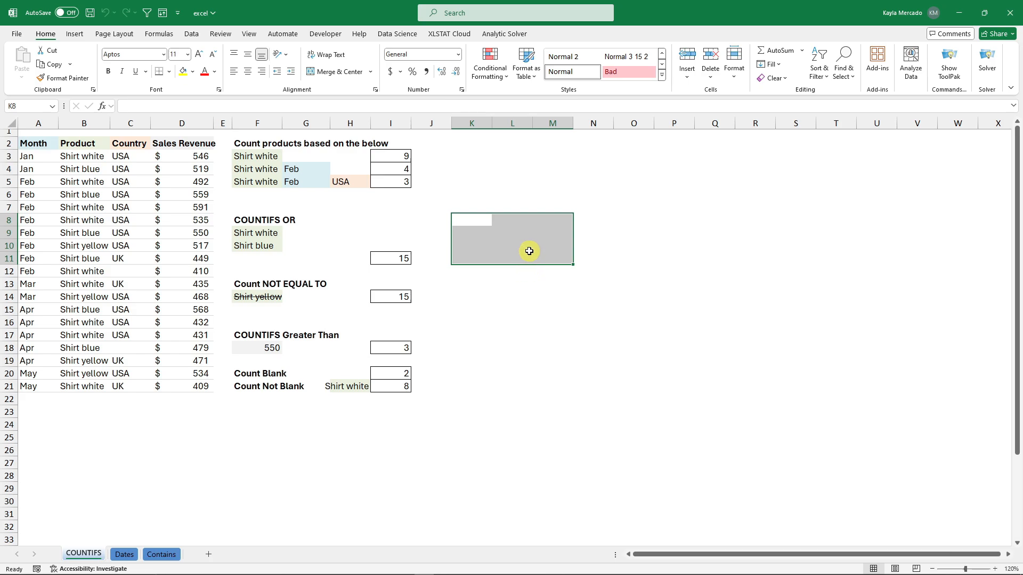
# - Look through the count result cells I3 to I5, I11, I14, I18, I20 and I21 on the COUNTIFS sheet
pyautogui.click(493, 203)
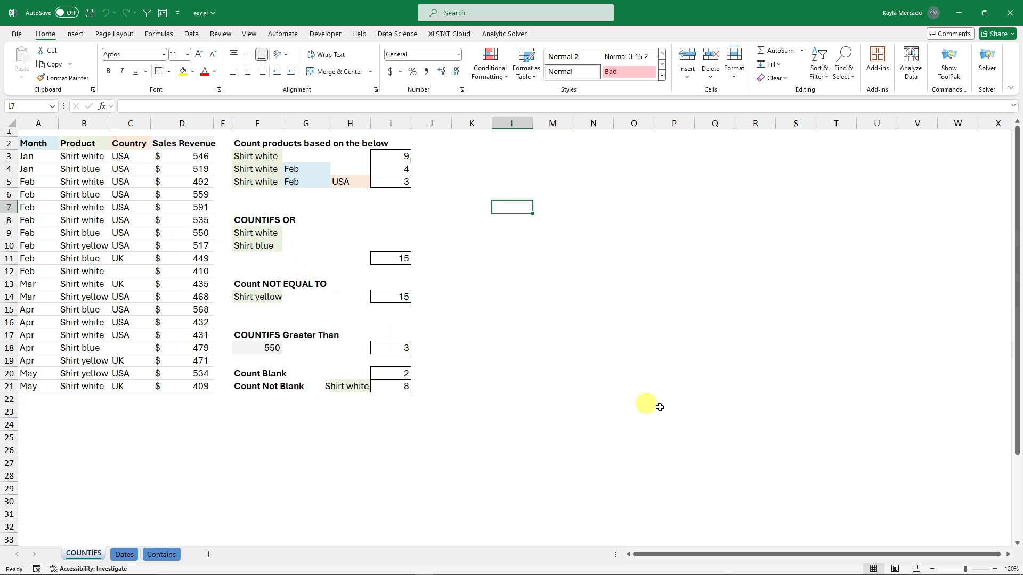
pyautogui.moveTo(965, 569); pyautogui.dragTo(970, 569)
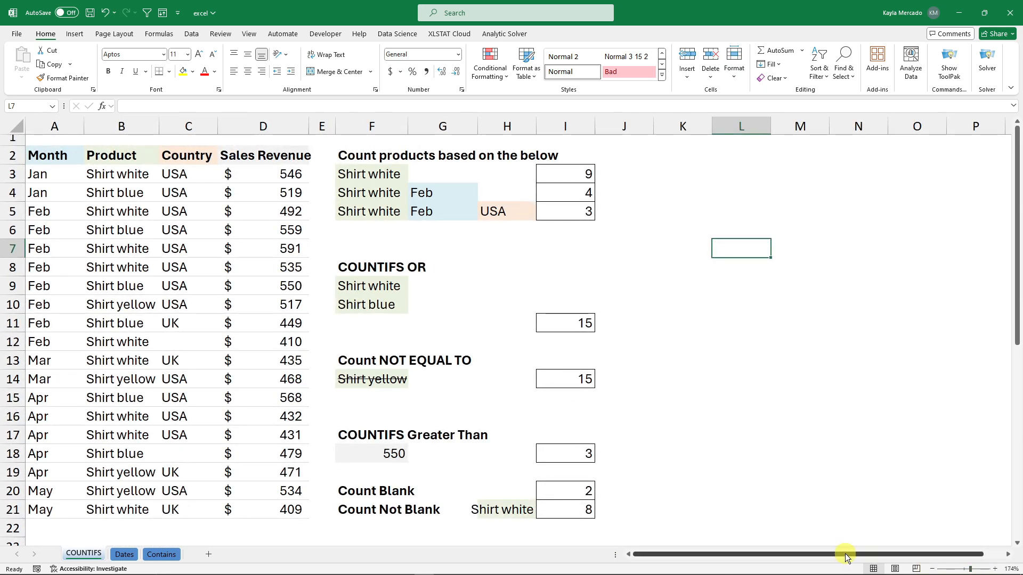
pyautogui.click(593, 282)
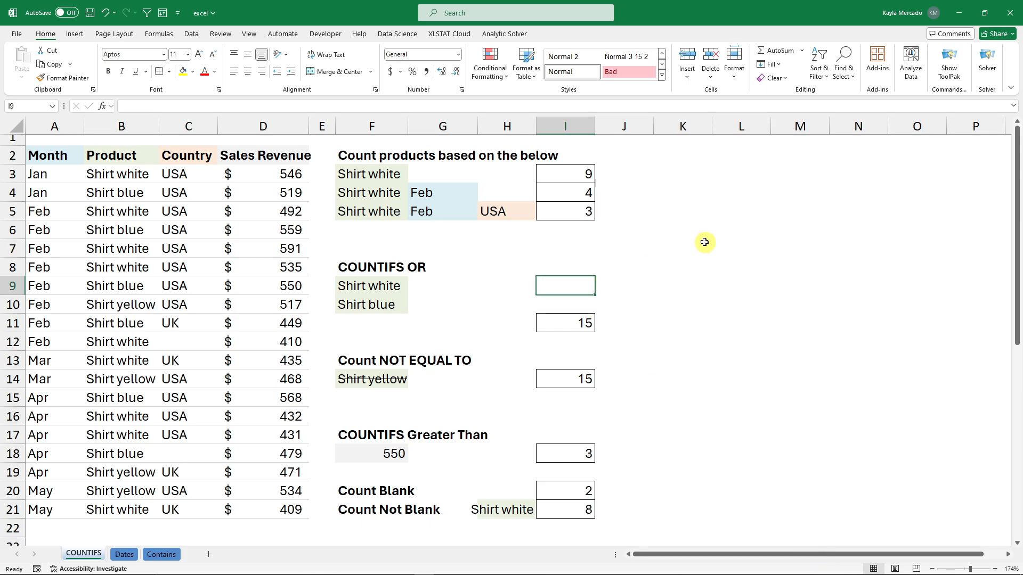
pyautogui.click(566, 172)
pyautogui.click(580, 194)
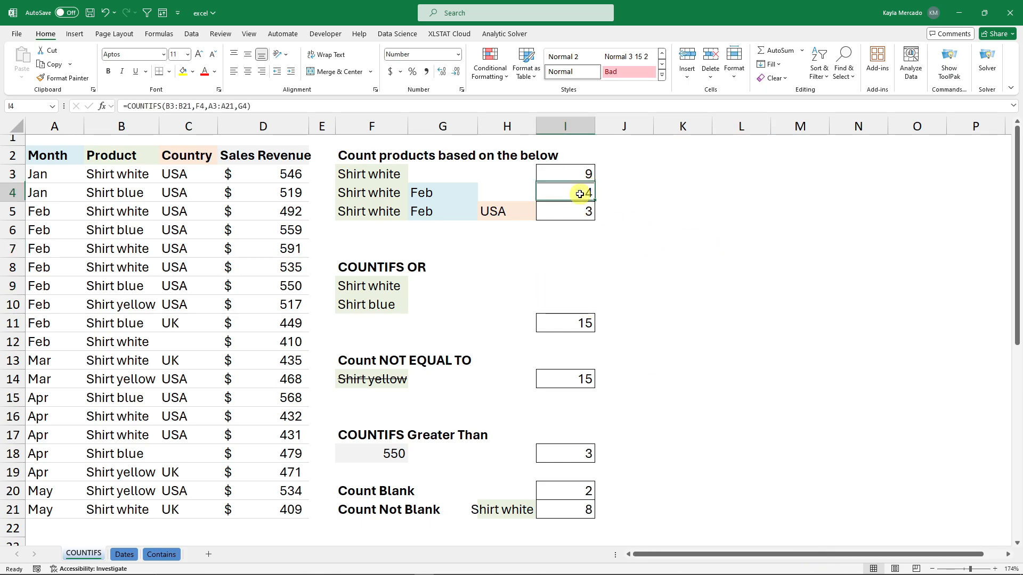
pyautogui.click(586, 210)
pyautogui.moveTo(572, 174); pyautogui.dragTo(583, 212)
pyautogui.click(565, 323)
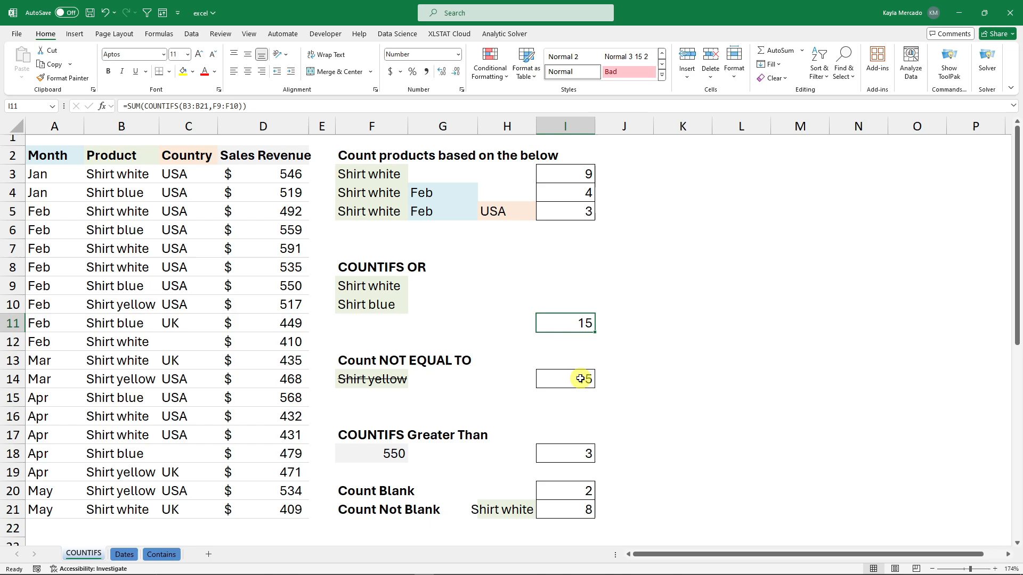
pyautogui.click(581, 379)
pyautogui.click(586, 453)
pyautogui.click(587, 491)
pyautogui.press('Down')
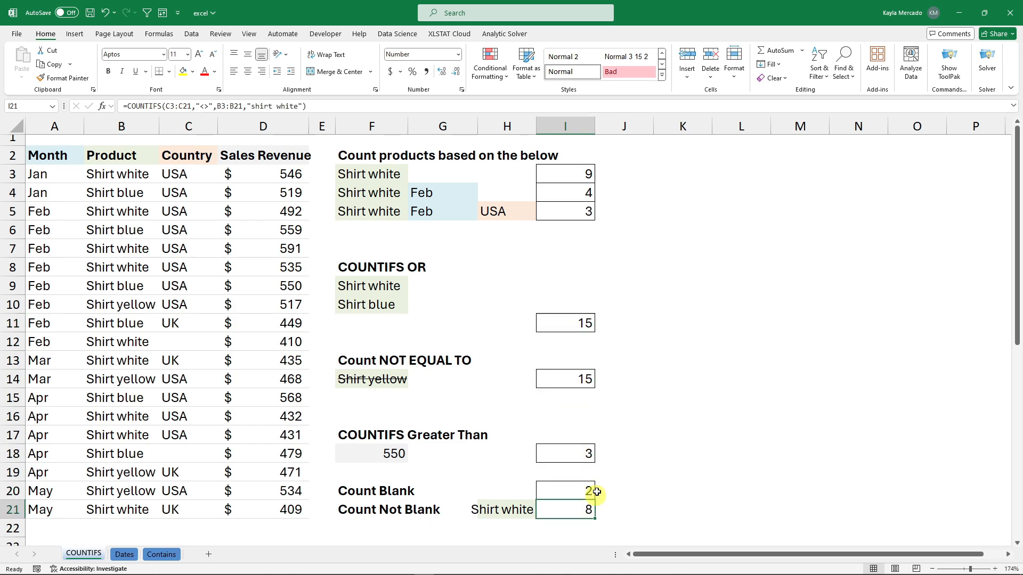
# - Open the formulas in I3, I4, I5, I11, I14 and I18 to examine the ranges and criteria they reference
pyautogui.doubleClick(586, 171)
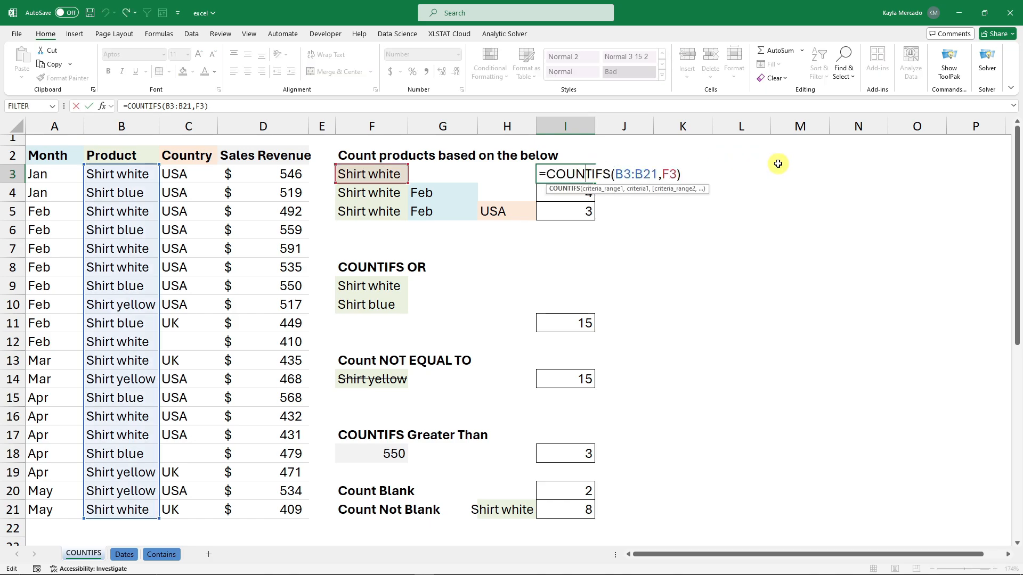
pyautogui.click(742, 212)
pyautogui.doubleClick(580, 175)
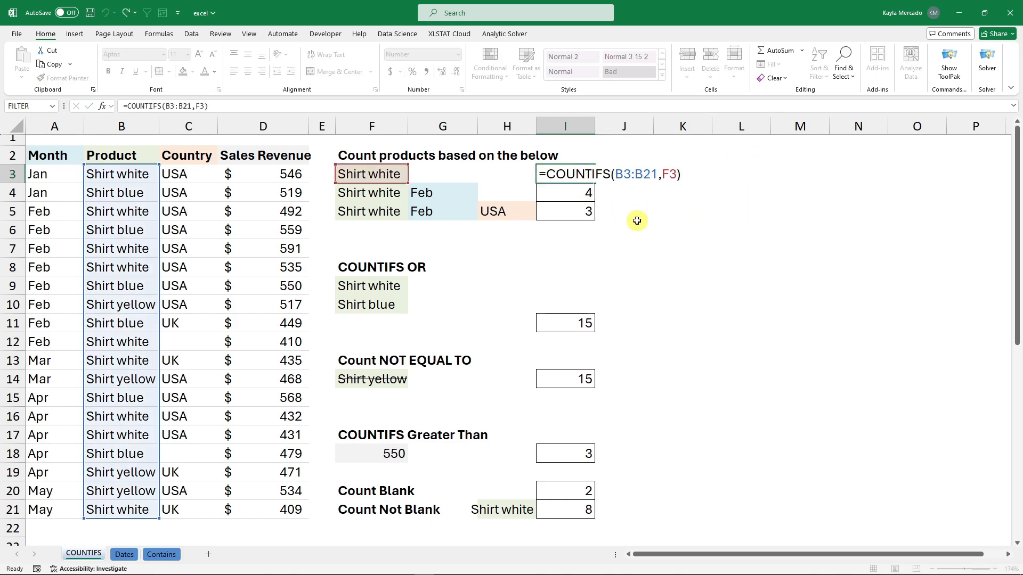
pyautogui.click(635, 219)
pyautogui.doubleClick(585, 193)
pyautogui.click(628, 225)
pyautogui.doubleClick(588, 211)
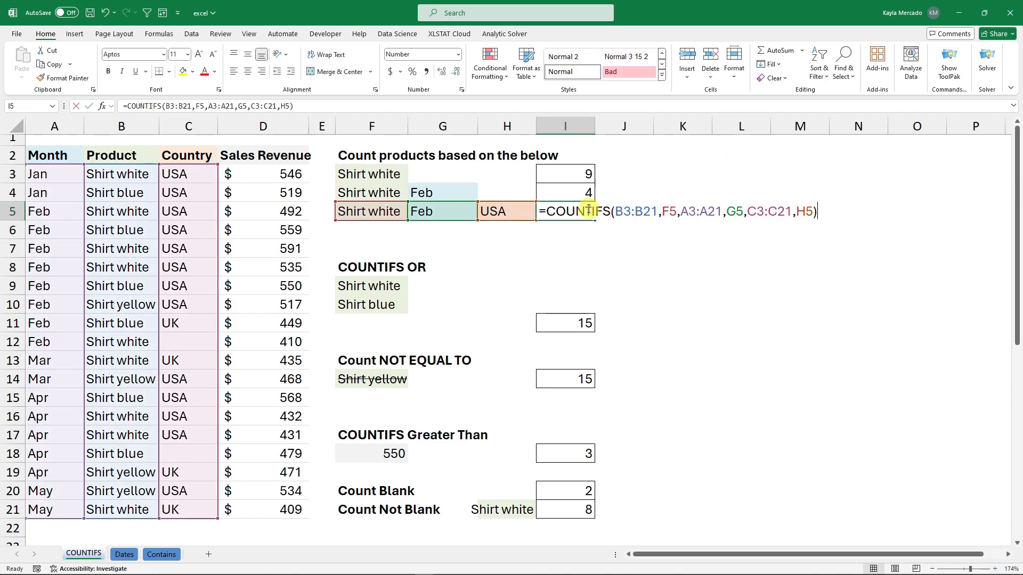
pyautogui.click(626, 247)
pyautogui.click(585, 315)
pyautogui.doubleClick(585, 315)
pyautogui.click(620, 365)
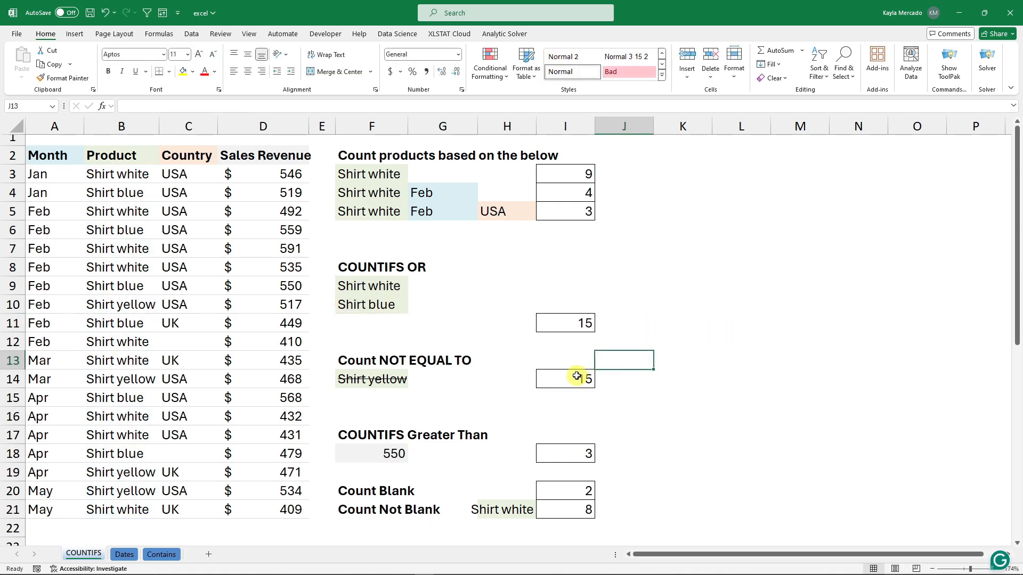
pyautogui.doubleClick(576, 377)
pyautogui.click(647, 434)
pyautogui.doubleClick(586, 454)
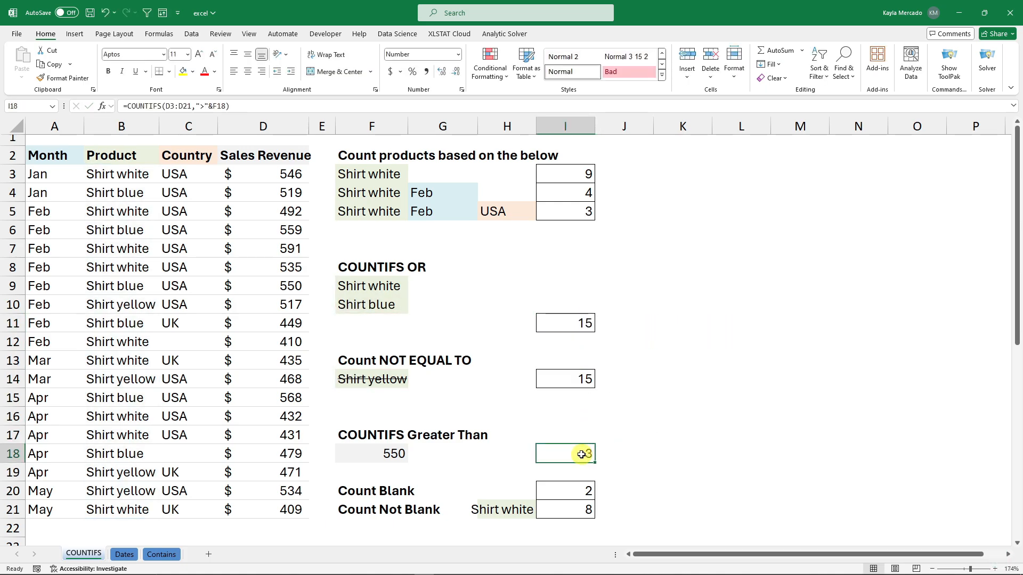
pyautogui.click(624, 473)
# - Examine the results in I3:I5 and the product, month and country criteria in rows 3 to 5
pyautogui.moveTo(574, 174); pyautogui.dragTo(579, 211)
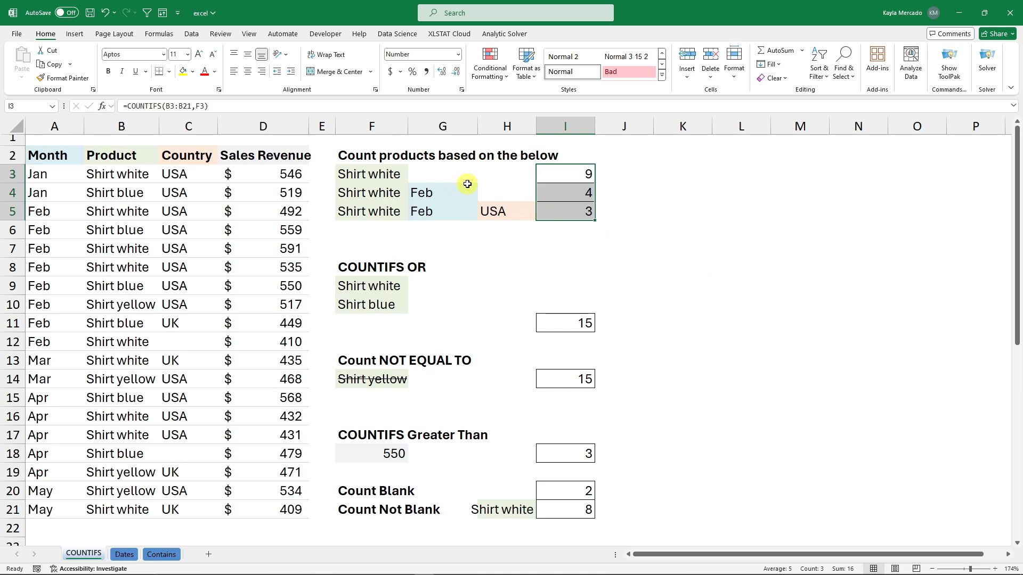
pyautogui.click(376, 154)
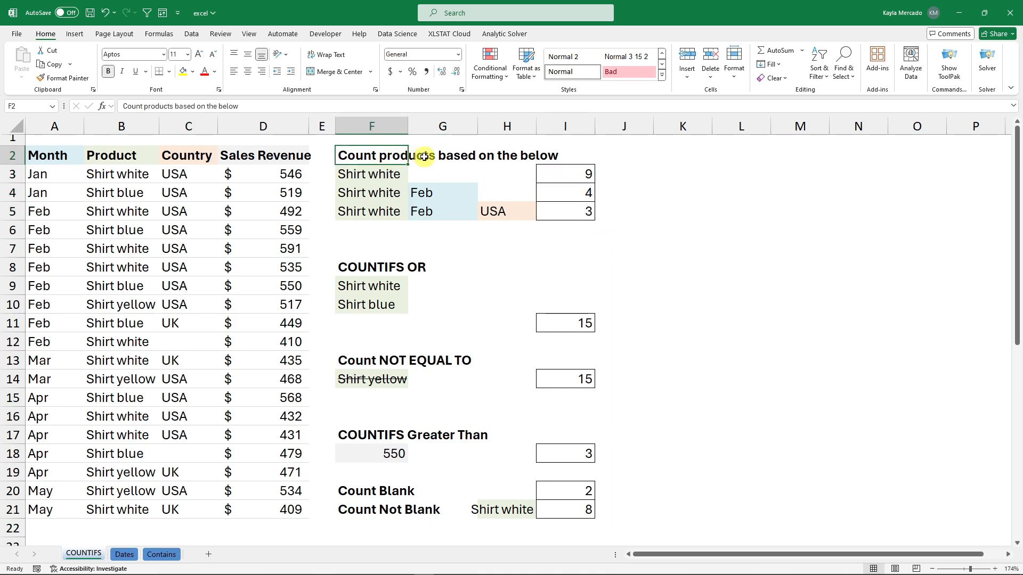
pyautogui.click(379, 175)
pyautogui.click(378, 194)
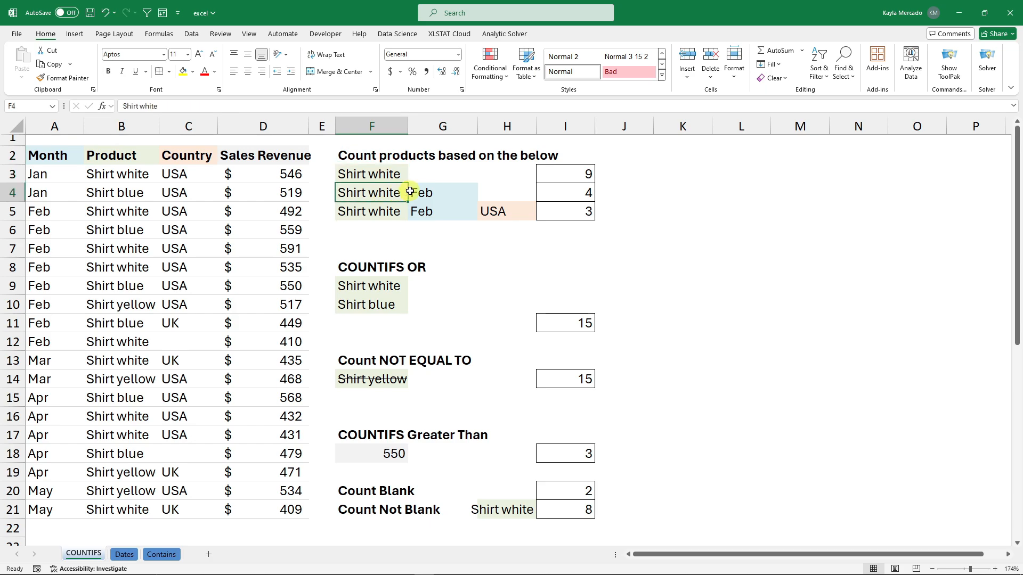
pyautogui.click(426, 192)
pyautogui.click(377, 212)
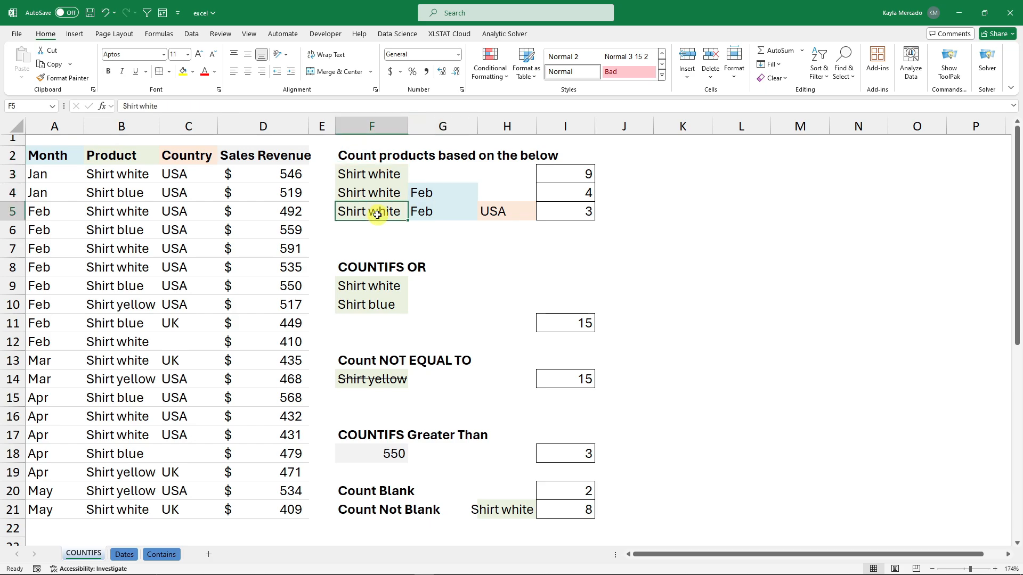
pyautogui.click(427, 210)
pyautogui.click(503, 210)
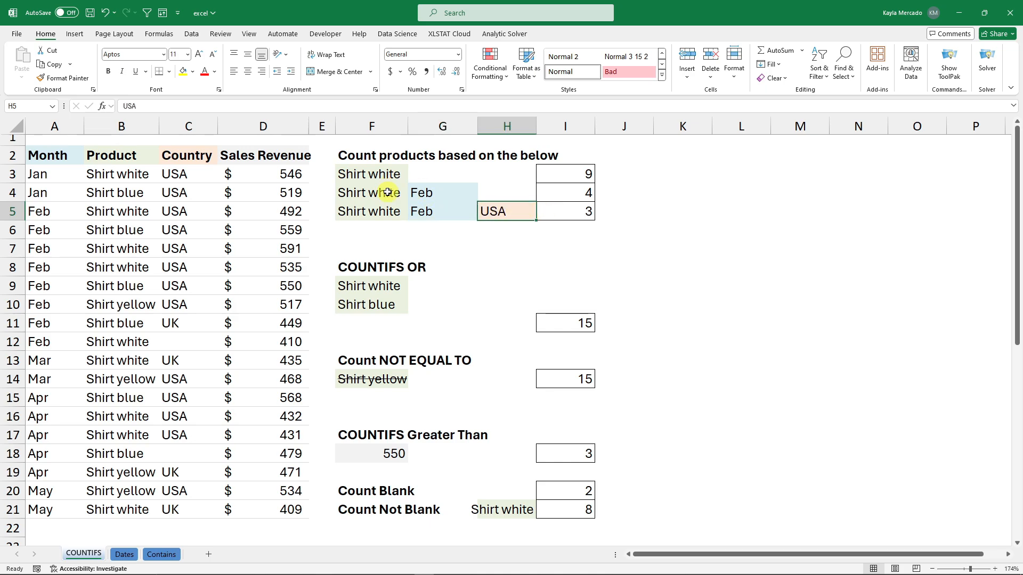
# - Check the Shirt white count in I3 against each Shirt white entry in the Product column
pyautogui.click(384, 175)
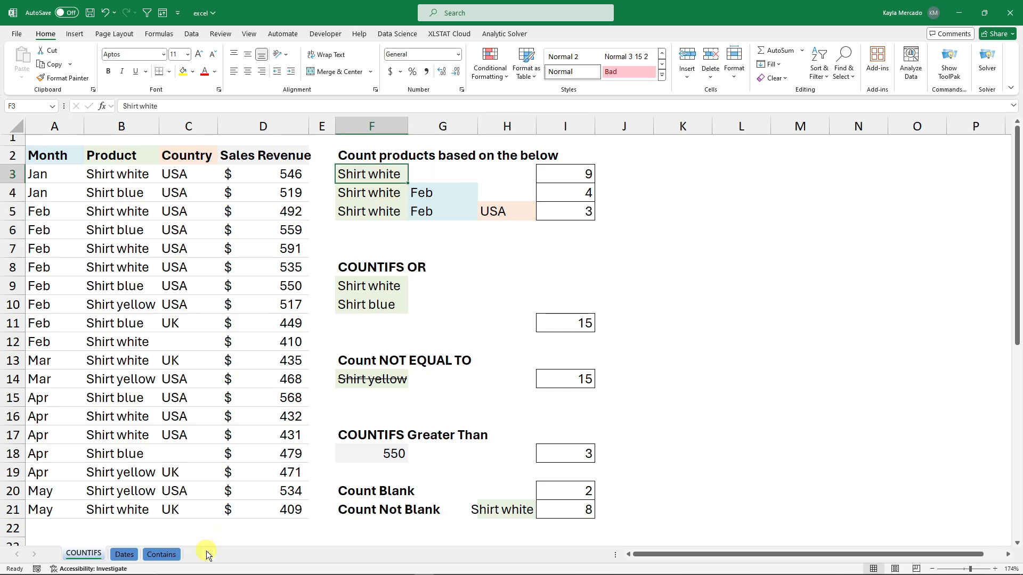
pyautogui.click(564, 173)
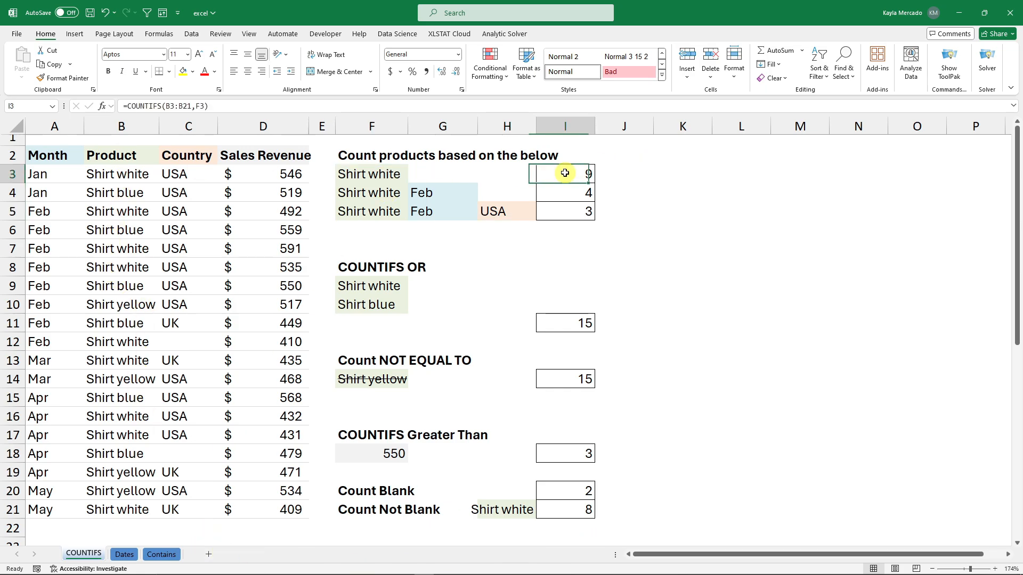
pyautogui.click(133, 174)
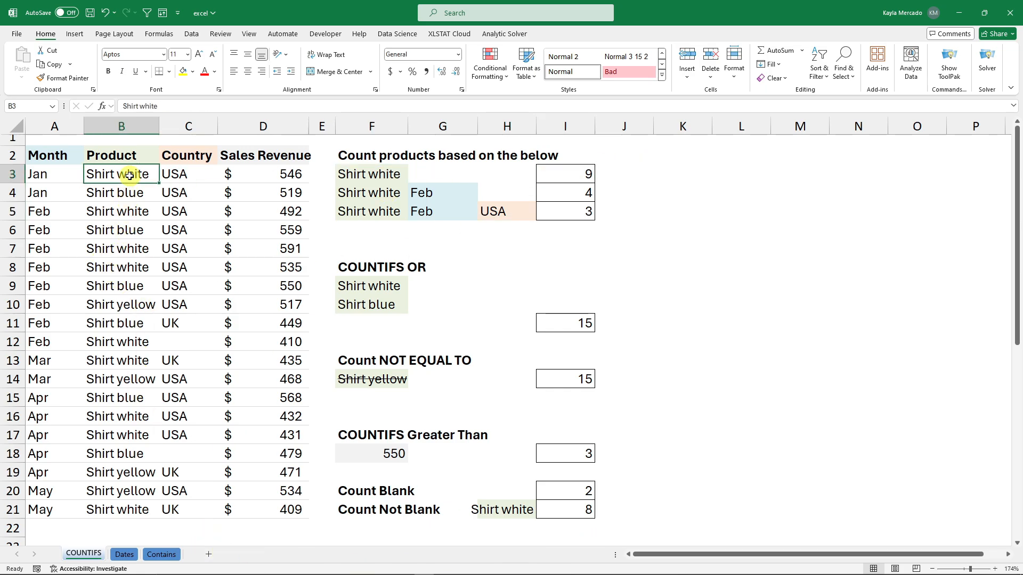
pyautogui.click(133, 211)
pyautogui.click(140, 250)
pyautogui.click(137, 267)
pyautogui.click(138, 341)
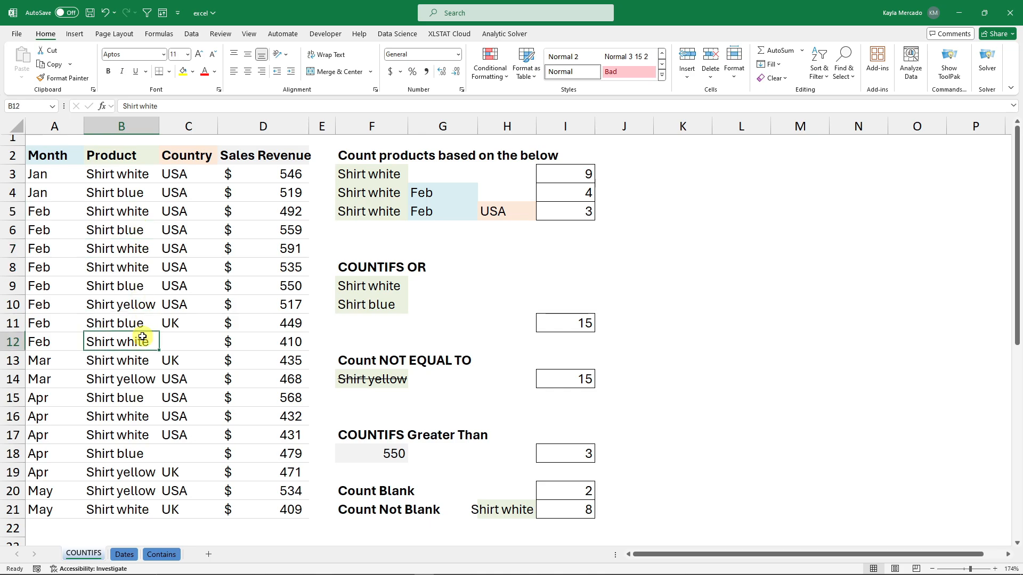
pyautogui.click(137, 360)
pyautogui.click(134, 415)
pyautogui.click(134, 434)
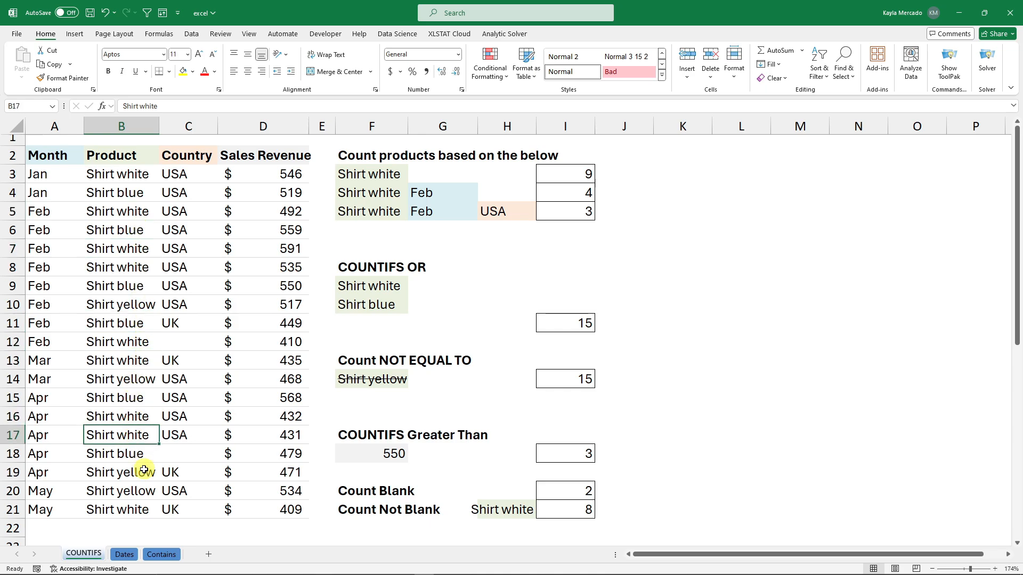
pyautogui.click(138, 510)
# - Check the three-criteria count in I5 against the Feb and USA rows of the data table
pyautogui.click(556, 219)
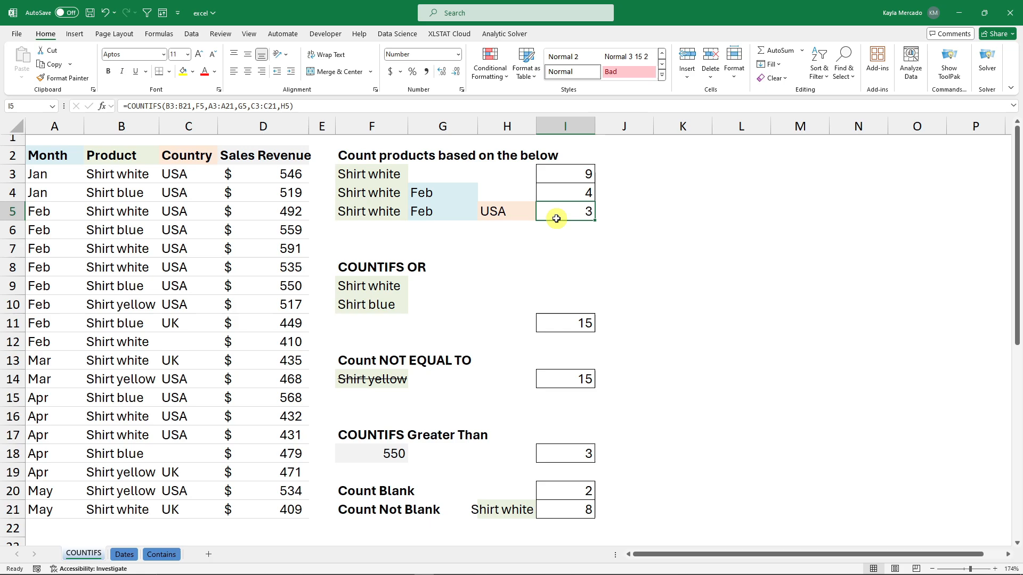
pyautogui.click(419, 213)
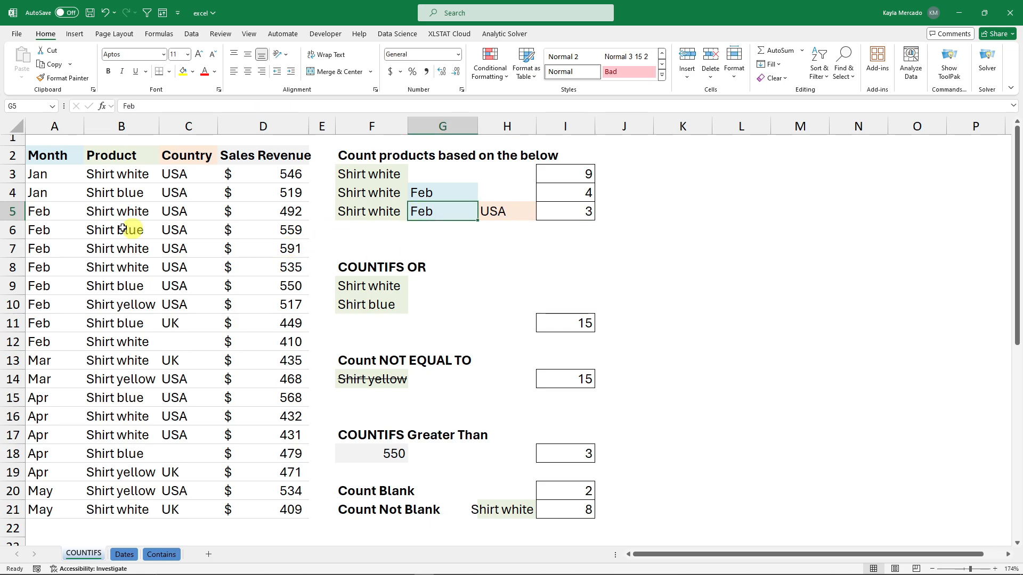
pyautogui.moveTo(50, 212); pyautogui.dragTo(196, 233)
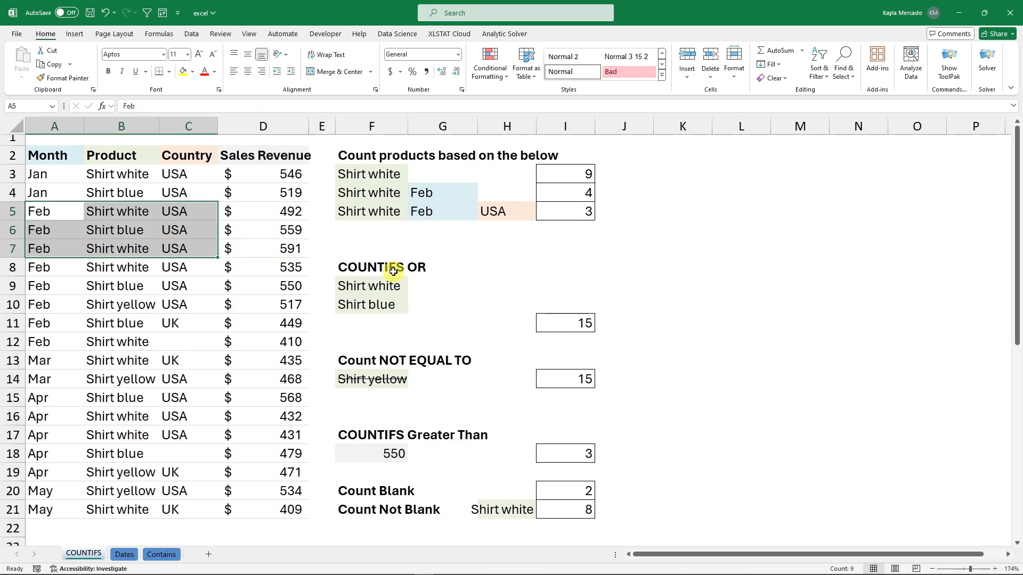
pyautogui.click(695, 243)
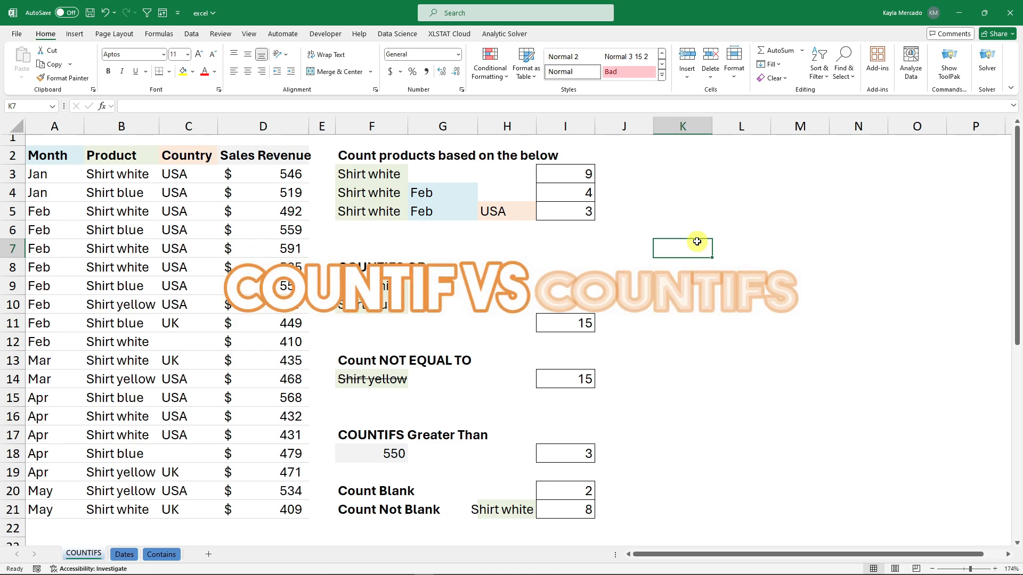
pyautogui.doubleClick(579, 174)
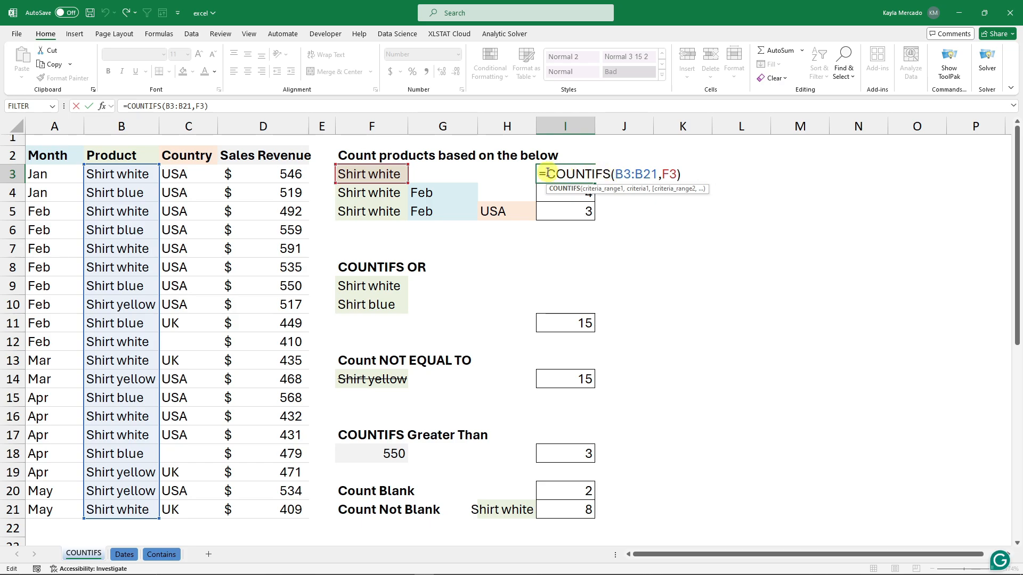
pyautogui.moveTo(546, 174); pyautogui.dragTo(681, 176)
pyautogui.press('BackSpace')
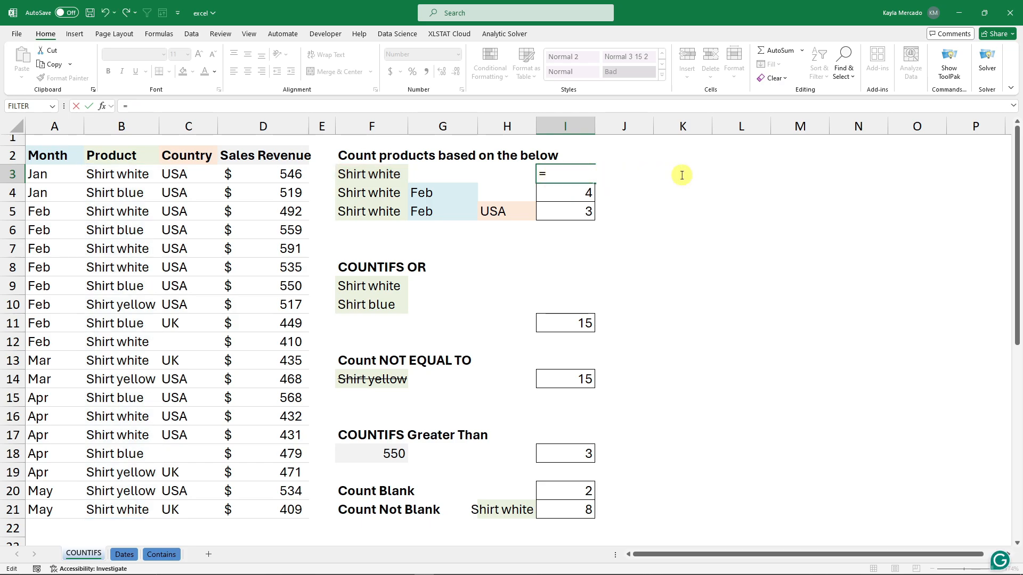
pyautogui.write('countif')
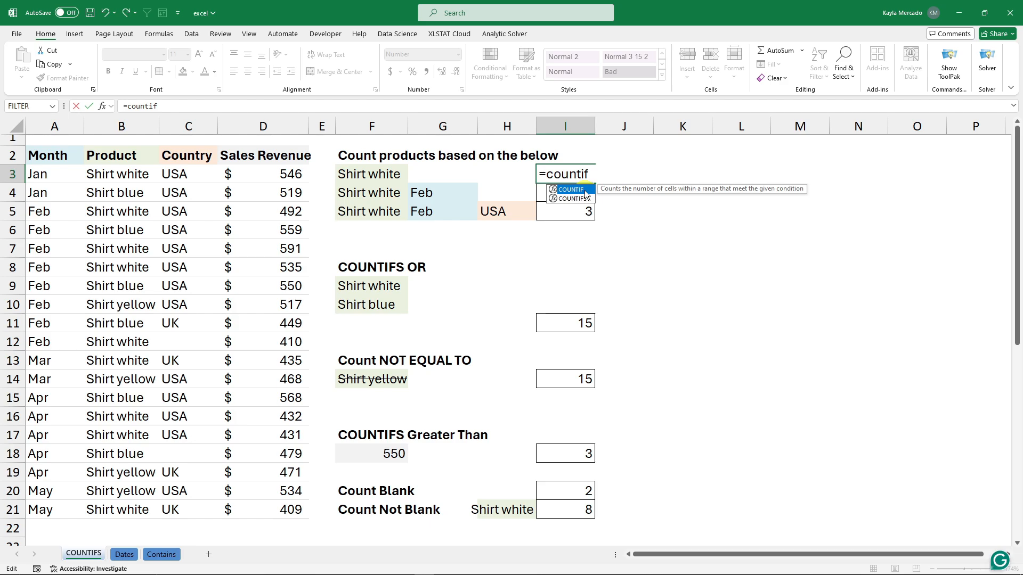
pyautogui.write('s')
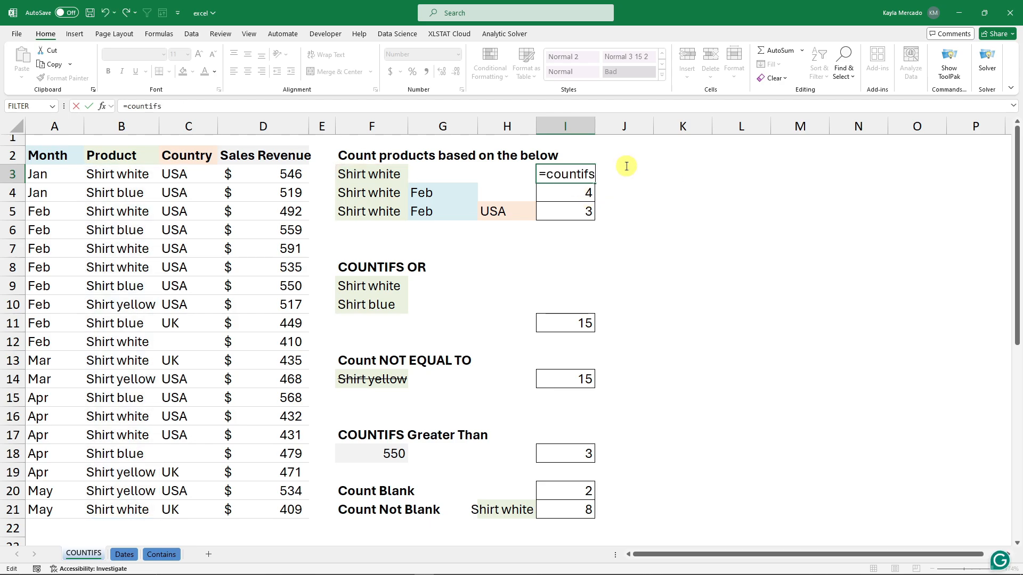
pyautogui.doubleClick(578, 175)
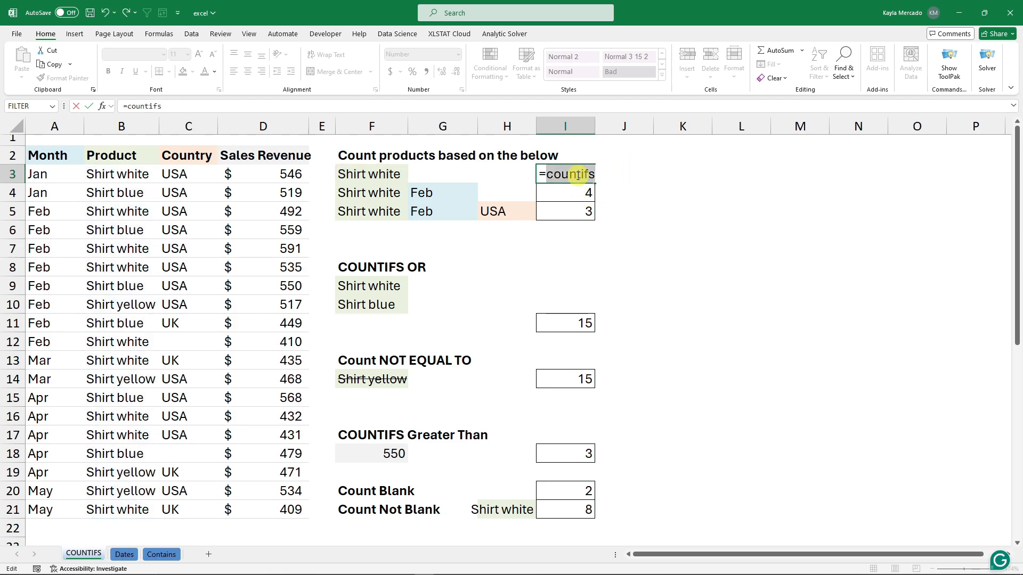
pyautogui.click(614, 181)
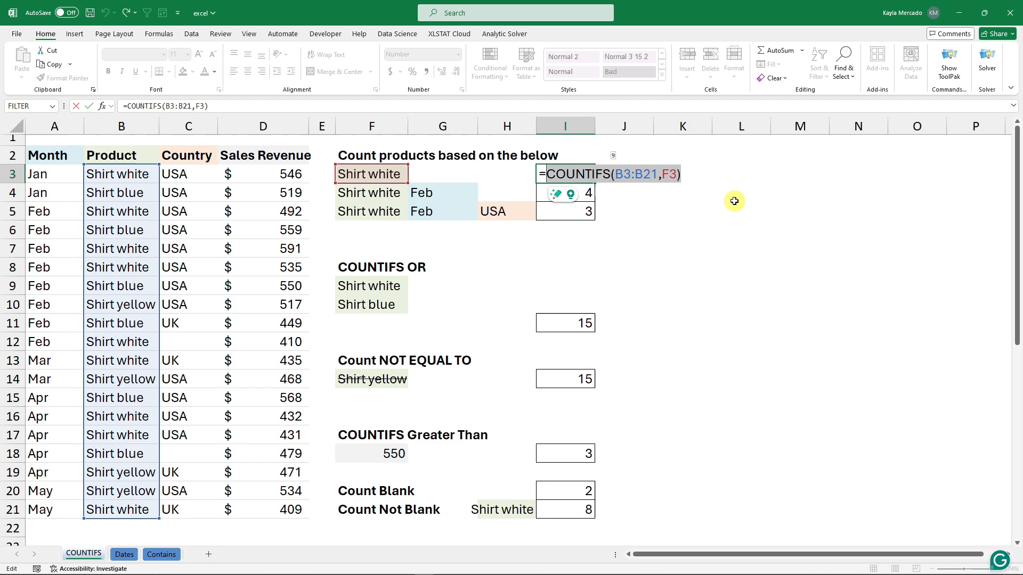
pyautogui.hotkey('ctrl', 'Return')
# - Replace the formula in I3 with a COUNTIFS that uses B3:B21 as the criteria range and F3 as the criterion
pyautogui.doubleClick(588, 174)
pyautogui.moveTo(546, 174); pyautogui.dragTo(681, 176)
pyautogui.press('BackSpace')
pyautogui.write('co')
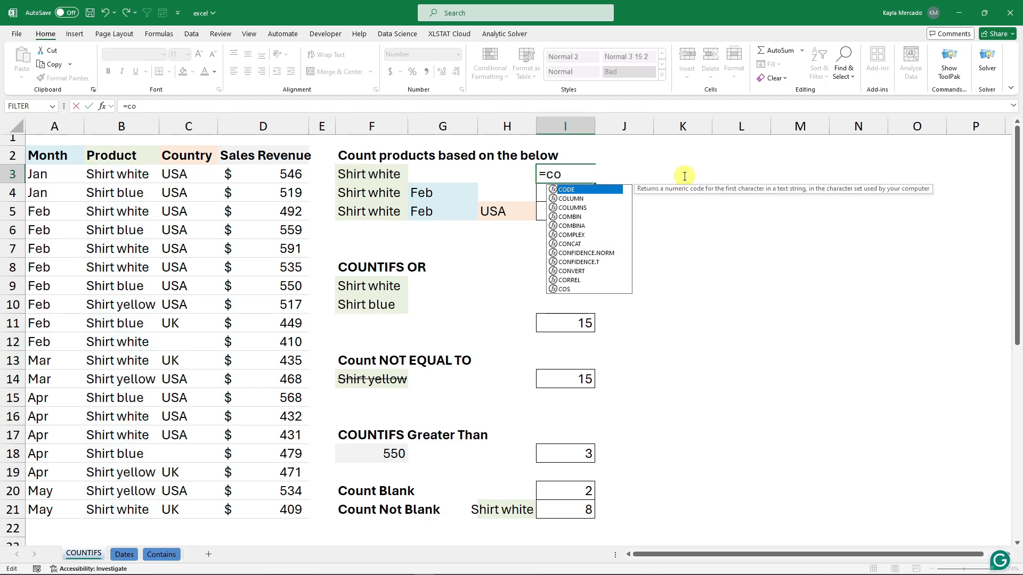
pyautogui.write('untifs')
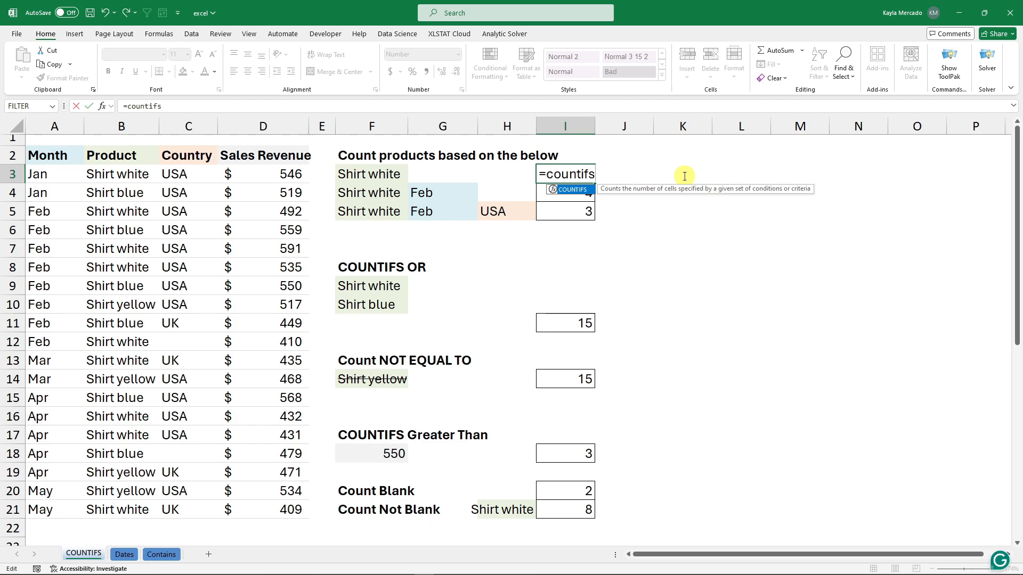
pyautogui.write('((')
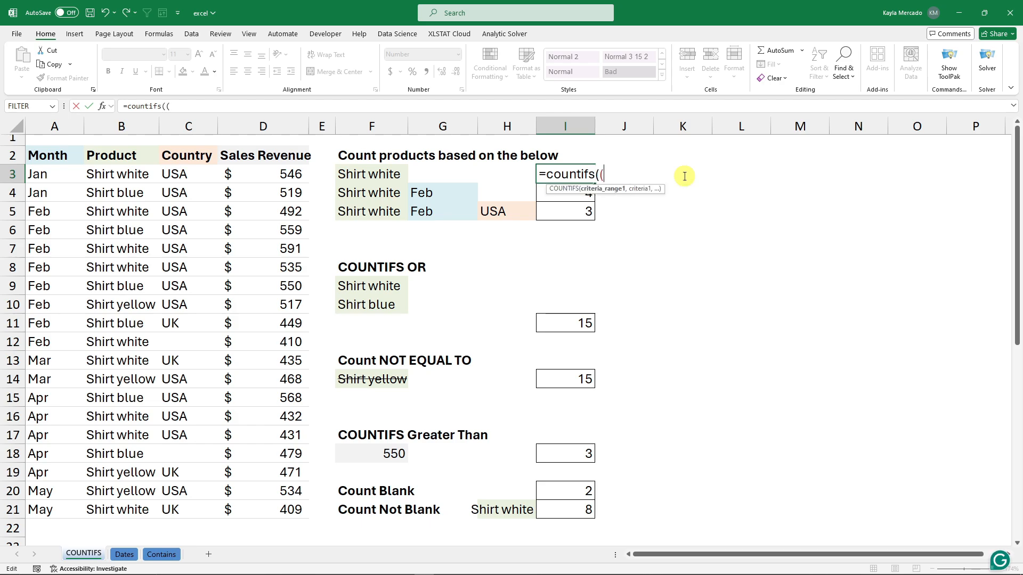
pyautogui.press('BackSpace')
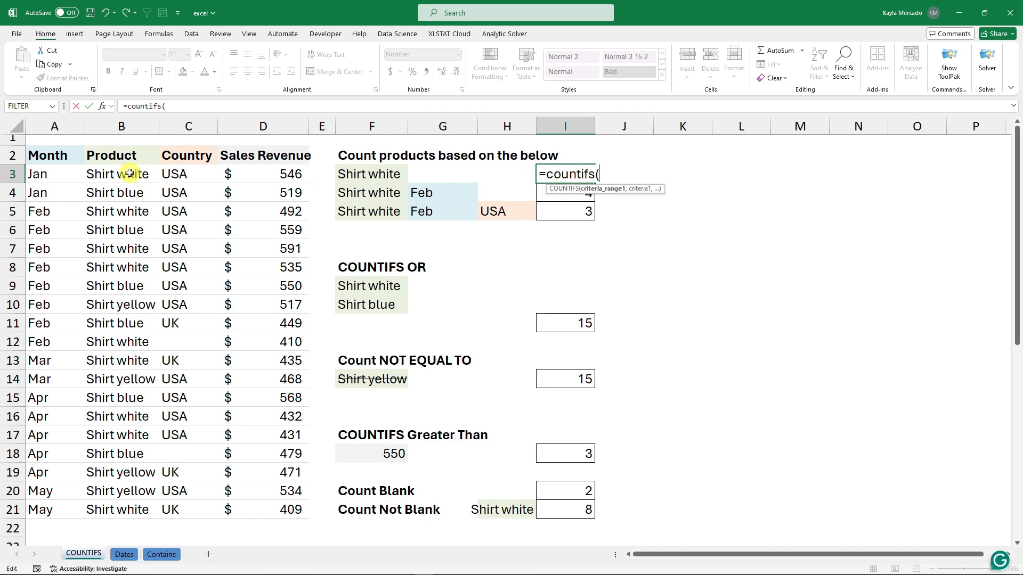
pyautogui.moveTo(129, 173); pyautogui.dragTo(132, 512)
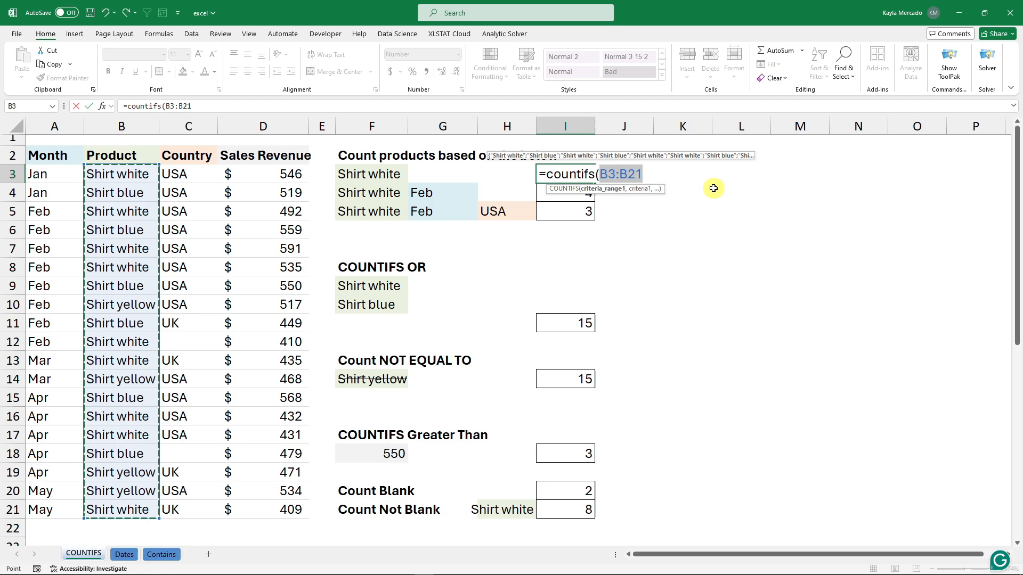
pyautogui.write(',')
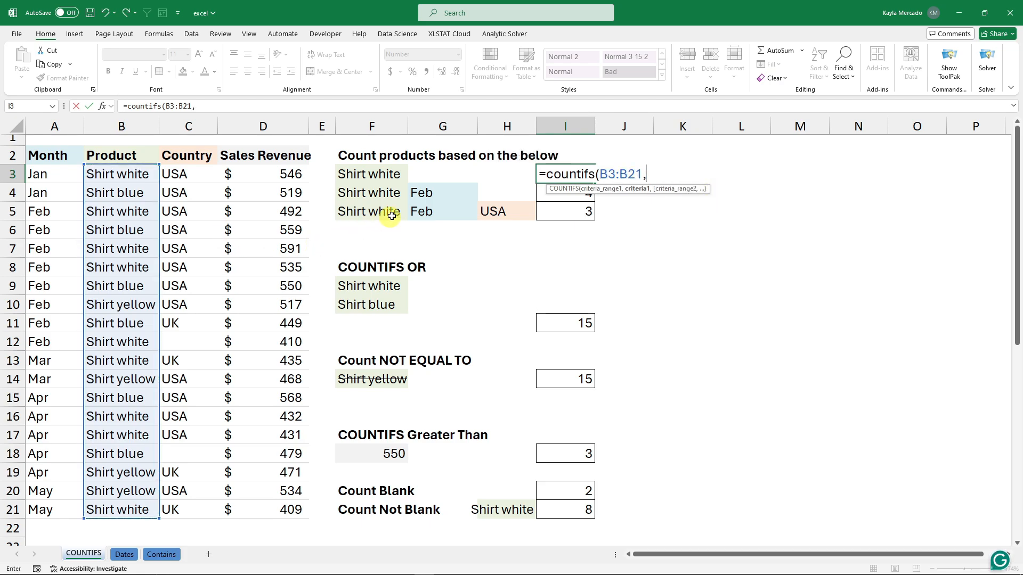
pyautogui.click(391, 172)
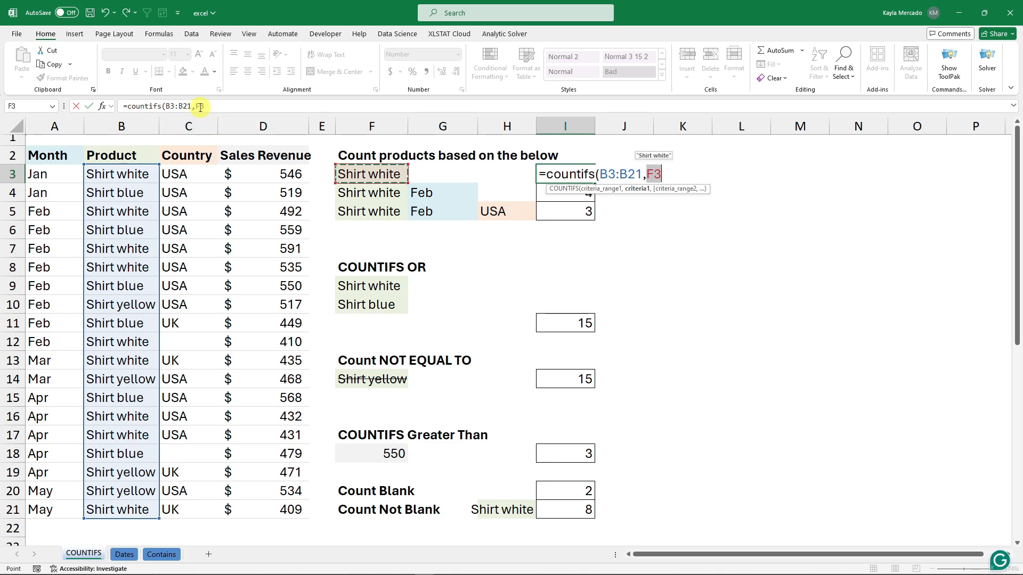
# - Try the literal text "shirt white" as the criterion in I3 in place of the cell reference, and clear it again
pyautogui.click(268, 111)
pyautogui.press('BackSpace')
pyautogui.press('BackSpace')
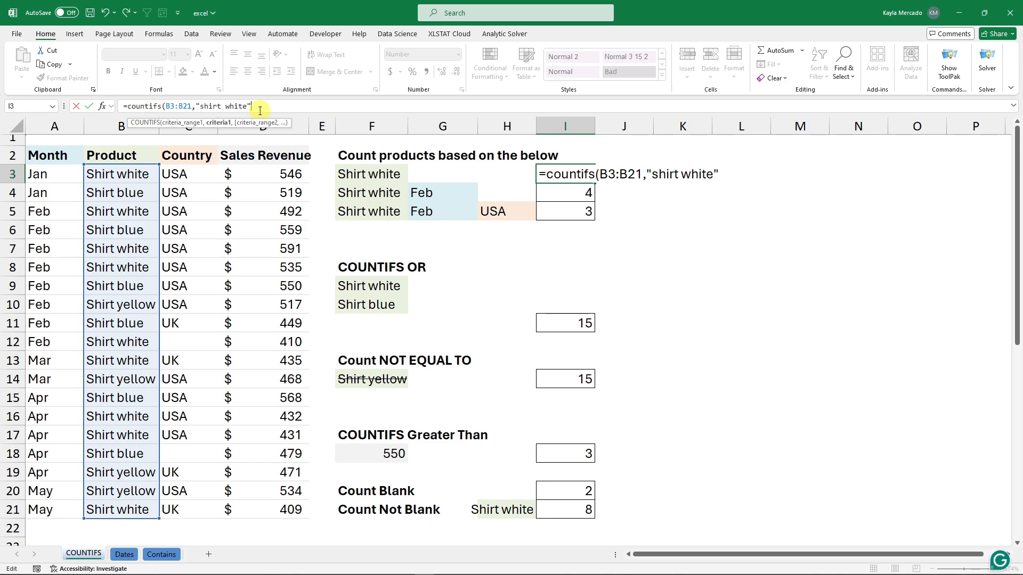
pyautogui.press('BackSpace')
pyautogui.press('BackSpace')
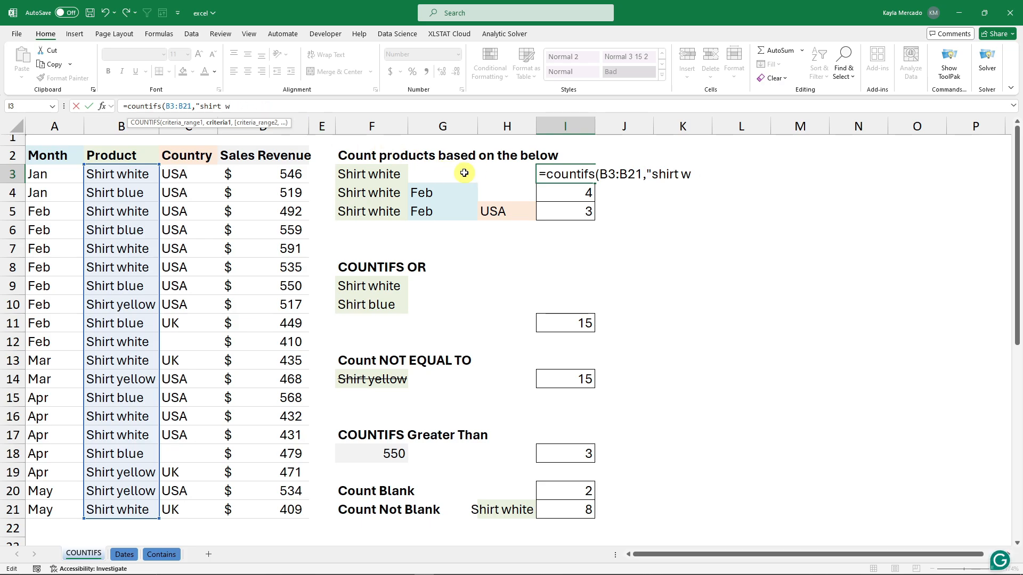
pyautogui.press('BackSpace')
pyautogui.press('BackSpace')
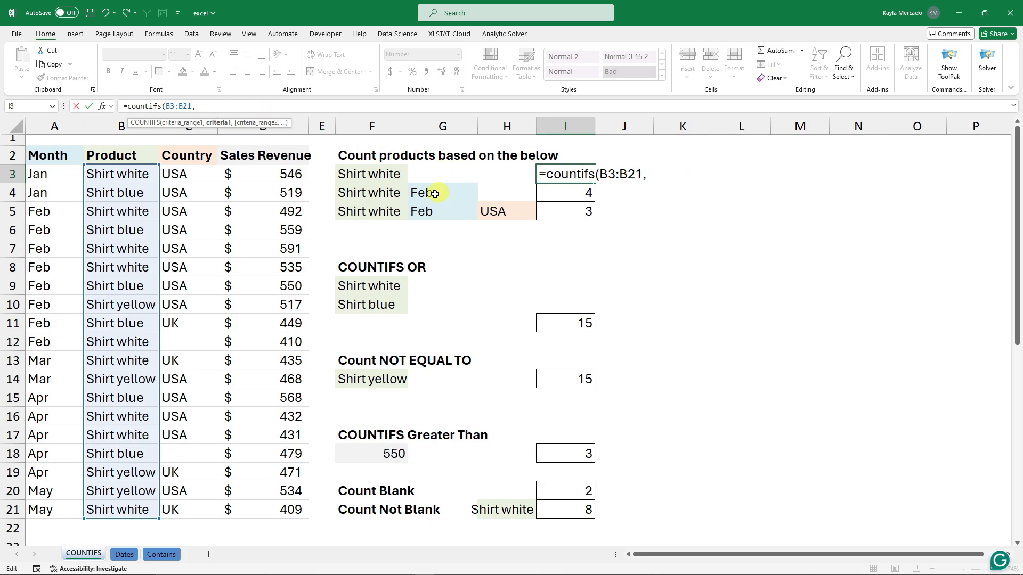
# - Reference F3 as the criterion and confirm the COUNTIFS formula in I3
pyautogui.click(378, 177)
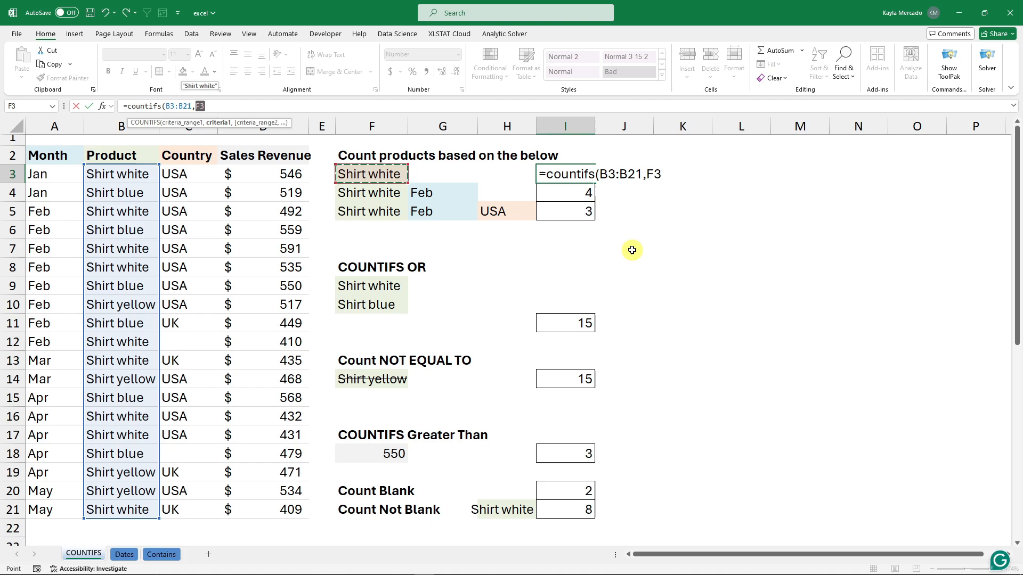
pyautogui.hotkey('ctrl', 'Return')
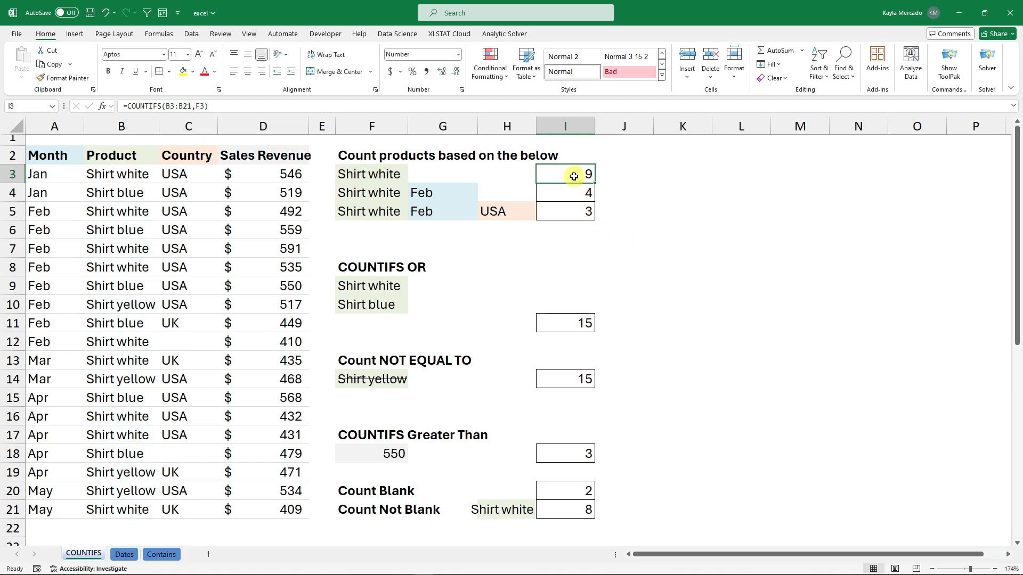
pyautogui.click(200, 107)
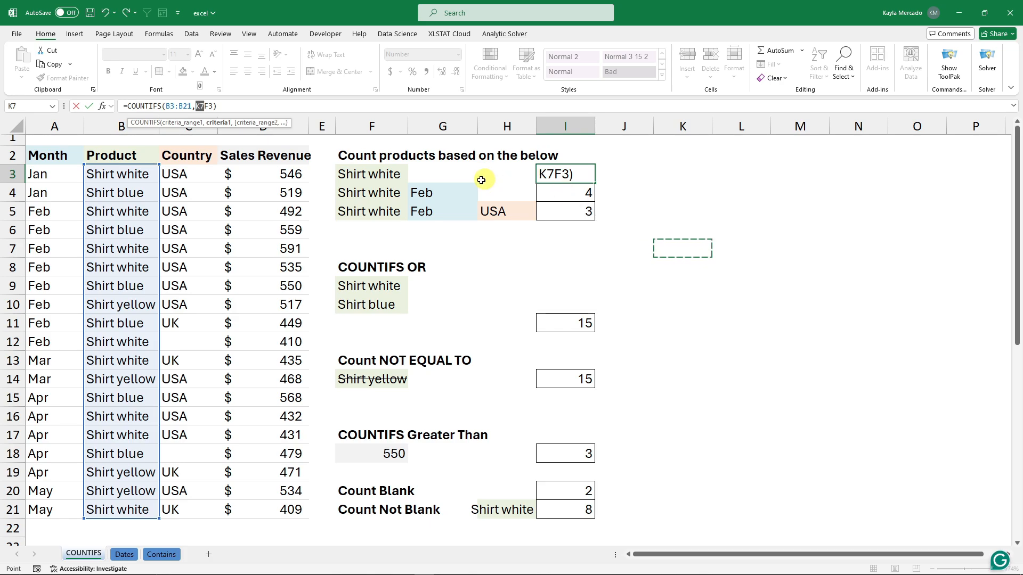
pyautogui.press('Escape')
pyautogui.doubleClick(554, 171)
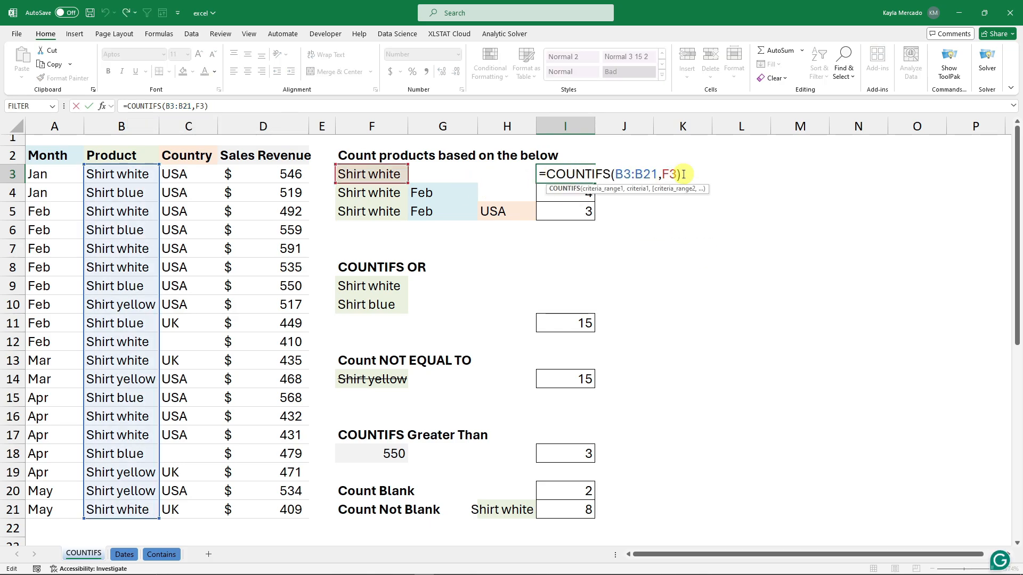
pyautogui.press('Escape')
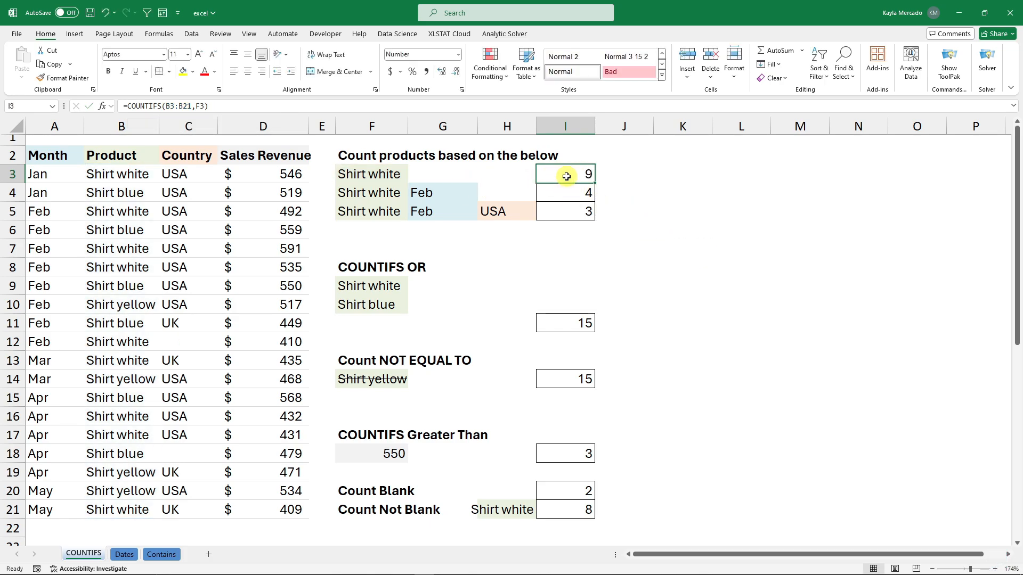
# - Change the product in B6 to Shirt white to test the count in I3, and undo the change
pyautogui.click(130, 229)
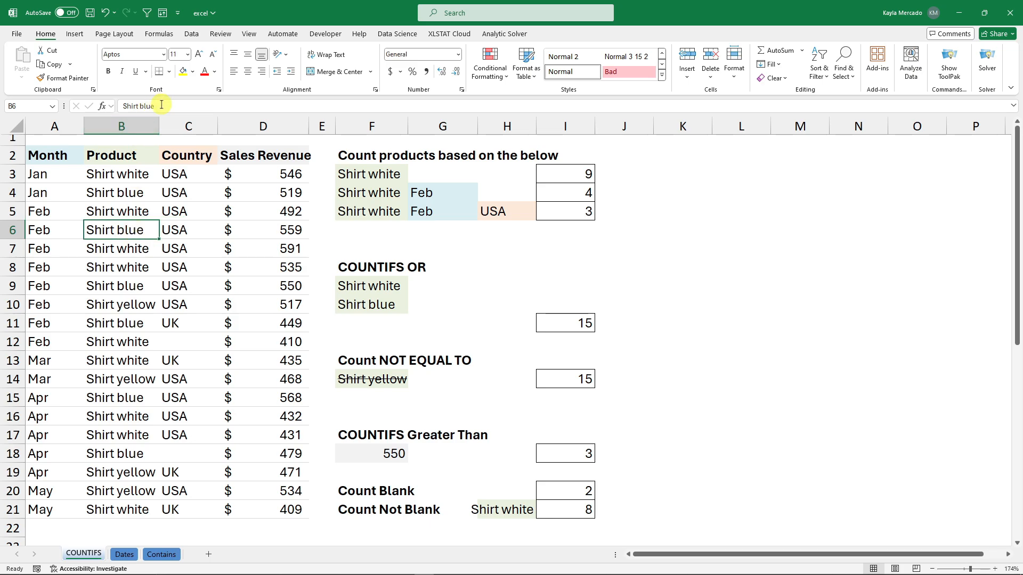
pyautogui.moveTo(161, 104); pyautogui.dragTo(138, 109)
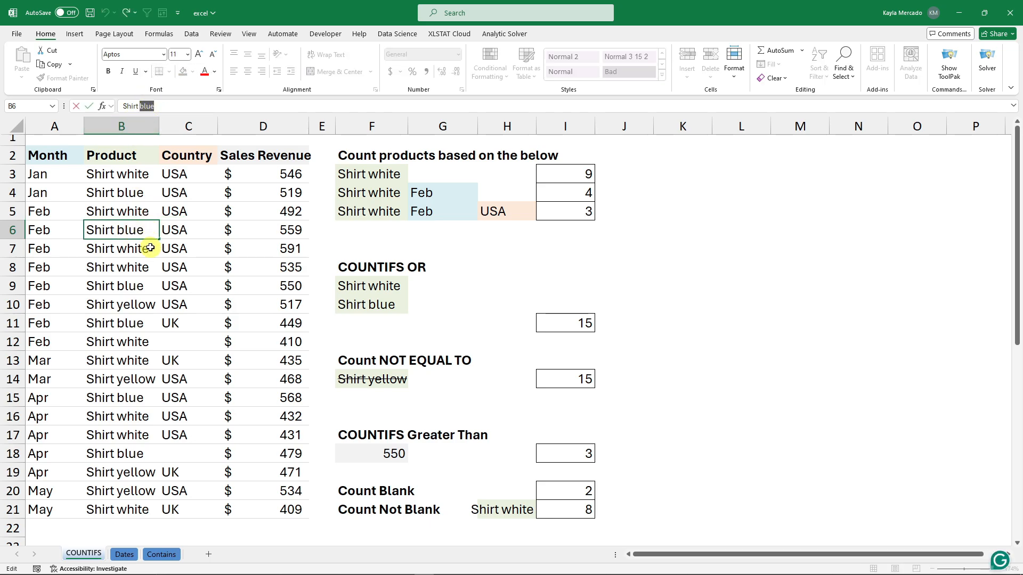
pyautogui.write('white')
pyautogui.press('Return')
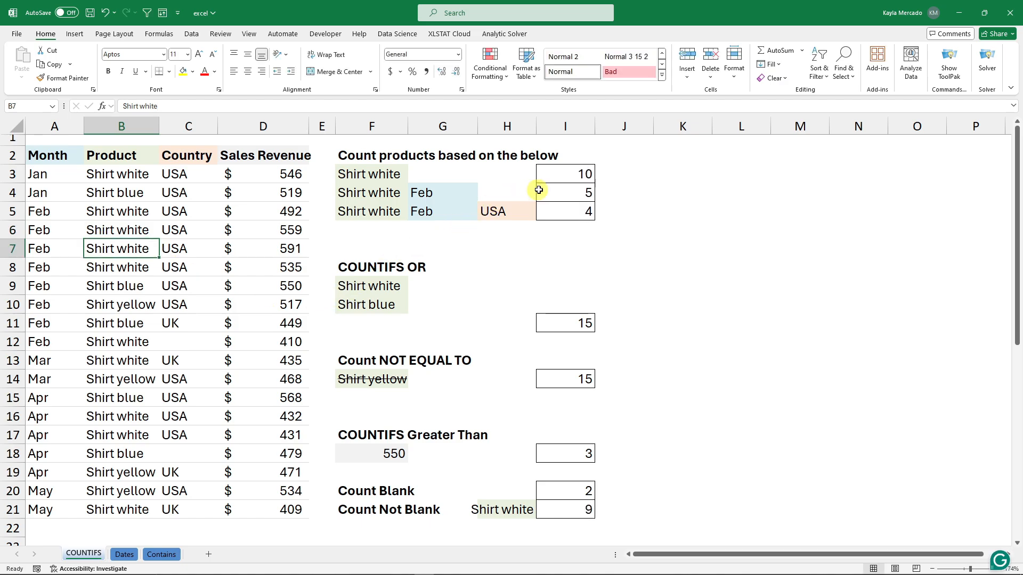
pyautogui.click(587, 174)
pyautogui.hotkey('ctrl', 'z')
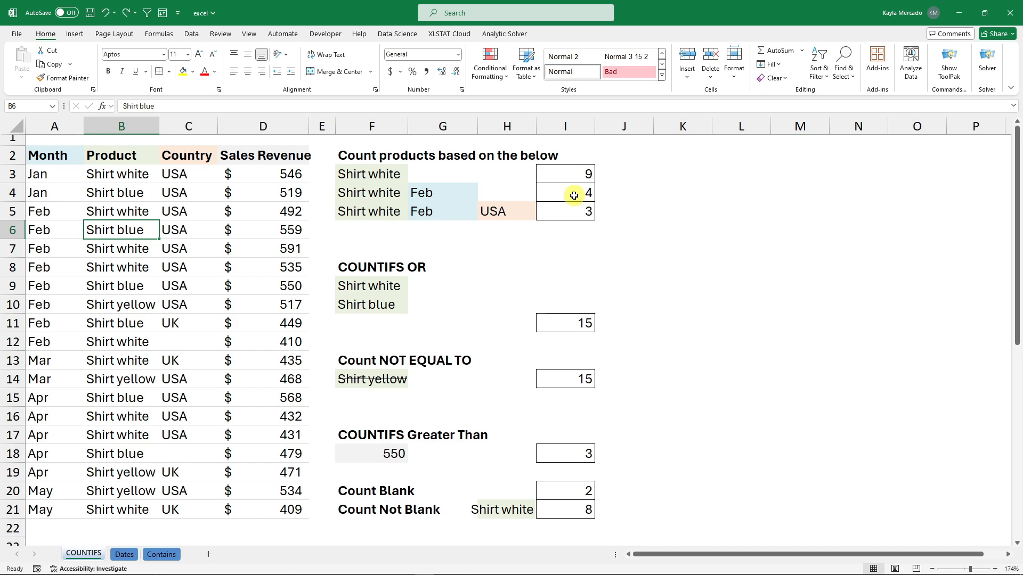
# - Compare the two-criteria COUNTIFS formula in I4 with the formula in I3, examining its product and month ranges and criteria
pyautogui.click(376, 192)
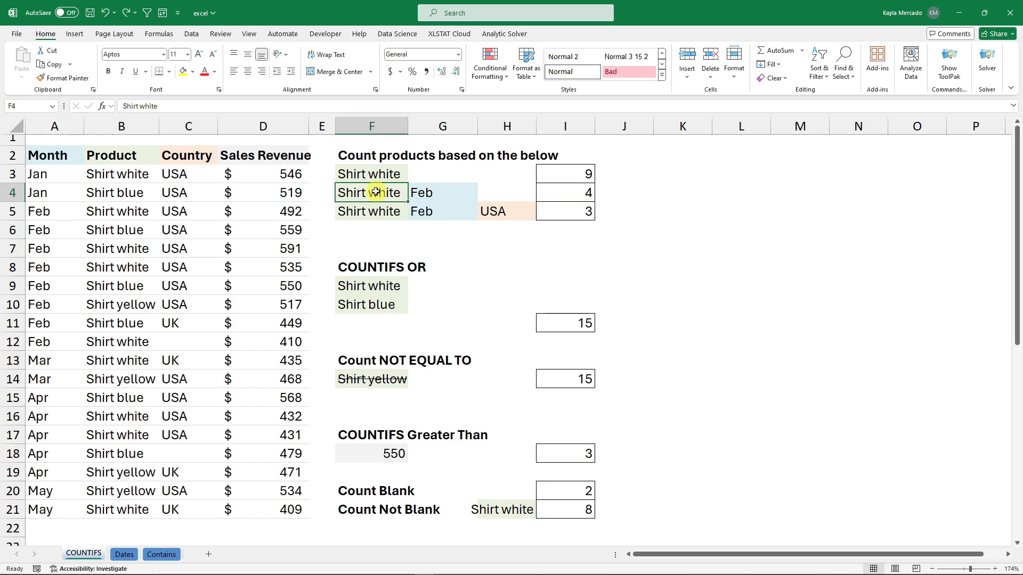
pyautogui.click(425, 192)
pyautogui.click(573, 192)
pyautogui.doubleClick(575, 192)
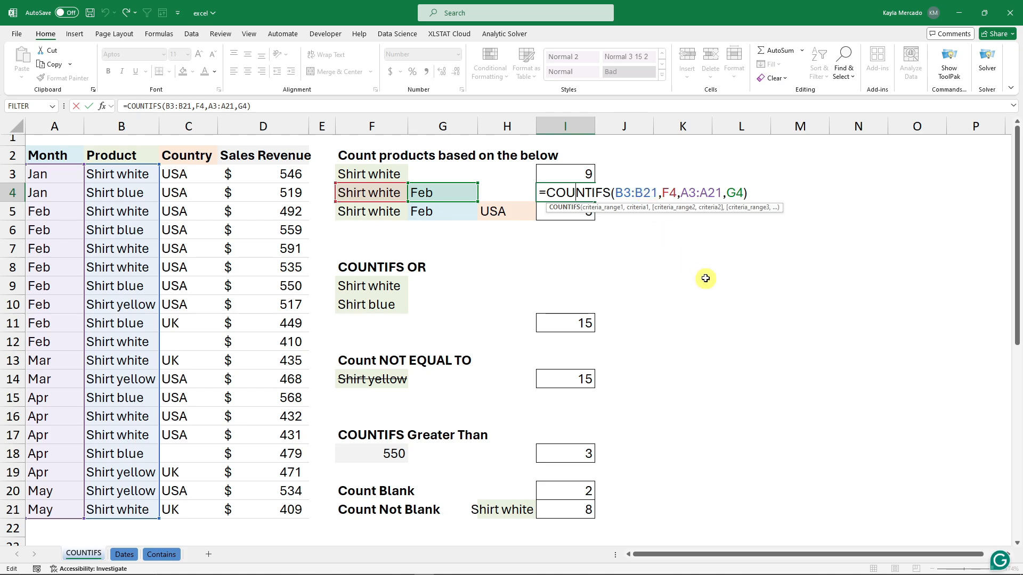
pyautogui.doubleClick(558, 167)
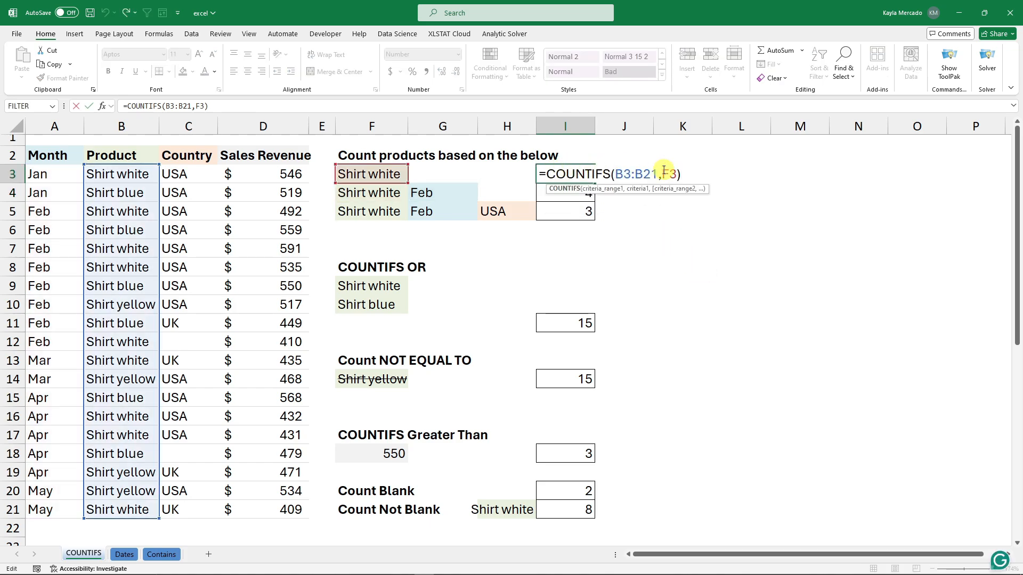
pyautogui.doubleClick(543, 190)
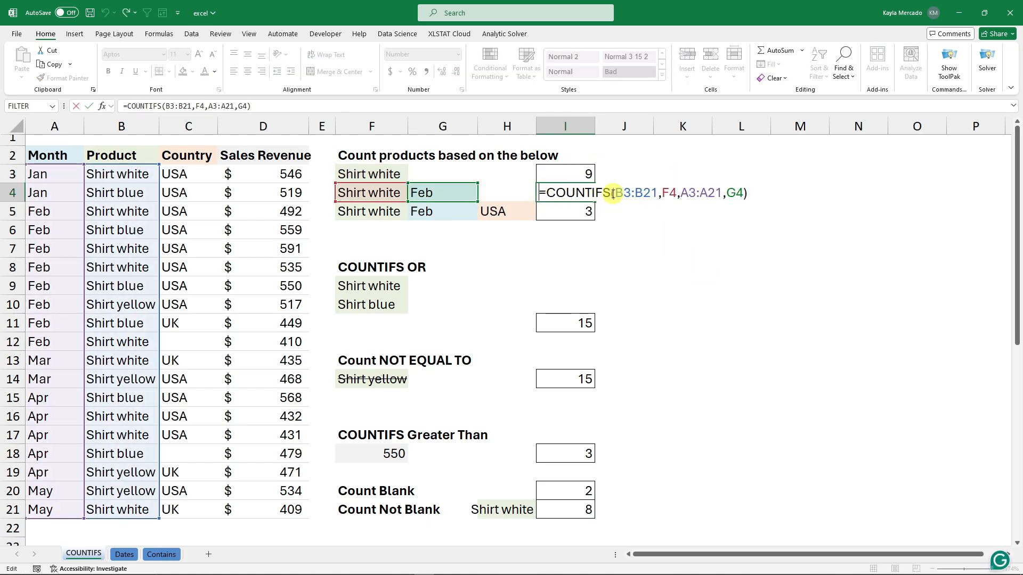
pyautogui.moveTo(610, 192); pyautogui.dragTo(680, 193)
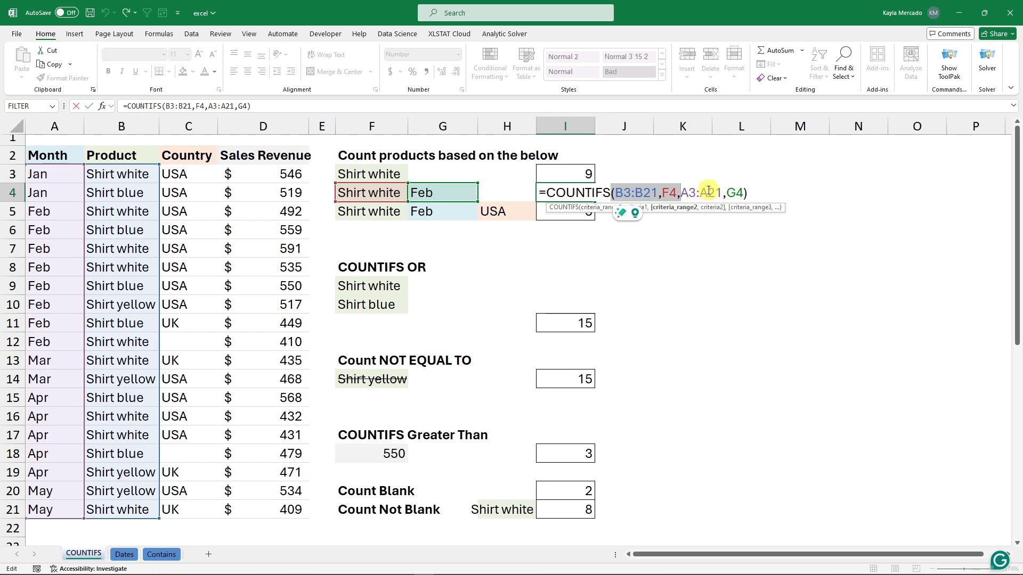
pyautogui.press('Escape')
# - Replace the formula in I4 with a new COUNTIFS whose first range is B3:B21 and first criterion is F4
pyautogui.doubleClick(583, 192)
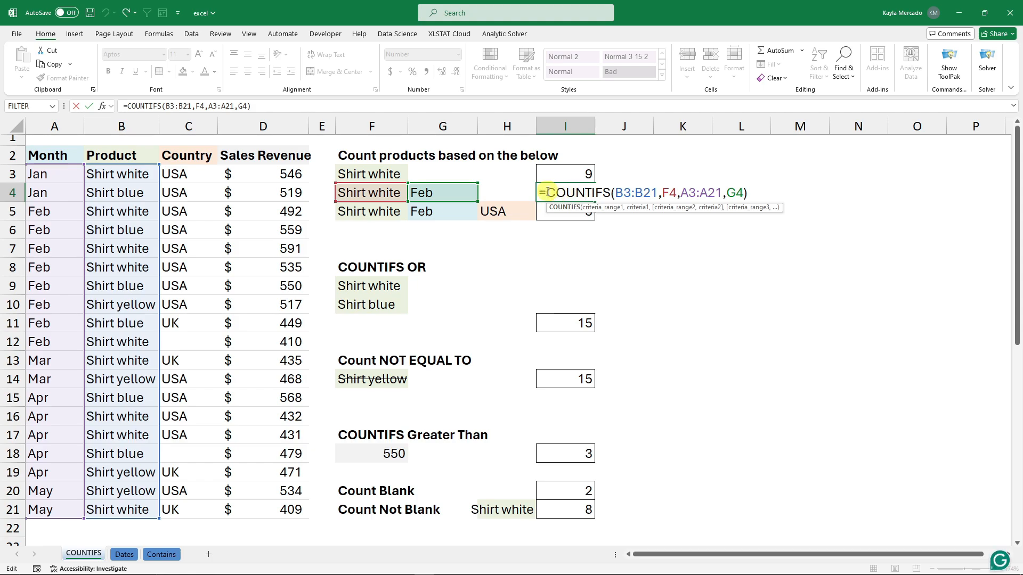
pyautogui.moveTo(549, 192); pyautogui.dragTo(759, 195)
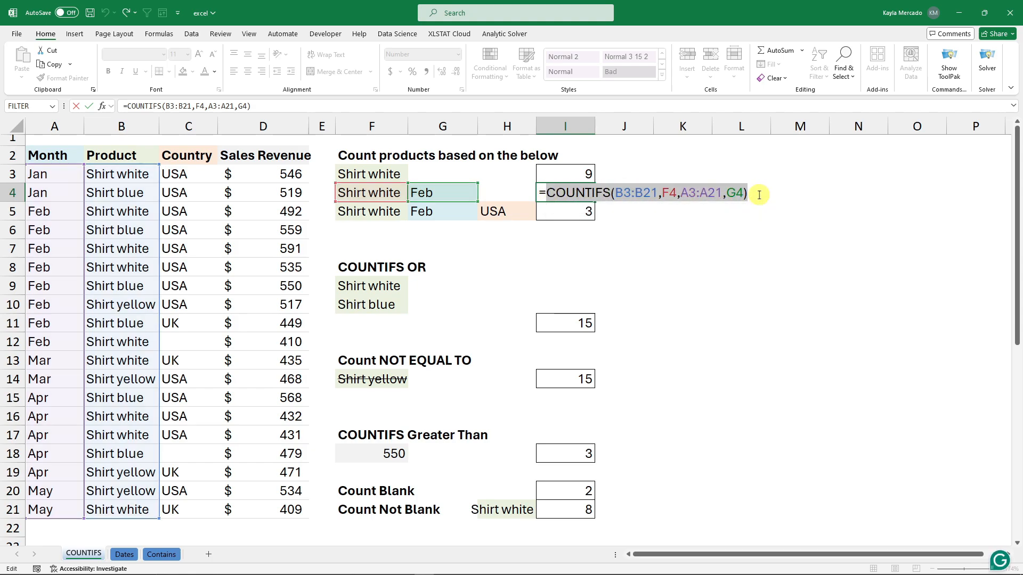
pyautogui.press('BackSpace')
pyautogui.write('countifs(')
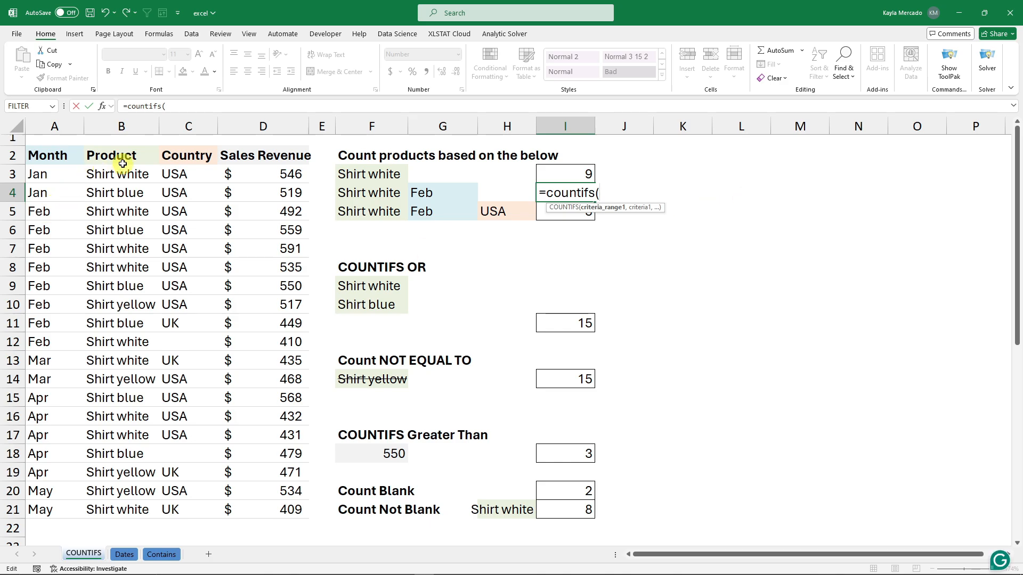
pyautogui.moveTo(137, 171); pyautogui.dragTo(121, 510)
pyautogui.write(',')
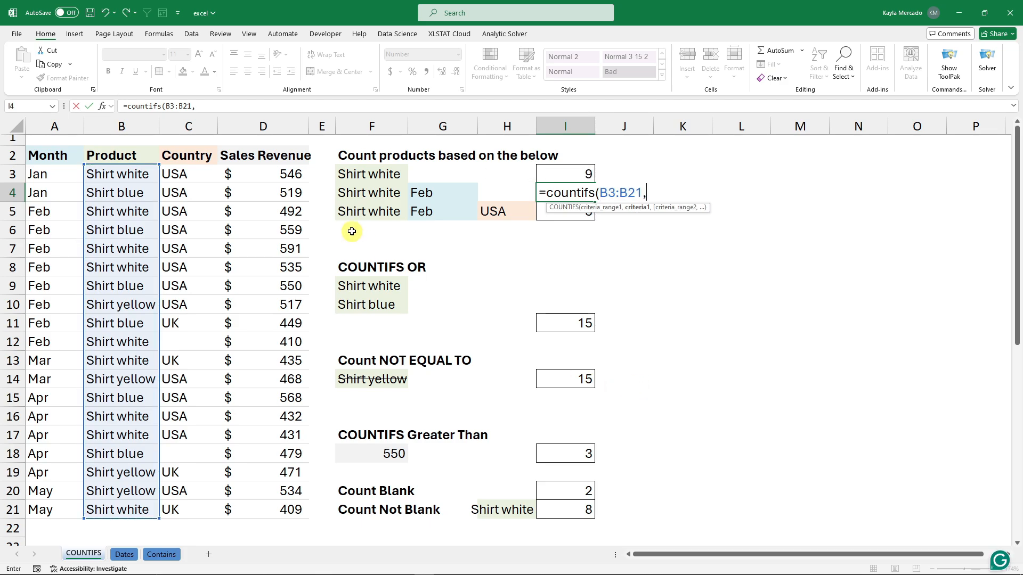
pyautogui.click(386, 192)
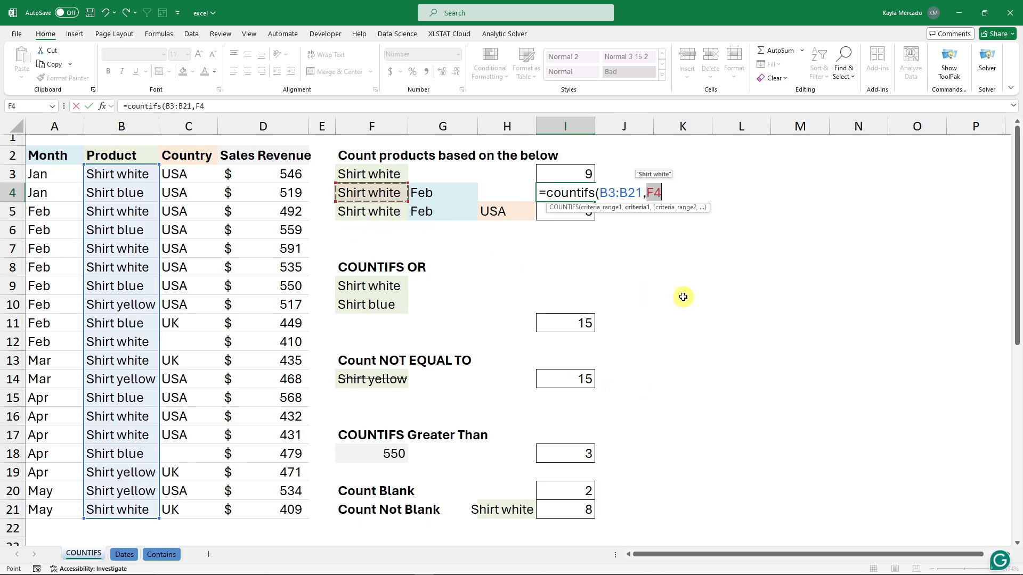
pyautogui.write(',')
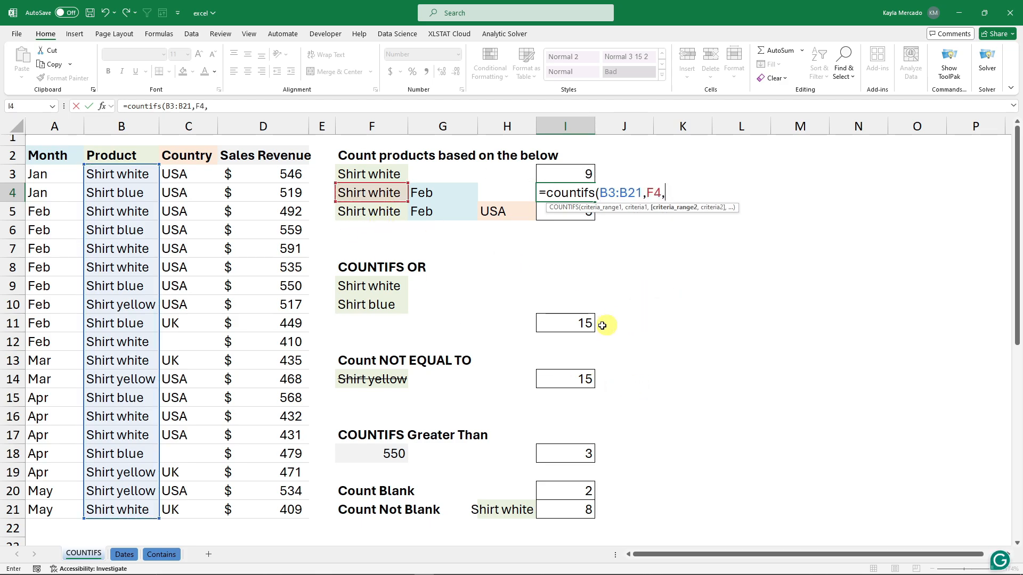
# - Add the month range A3:A21 with criterion G4 to the COUNTIFS in I4 and confirm the formula
pyautogui.click(50, 176)
pyautogui.moveTo(55, 196); pyautogui.dragTo(46, 509)
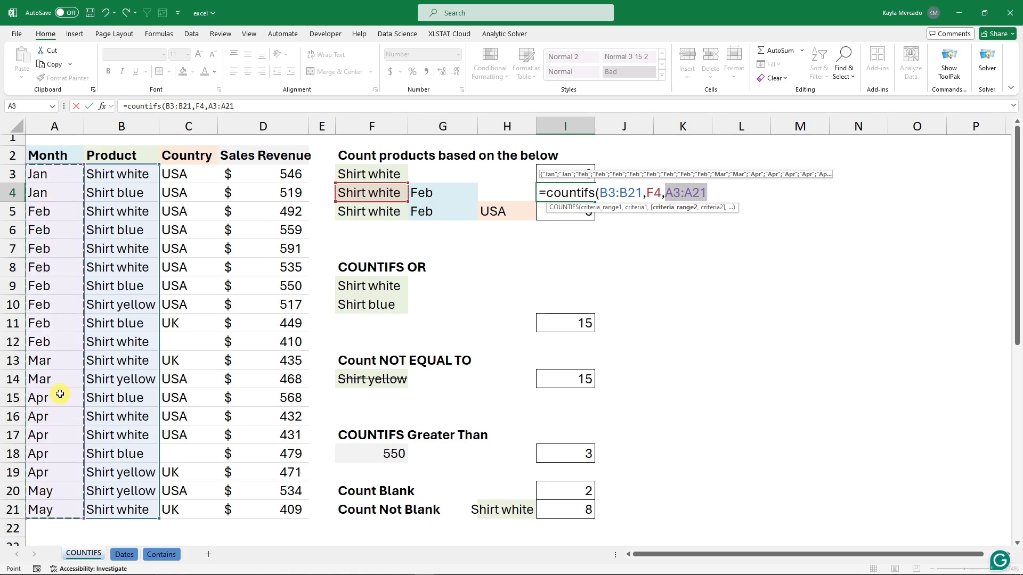
pyautogui.write(',')
pyautogui.click(429, 196)
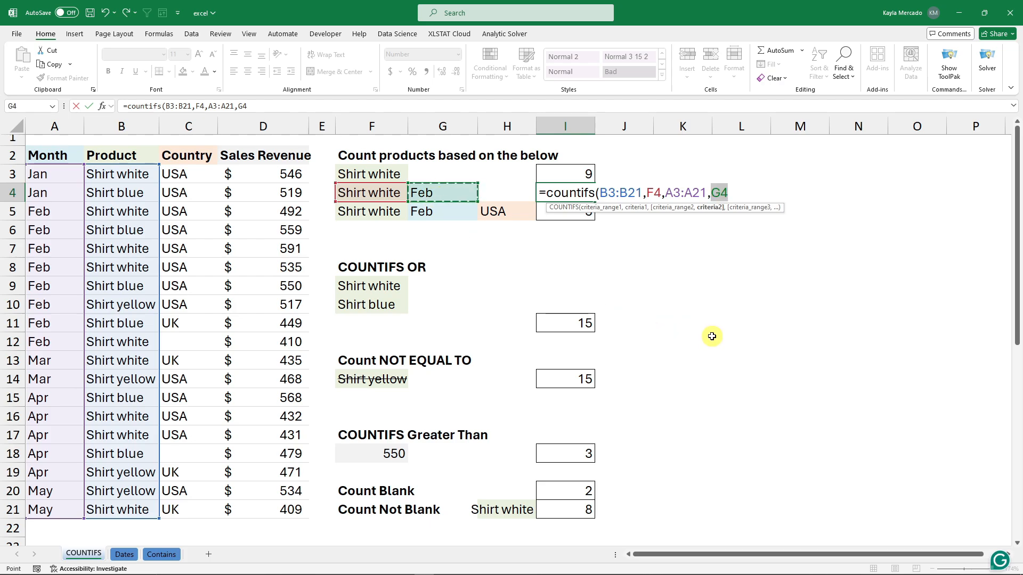
pyautogui.press('Return')
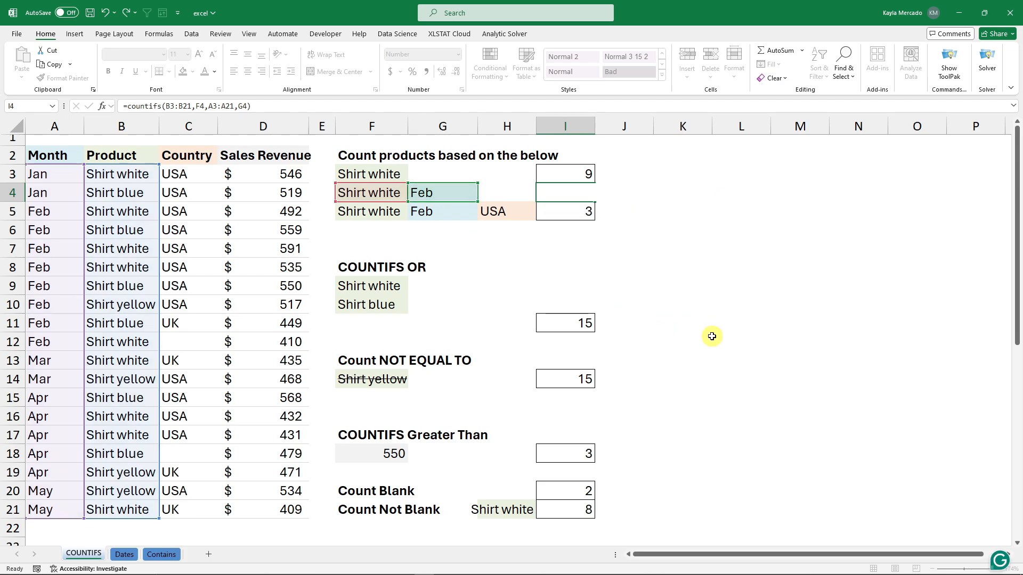
# - Review the two-criteria formula in I4 and the three-criteria formula in I5
pyautogui.click(586, 194)
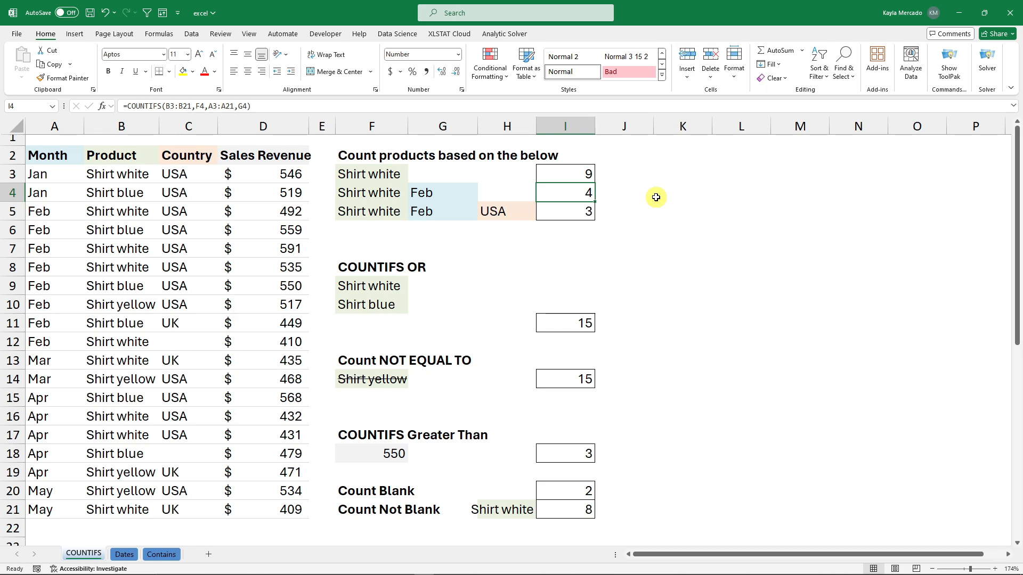
pyautogui.click(583, 210)
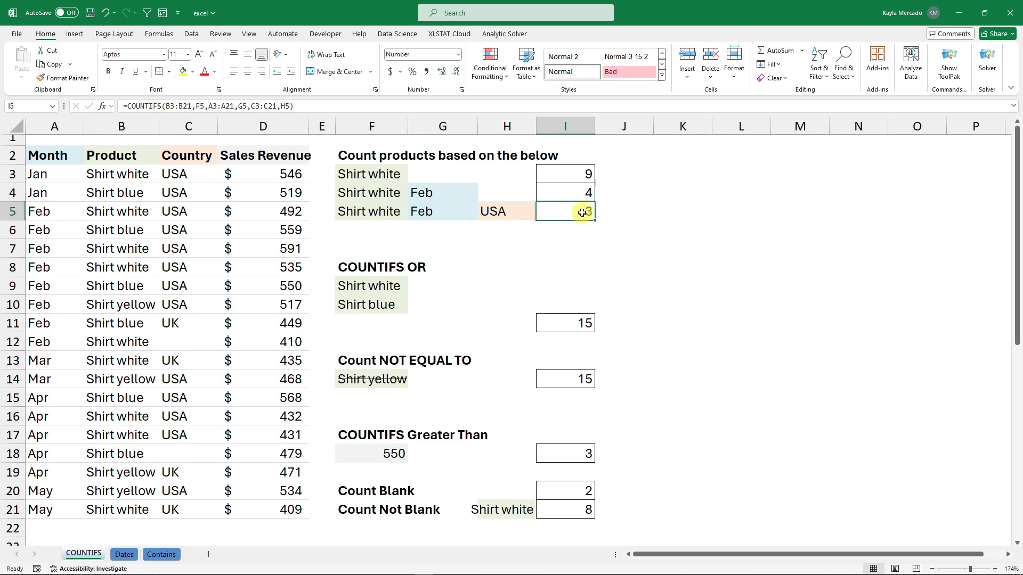
# - Check the country criterion in H5 and review the whole two-criteria COUNTIFS formula in I4
pyautogui.click(483, 211)
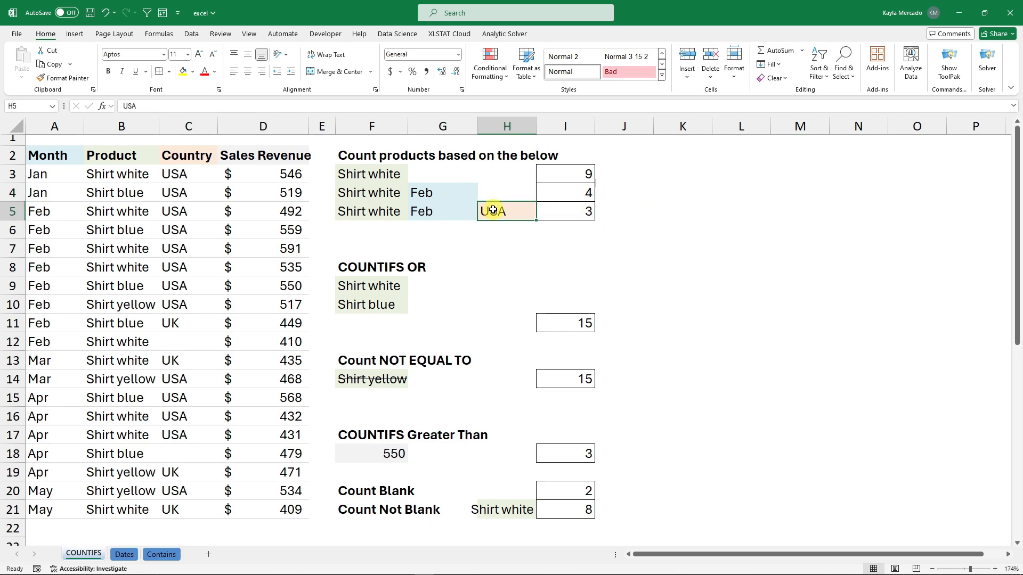
pyautogui.doubleClick(554, 210)
pyautogui.click(660, 192)
pyautogui.click(583, 192)
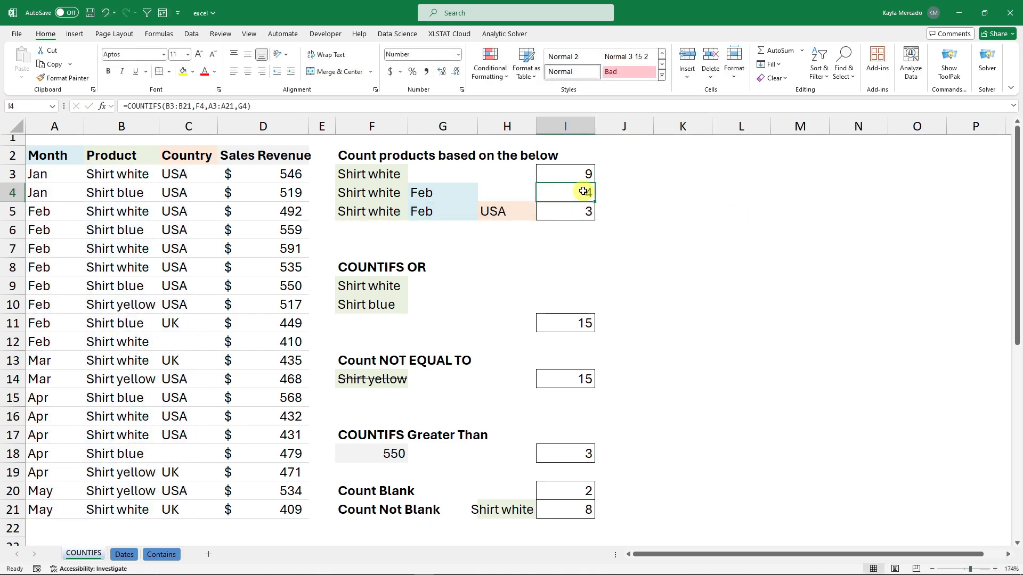
pyautogui.doubleClick(583, 192)
pyautogui.moveTo(547, 192); pyautogui.dragTo(751, 193)
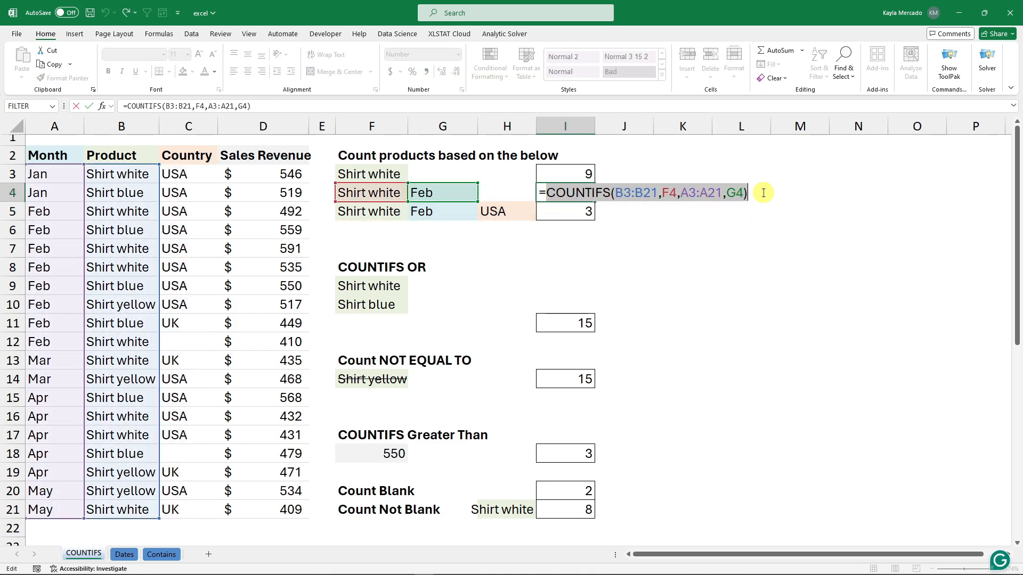
pyautogui.click(585, 211)
pyautogui.press('Escape')
# - Compare the three-criteria COUNTIFS formula in I5 with the one in I4, examining the additional country range and criterion
pyautogui.click(575, 210)
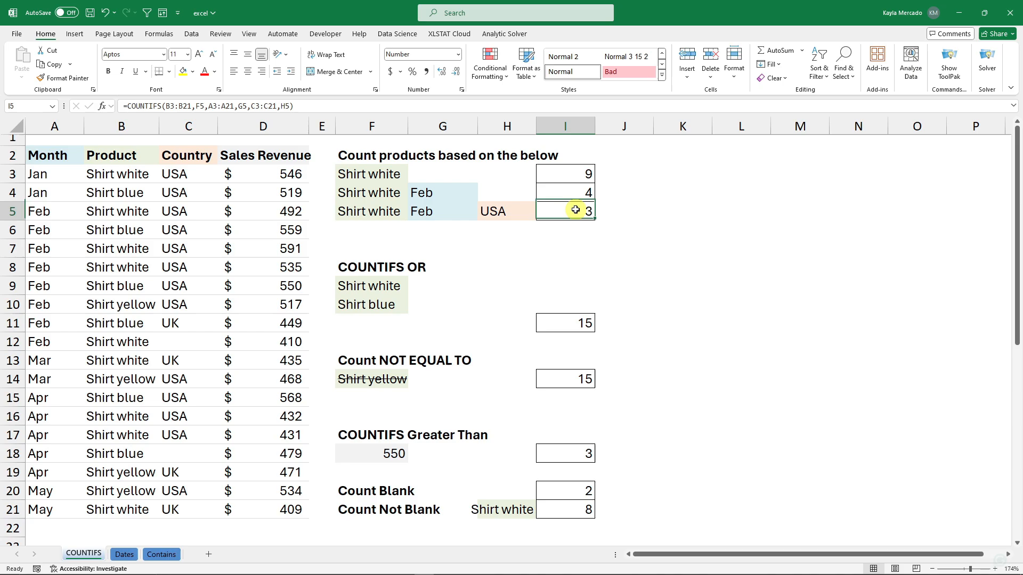
pyautogui.doubleClick(575, 210)
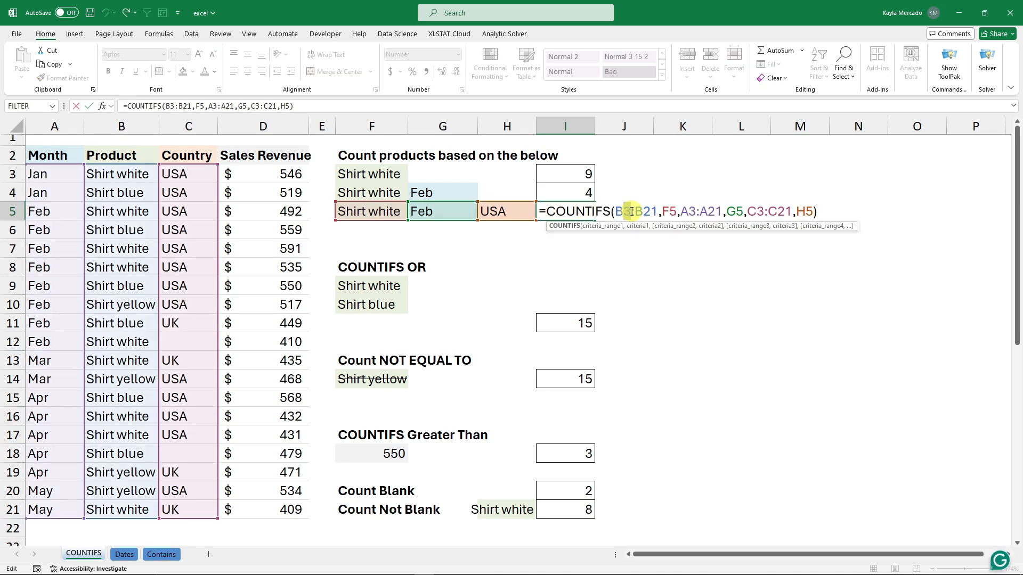
pyautogui.click(585, 194)
pyautogui.doubleClick(585, 193)
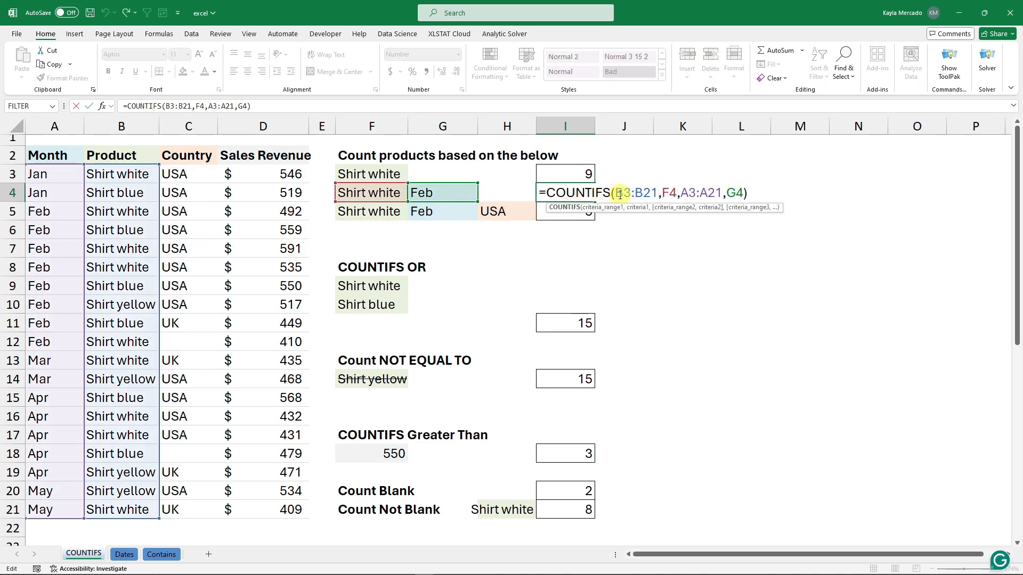
pyautogui.click(547, 212)
pyautogui.doubleClick(547, 212)
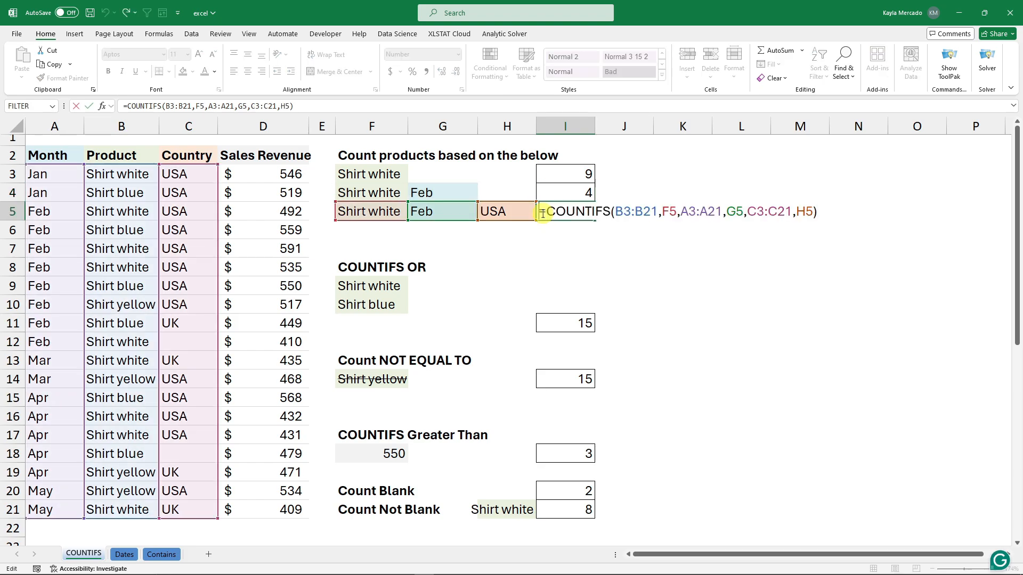
pyautogui.press('Escape')
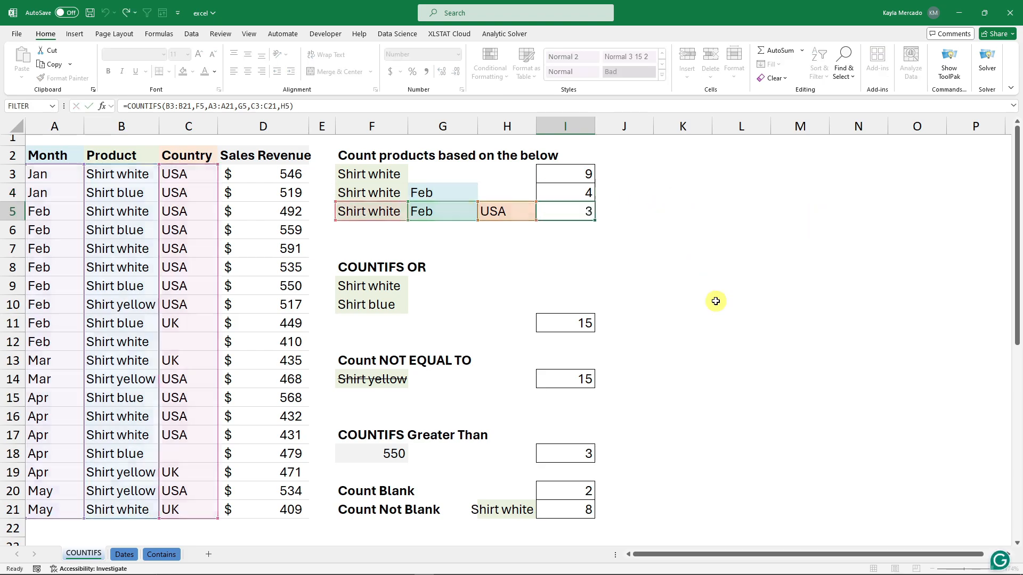
pyautogui.doubleClick(586, 212)
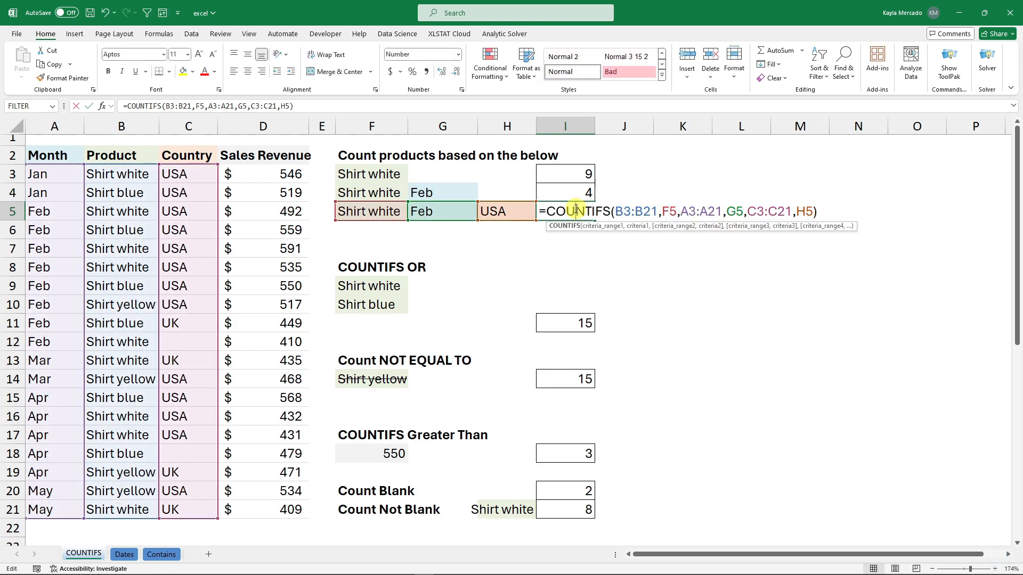
pyautogui.press('Escape')
# - Replace the formula in I5 with a new COUNTIFS whose first range is B3:B21 and first criterion is F5
pyautogui.doubleClick(586, 214)
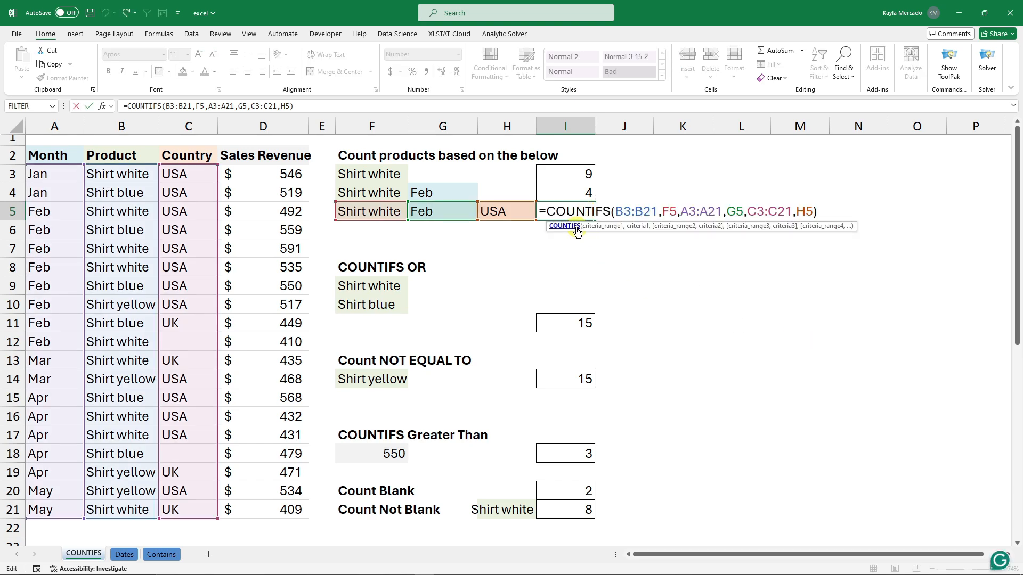
pyautogui.moveTo(545, 211); pyautogui.dragTo(842, 197)
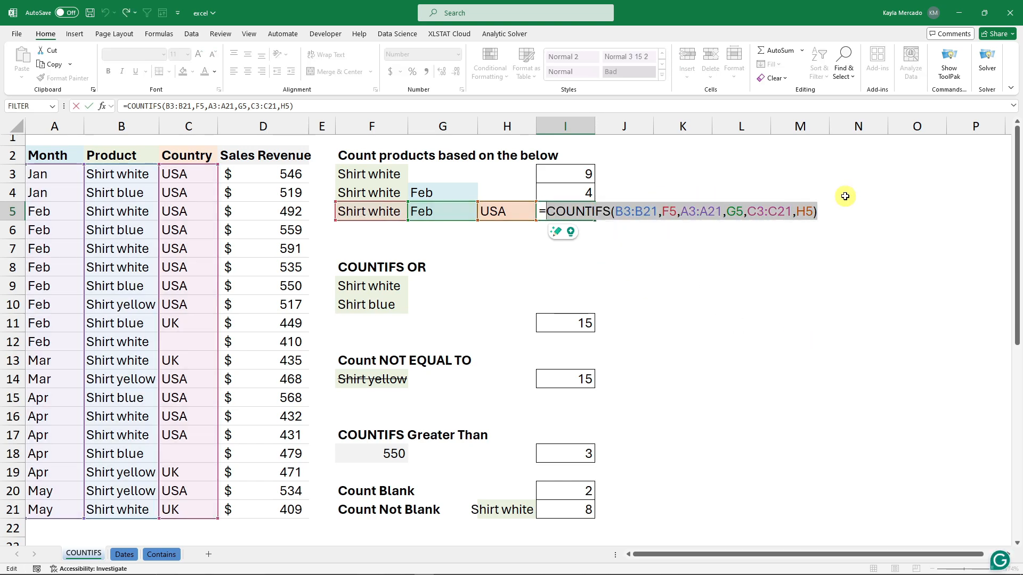
pyautogui.press('BackSpace')
pyautogui.write('countifs')
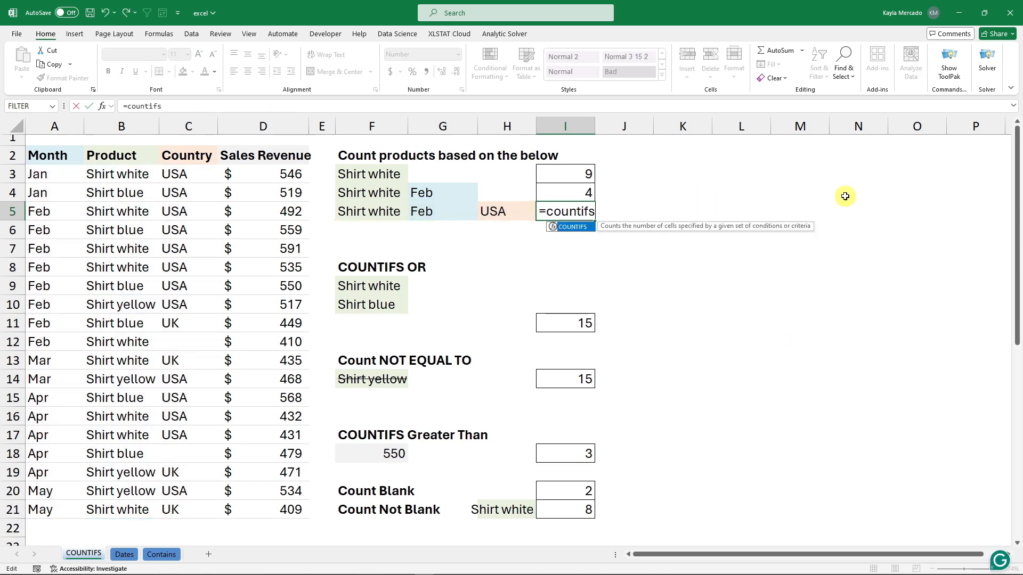
pyautogui.write('(')
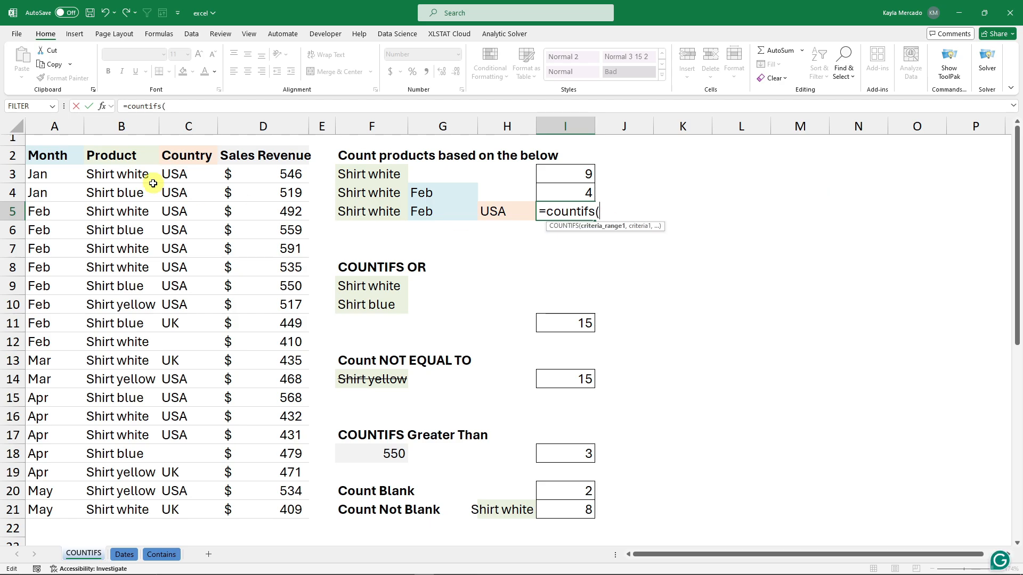
pyautogui.moveTo(130, 171); pyautogui.dragTo(115, 506)
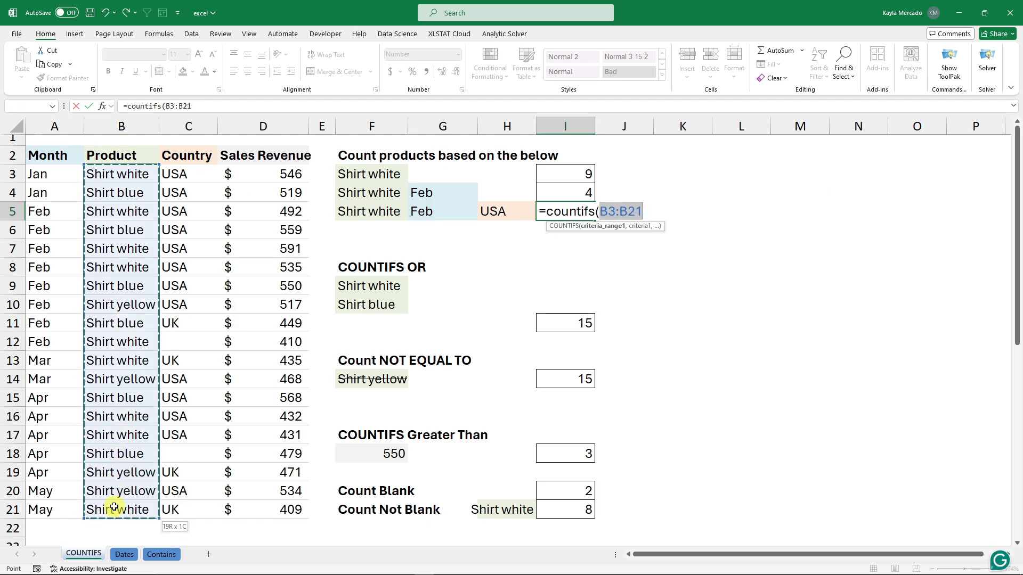
pyautogui.write(',')
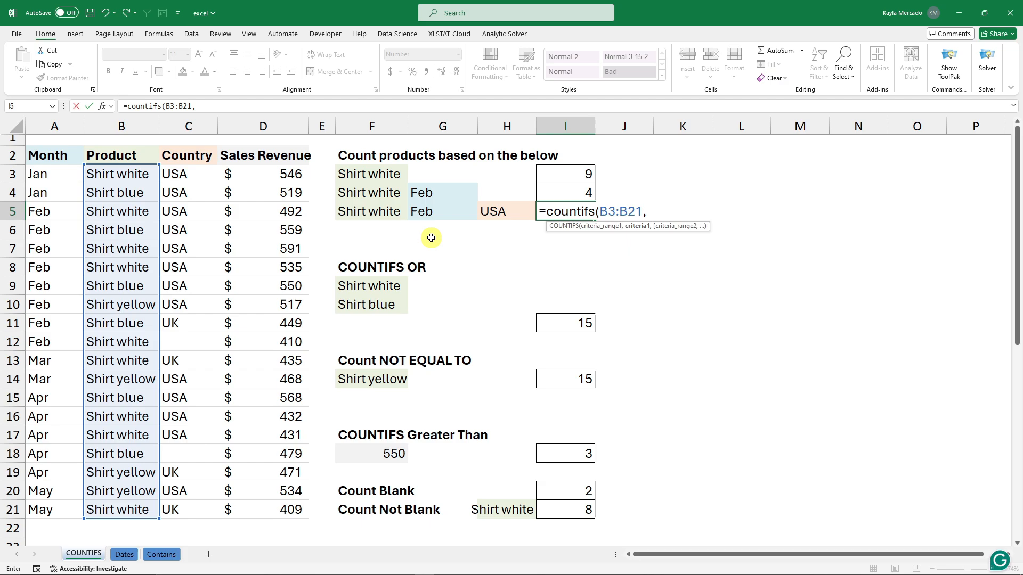
pyautogui.click(382, 211)
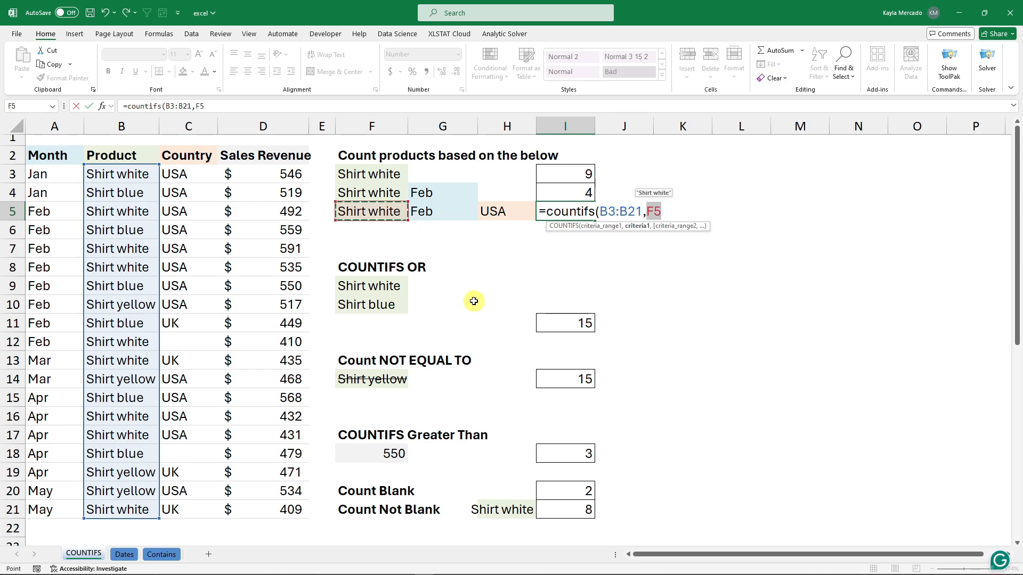
# - Add the month range A3:A22 with criterion G5 to the COUNTIFS in I5
pyautogui.write(',')
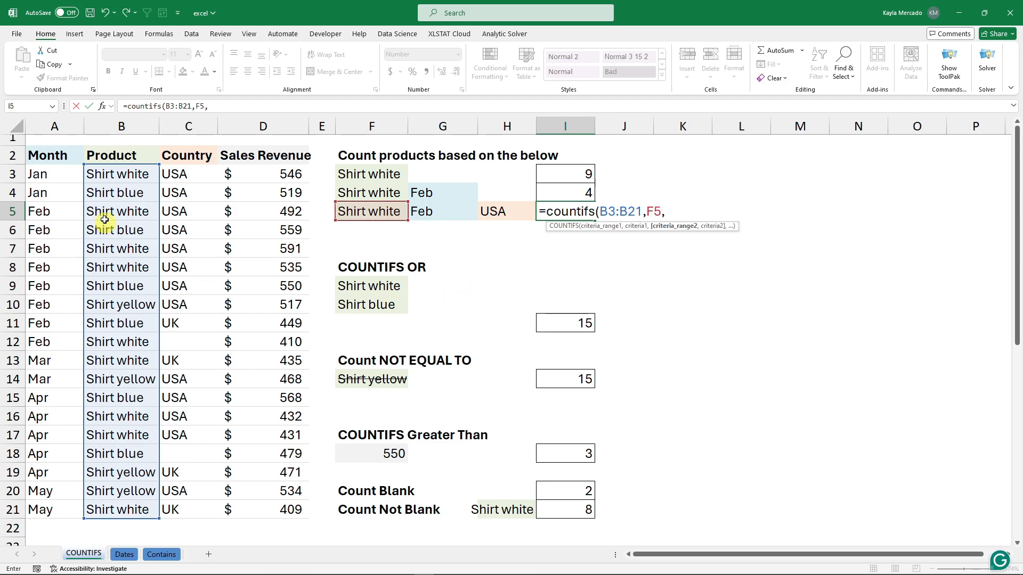
pyautogui.moveTo(59, 177); pyautogui.dragTo(54, 527)
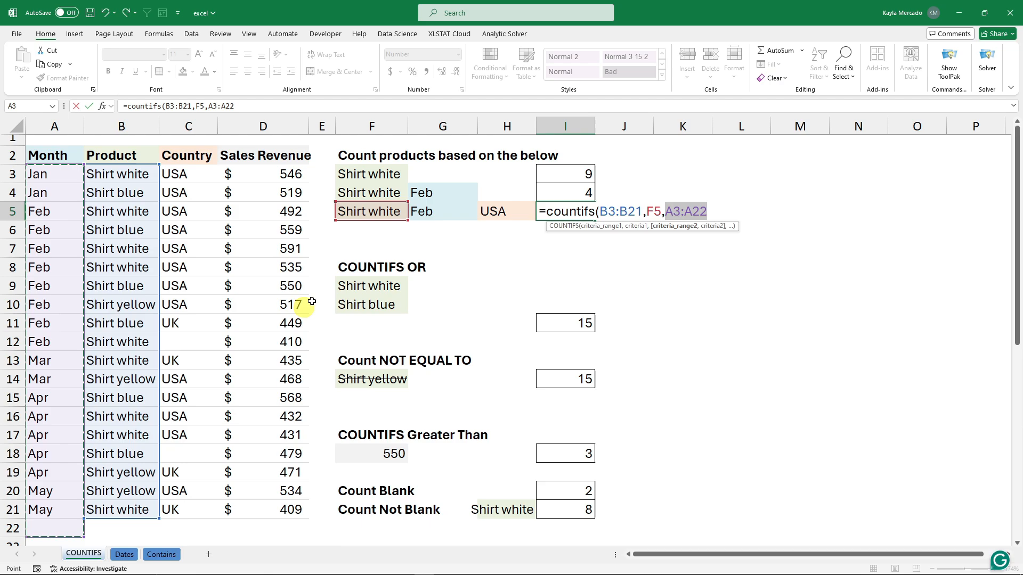
pyautogui.write(',')
pyautogui.click(438, 214)
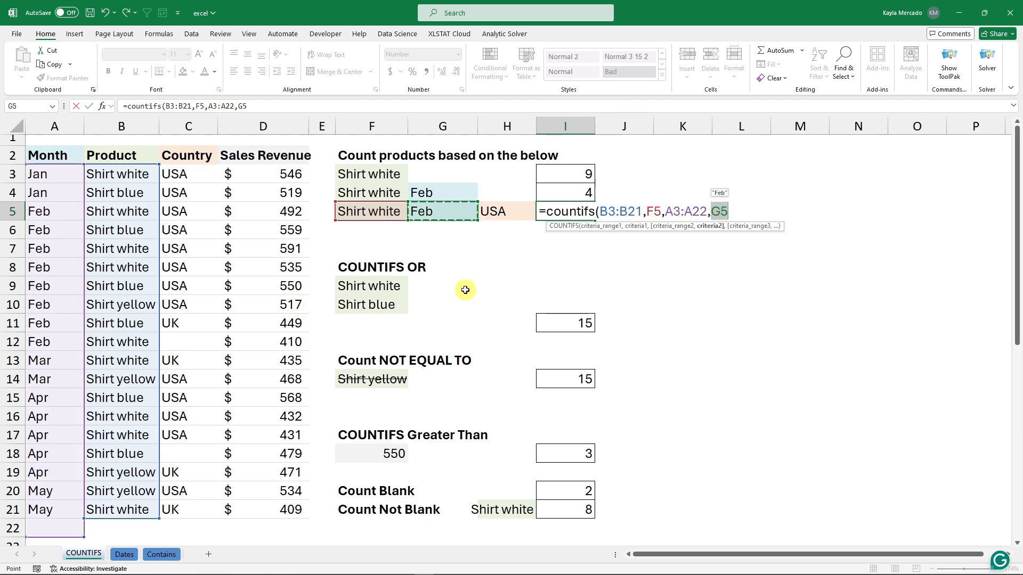
# - Add the country range C3:C21 with criterion H5 to the COUNTIFS in I5 and confirm the formula
pyautogui.write(',')
pyautogui.moveTo(178, 171); pyautogui.dragTo(188, 510)
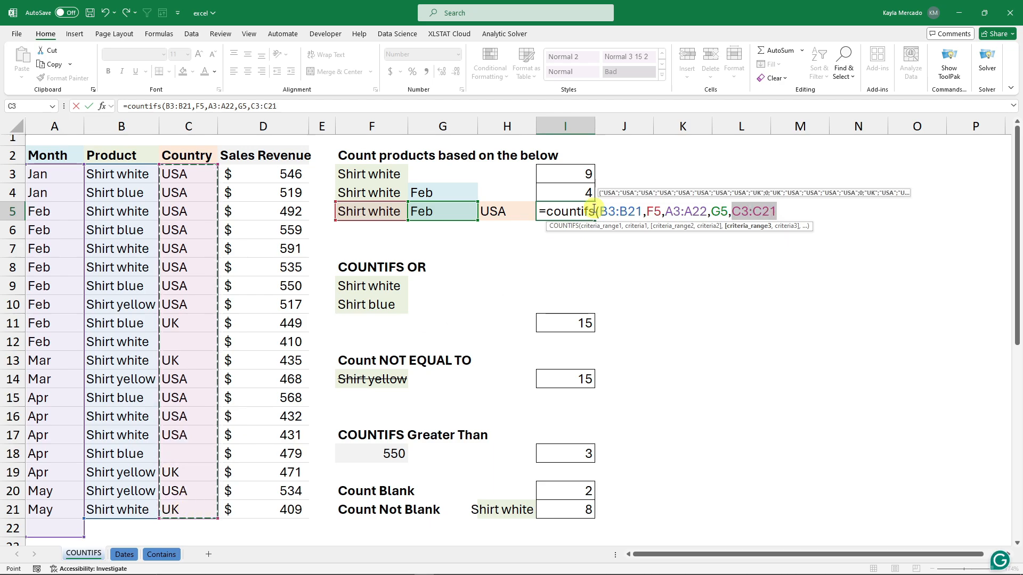
pyautogui.write(',')
pyautogui.click(506, 211)
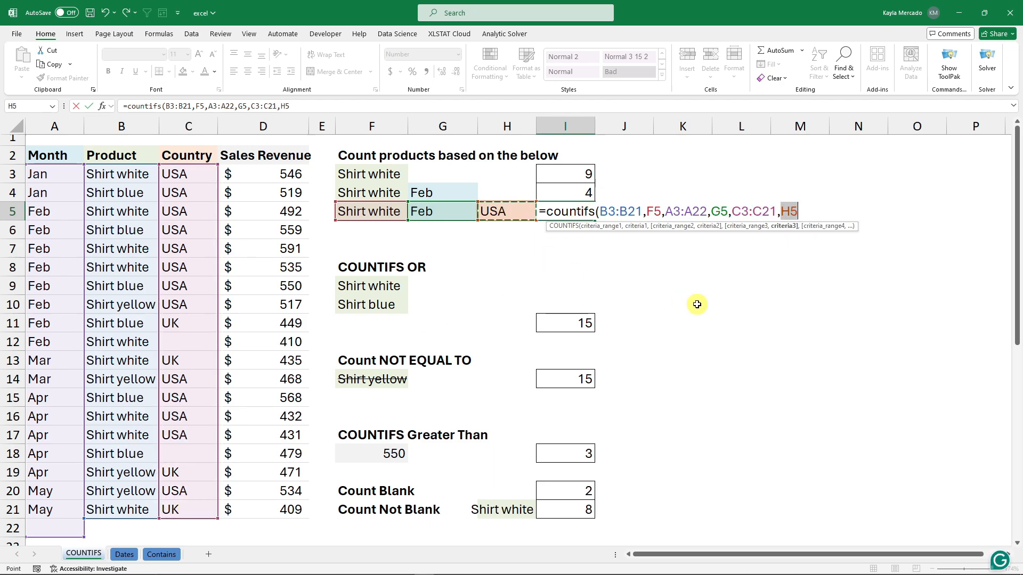
pyautogui.click(818, 209)
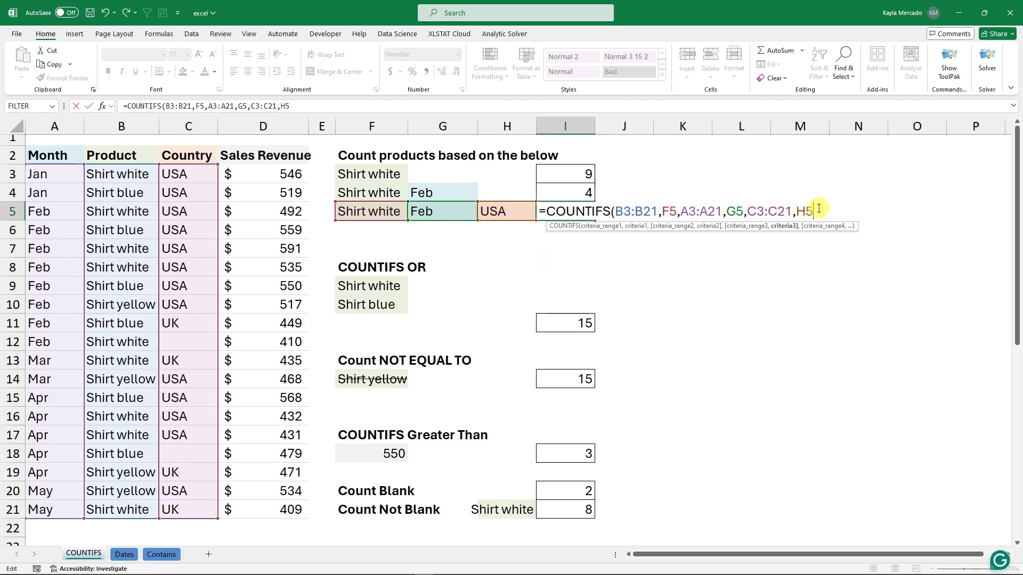
pyautogui.write(')')
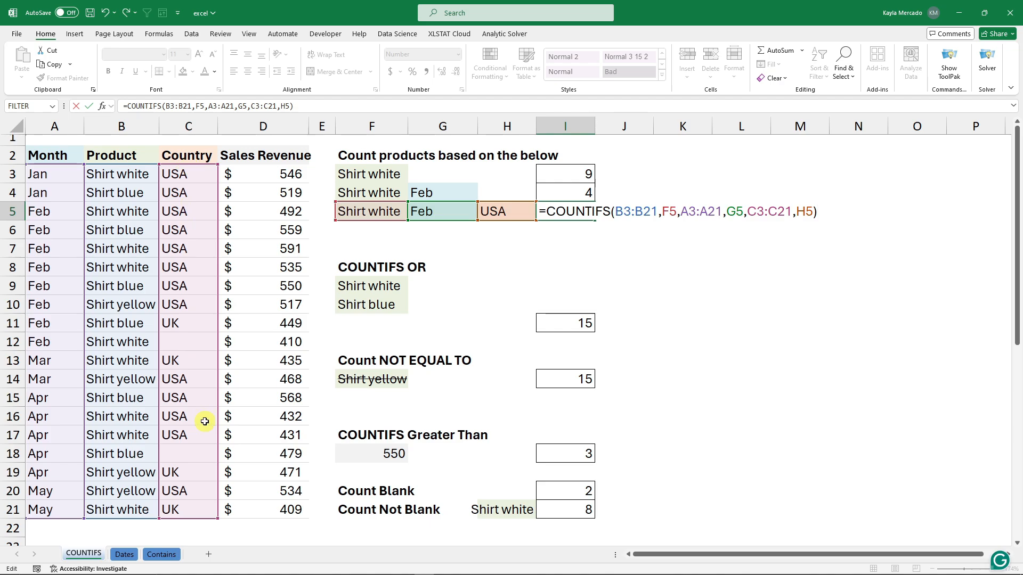
pyautogui.press('Return')
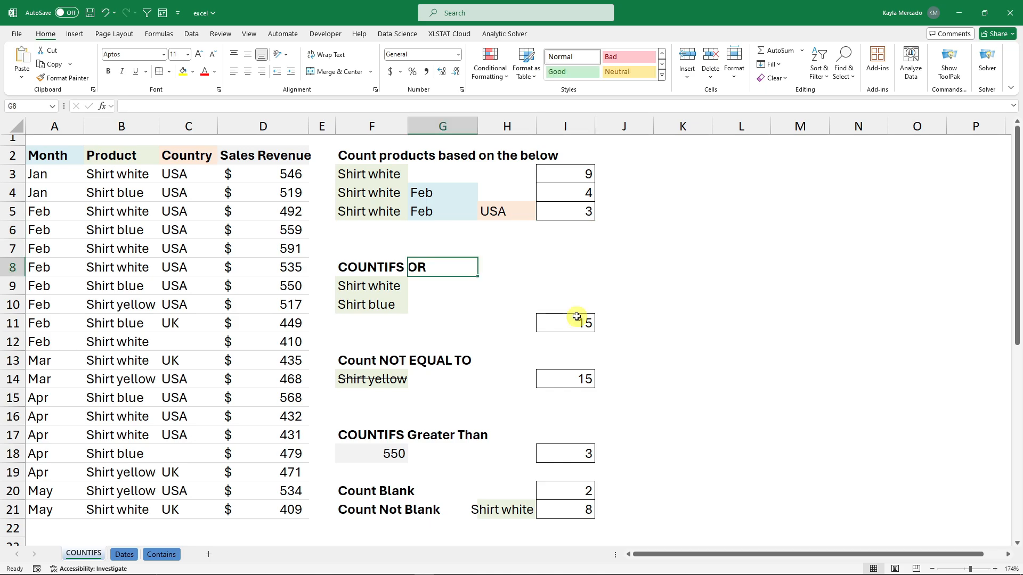
# - Clear the SUM and COUNTIFS formula in I11 of the COUNTIFS OR section, keeping only the equals sign
pyautogui.click(393, 267)
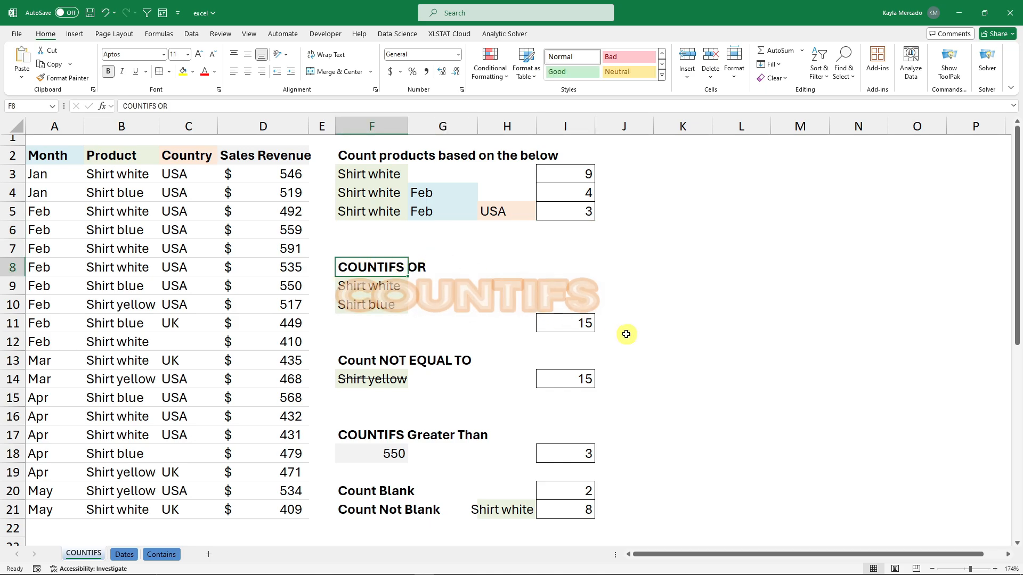
pyautogui.click(582, 323)
pyautogui.doubleClick(581, 323)
pyautogui.moveTo(544, 323); pyautogui.dragTo(752, 330)
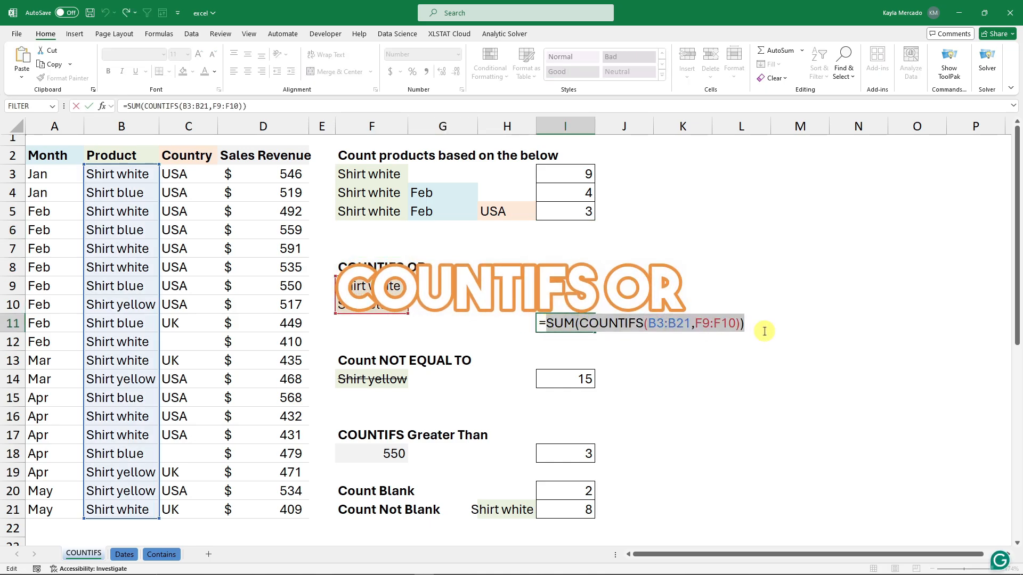
pyautogui.press('BackSpace')
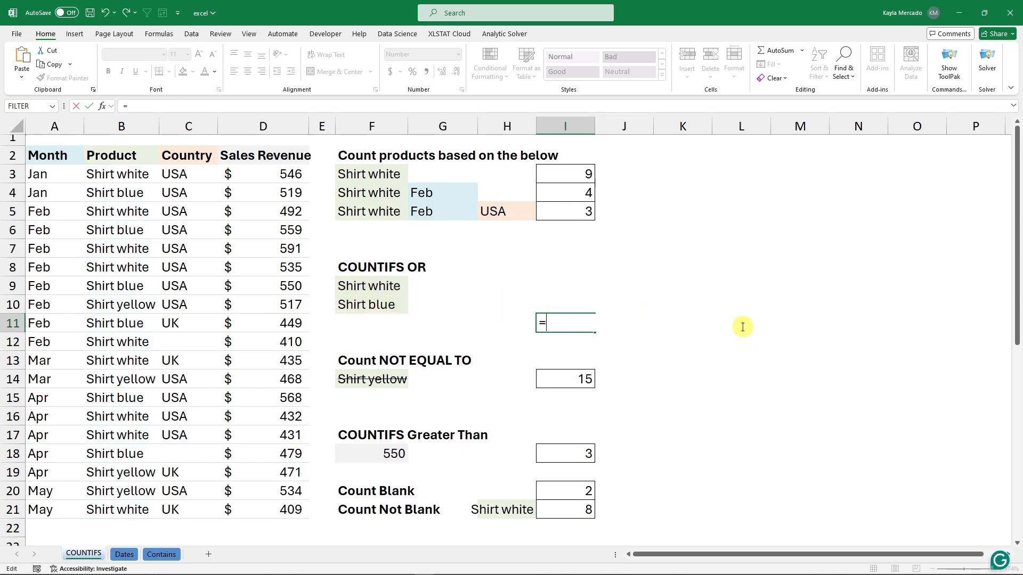
pyautogui.write('sum')
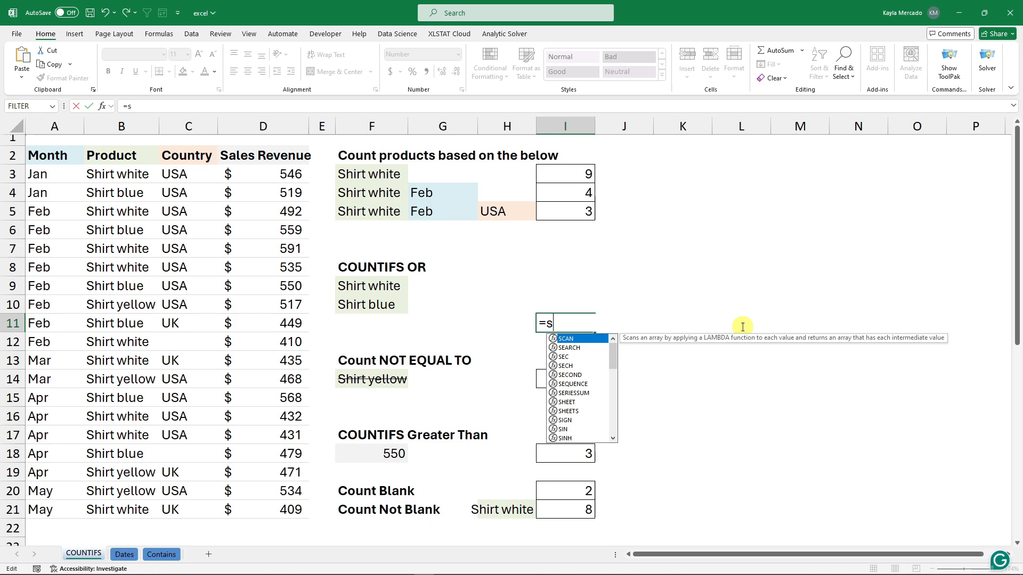
pyautogui.press('BackSpace')
pyautogui.press('BackSpace')
pyautogui.press('BackSpace')
# - Start a COUNTIFS in I11 with the product range B3:B21 and criterion F9
pyautogui.write('coun')
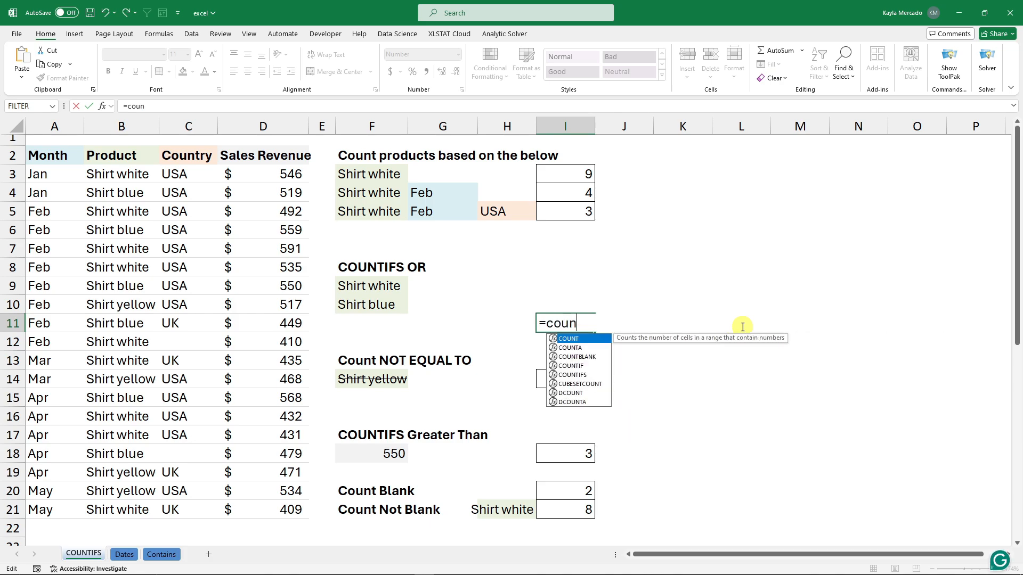
pyautogui.write('tifs(')
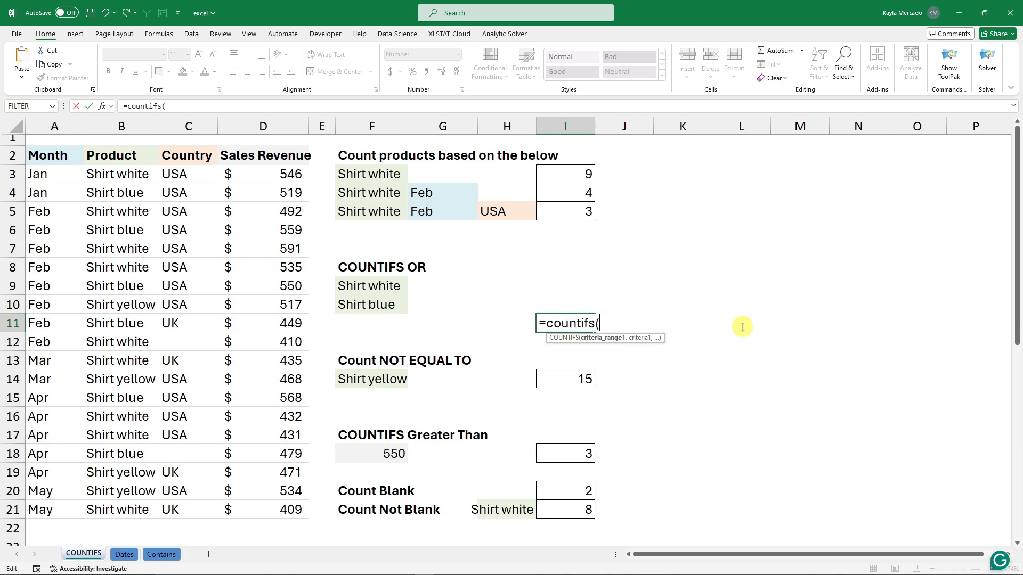
pyautogui.moveTo(132, 173); pyautogui.dragTo(114, 510)
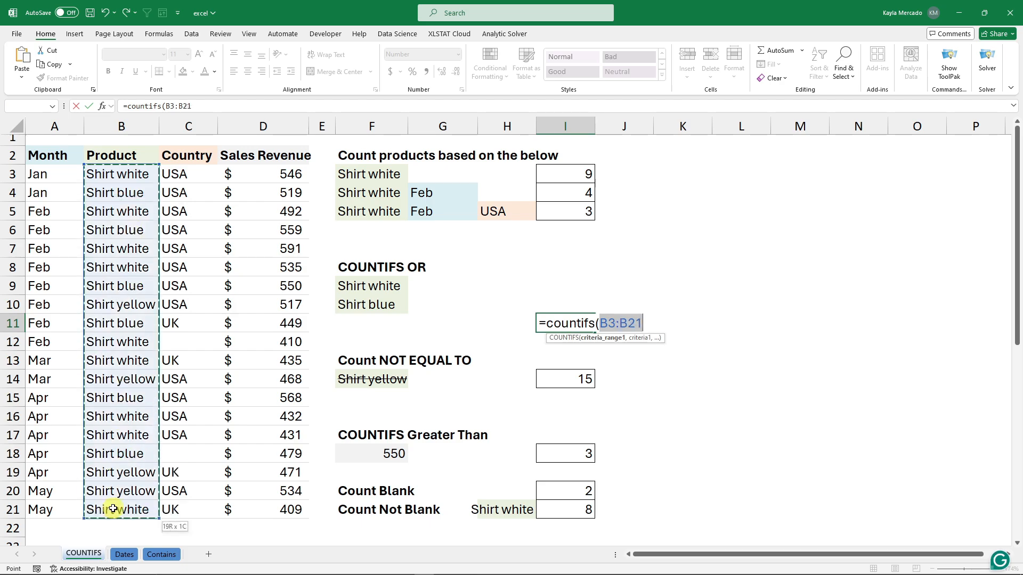
pyautogui.write(',')
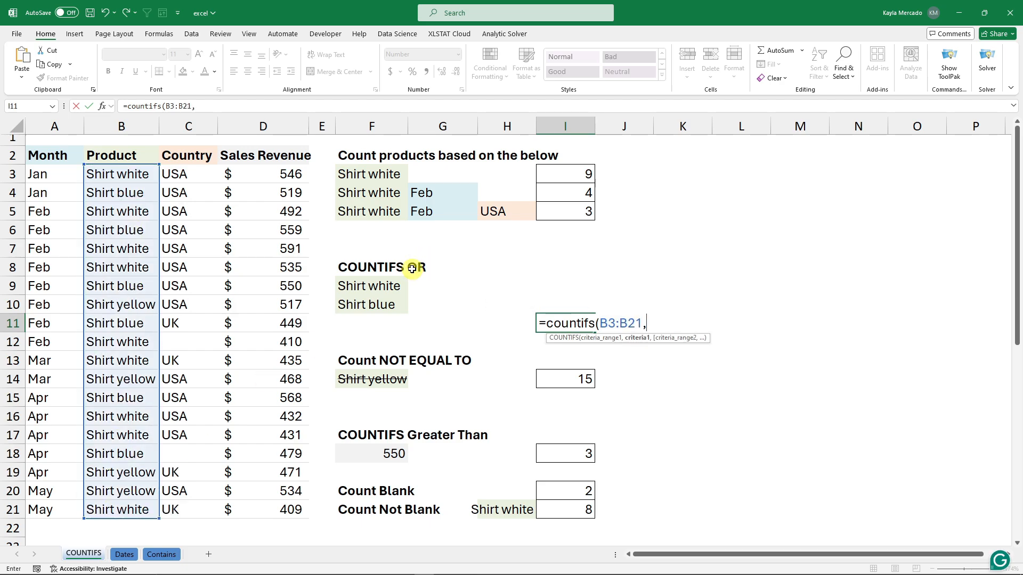
pyautogui.click(379, 288)
# - Add the product range B3:B21 a second time with criterion F10 to the COUNTIFS in I11 and confirm the formula
pyautogui.write(',')
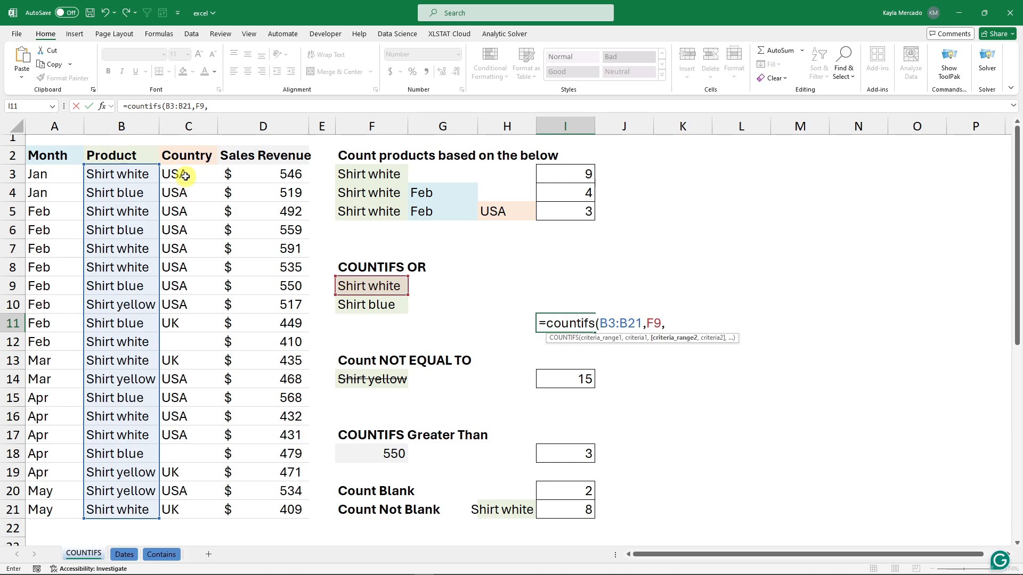
pyautogui.moveTo(143, 175); pyautogui.dragTo(132, 510)
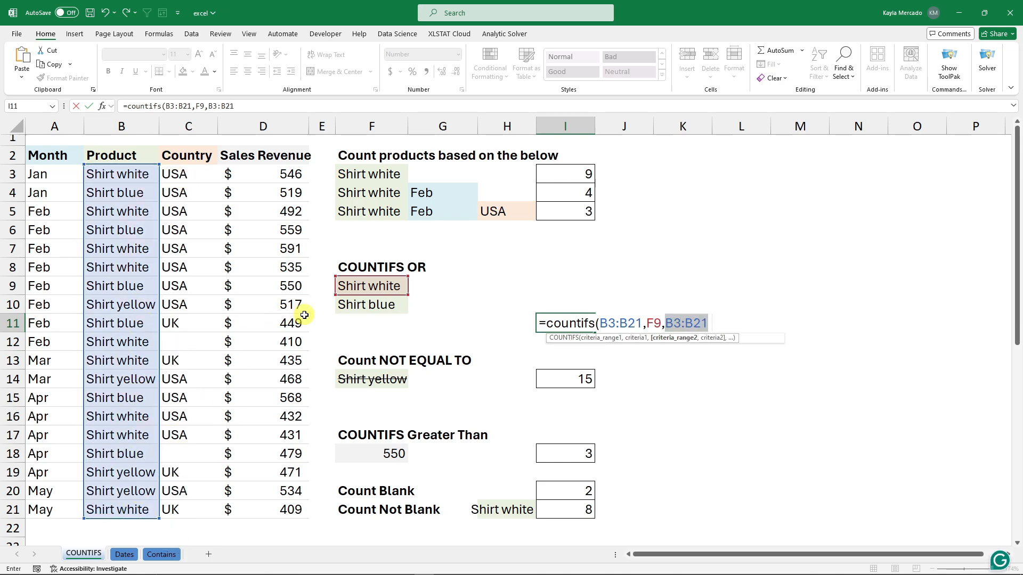
pyautogui.write(',')
pyautogui.click(370, 305)
pyautogui.write(')')
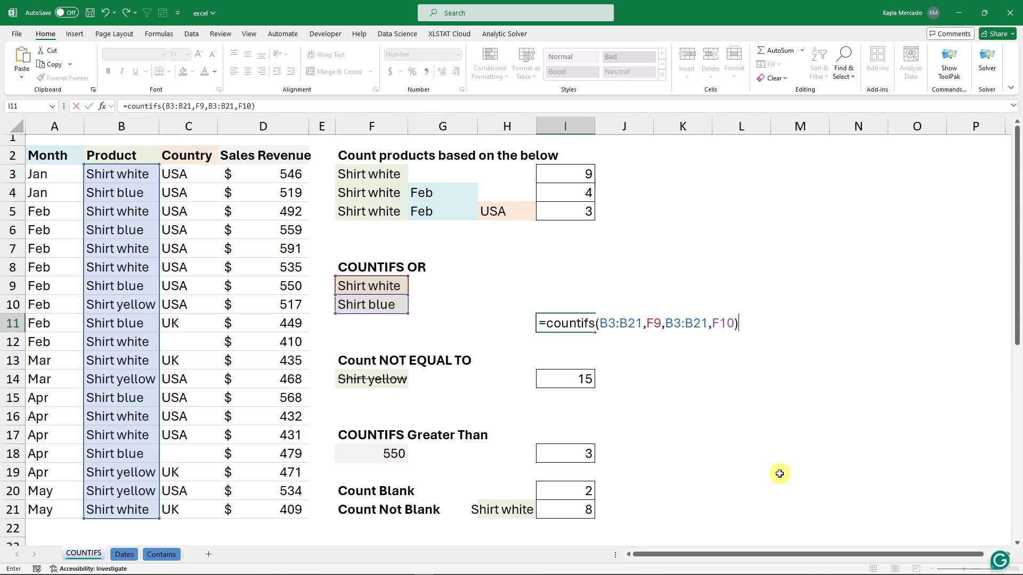
pyautogui.press('Return')
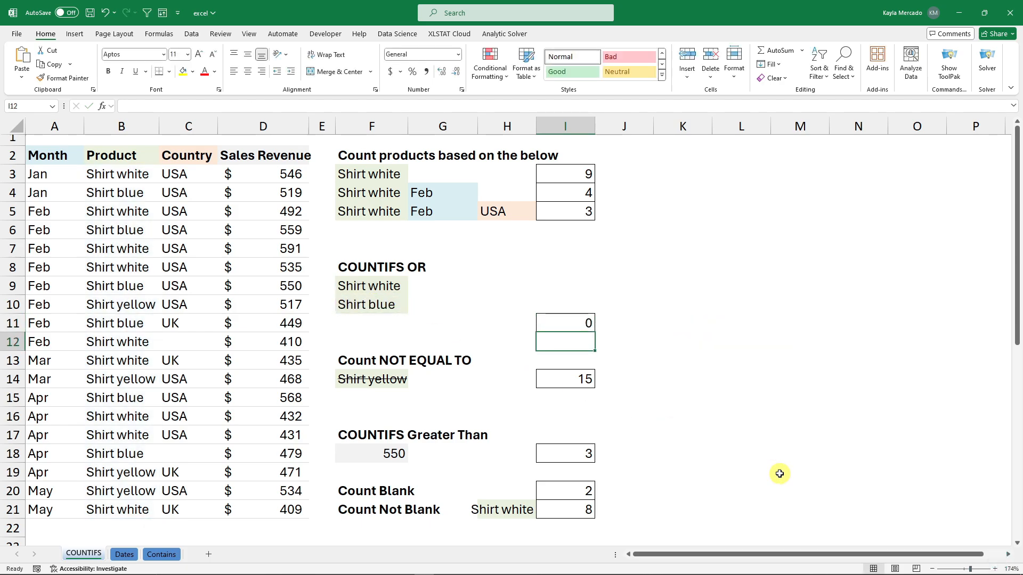
# - Examine the COUNTIFS formula in I11 together with the product range B3:B21 it refers to
pyautogui.click(582, 325)
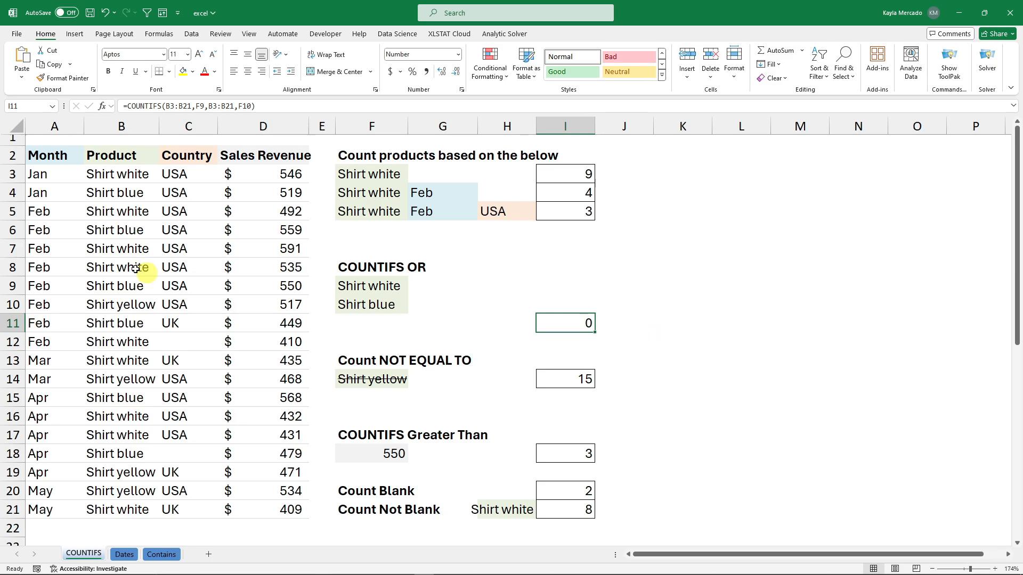
pyautogui.moveTo(118, 175); pyautogui.dragTo(137, 505)
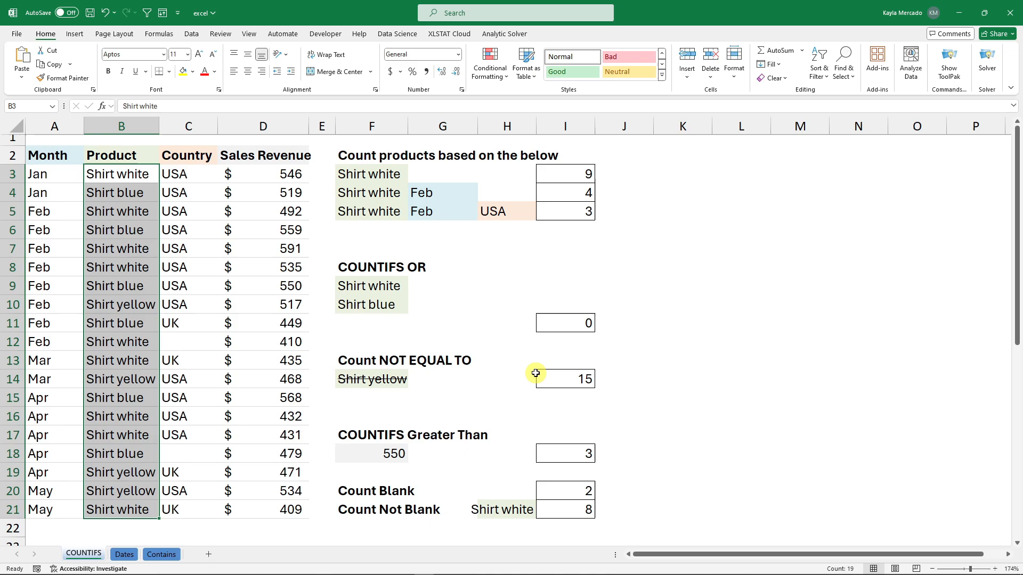
pyautogui.doubleClick(586, 326)
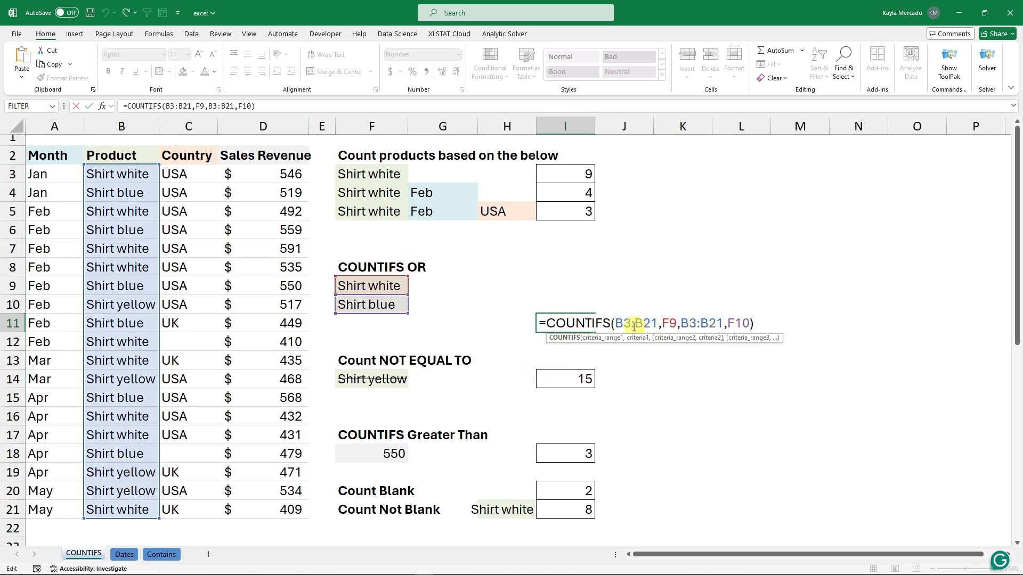
pyautogui.moveTo(546, 325); pyautogui.dragTo(774, 326)
pyautogui.click(774, 326)
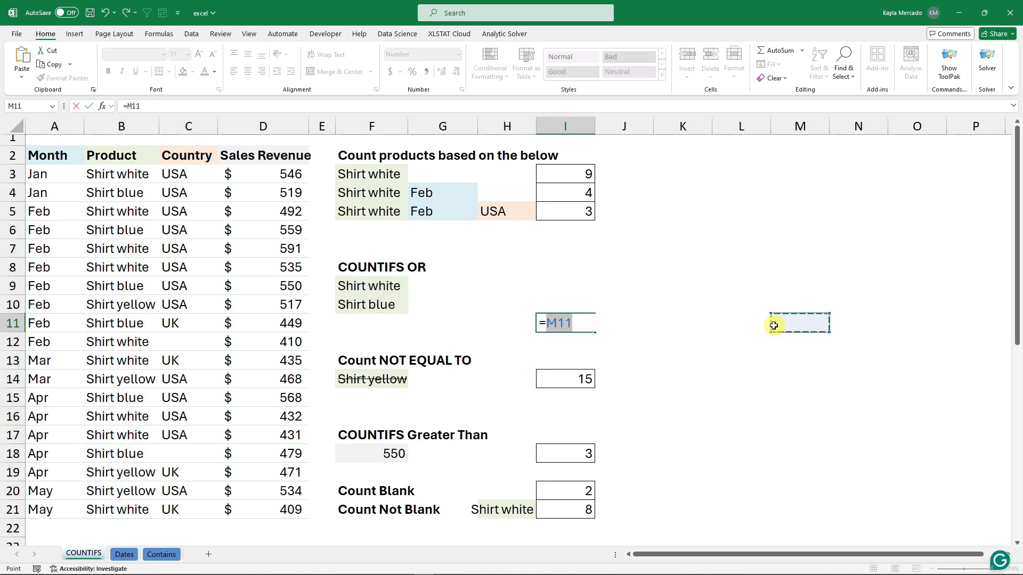
pyautogui.press('Escape')
# - Replace the COUNTIFS in I11 with a SUM of the sales revenue cells D4, D5 and D5 and confirm it
pyautogui.doubleClick(568, 325)
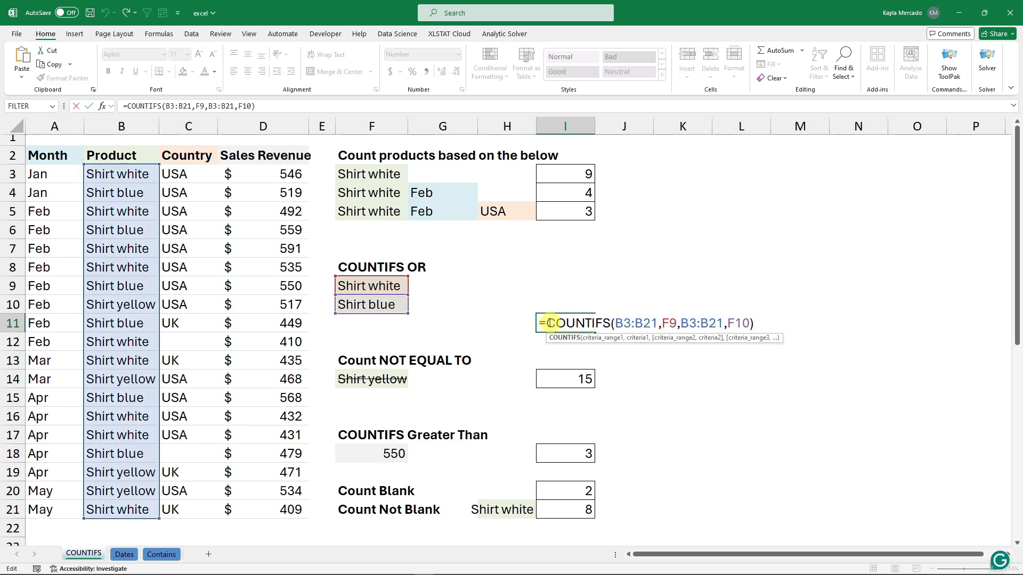
pyautogui.moveTo(547, 323); pyautogui.dragTo(773, 325)
pyautogui.write('su')
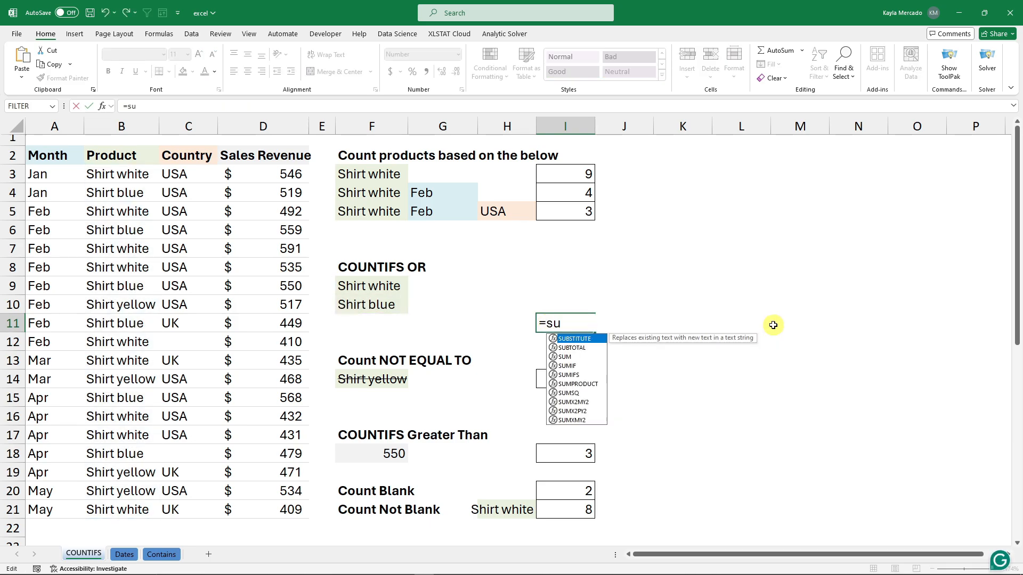
pyautogui.write('m(')
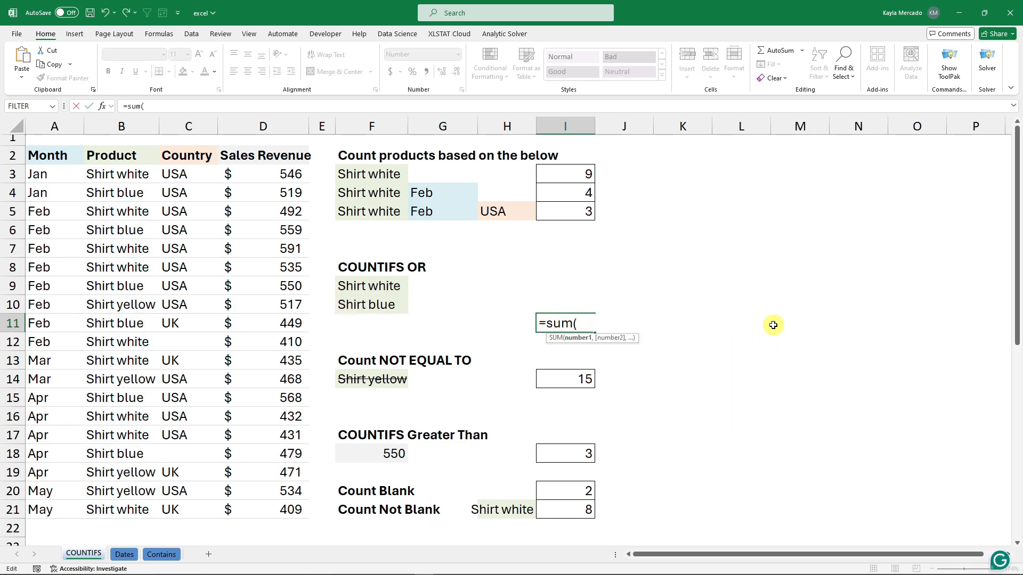
pyautogui.click(294, 193)
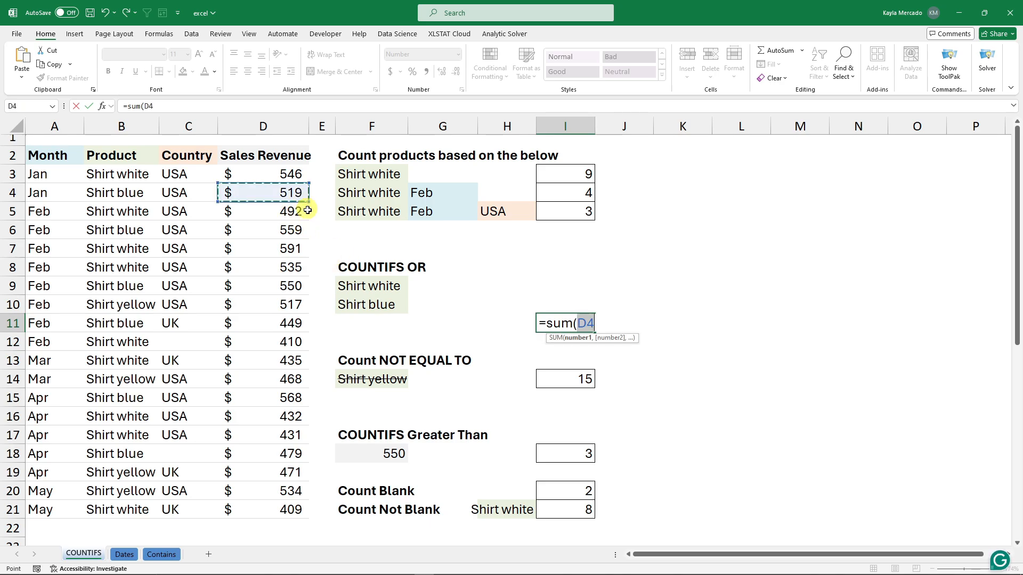
pyautogui.keyDown('ctrl'); pyautogui.click(296, 214); pyautogui.keyUp('ctrl')
pyautogui.keyDown('ctrl'); pyautogui.click(296, 214); pyautogui.keyUp('ctrl')
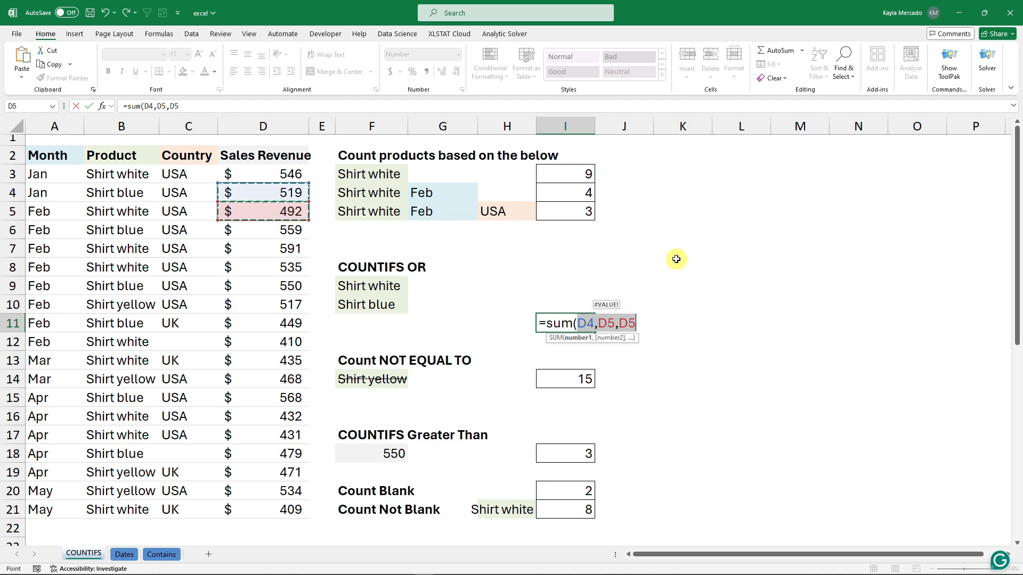
pyautogui.press('Return')
pyautogui.click(583, 319)
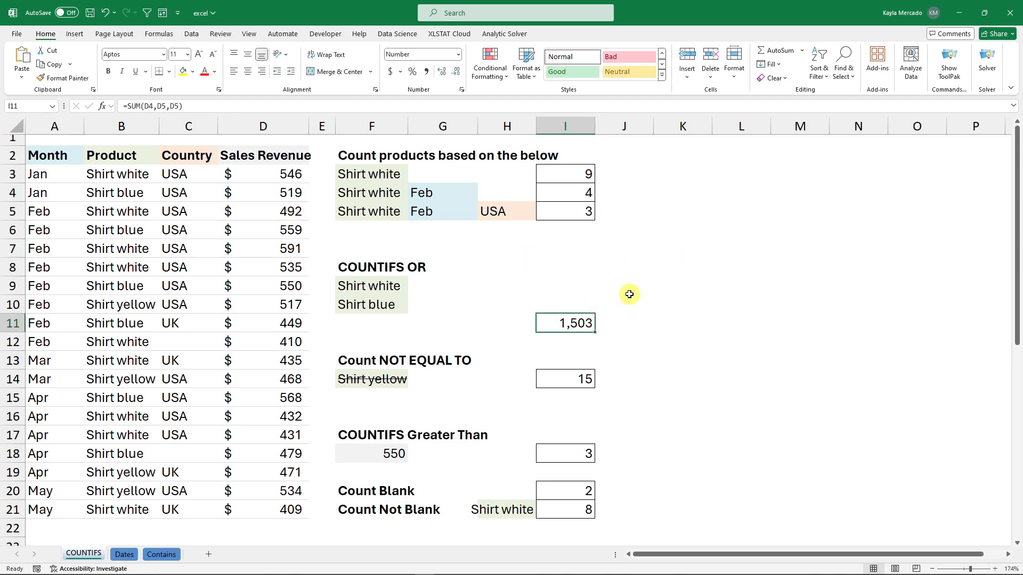
# - Clear the SUM formula from I11 and keep that cell selected for a new formula
pyautogui.doubleClick(559, 323)
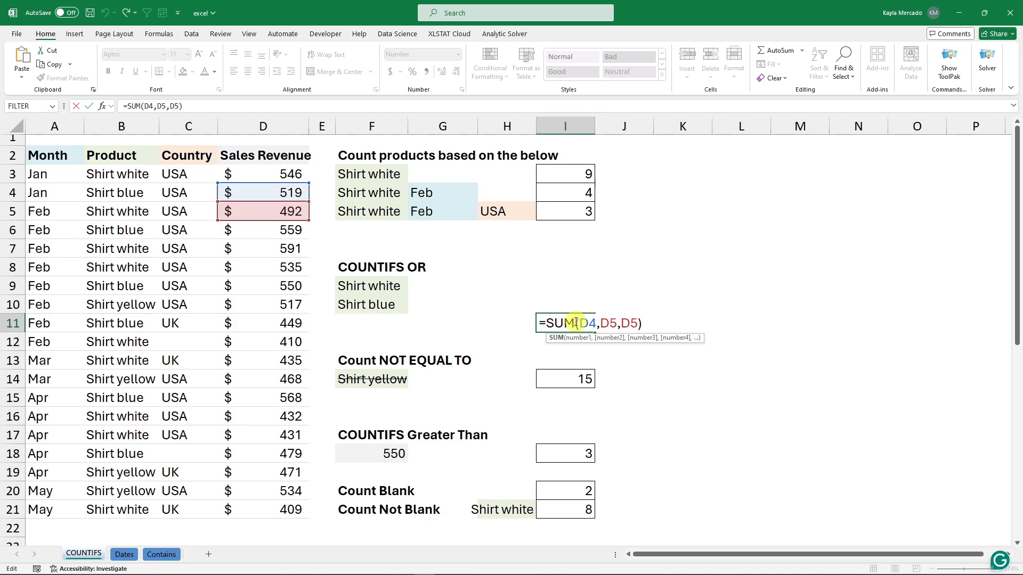
pyautogui.moveTo(575, 323); pyautogui.dragTo(689, 323)
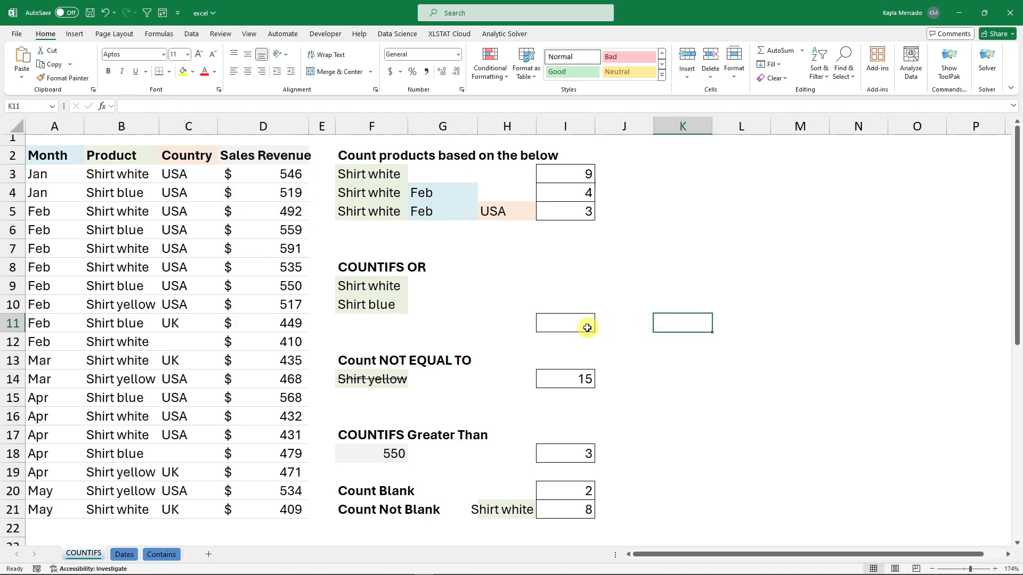
pyautogui.click(583, 326)
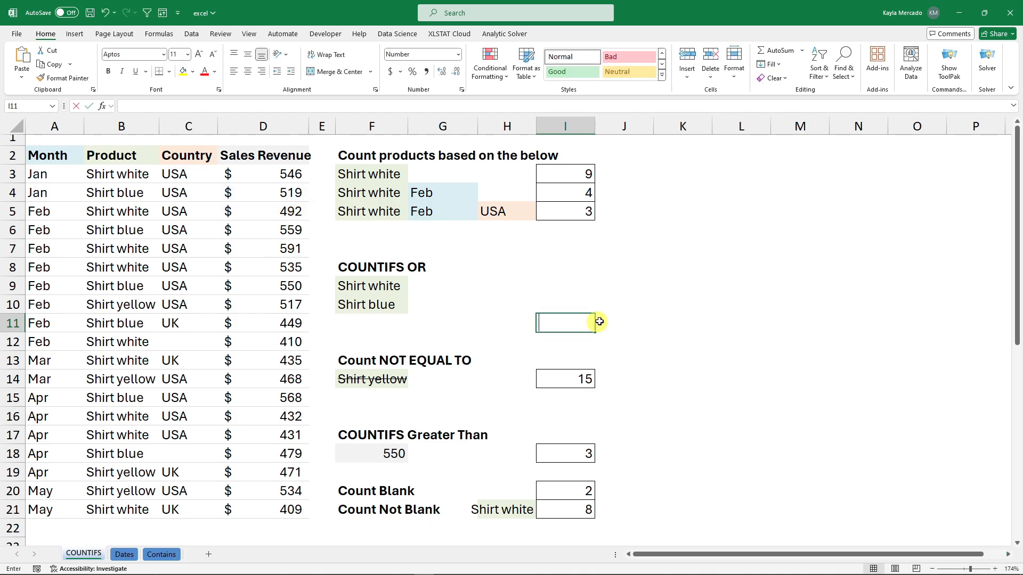
pyautogui.write('=countifs(')
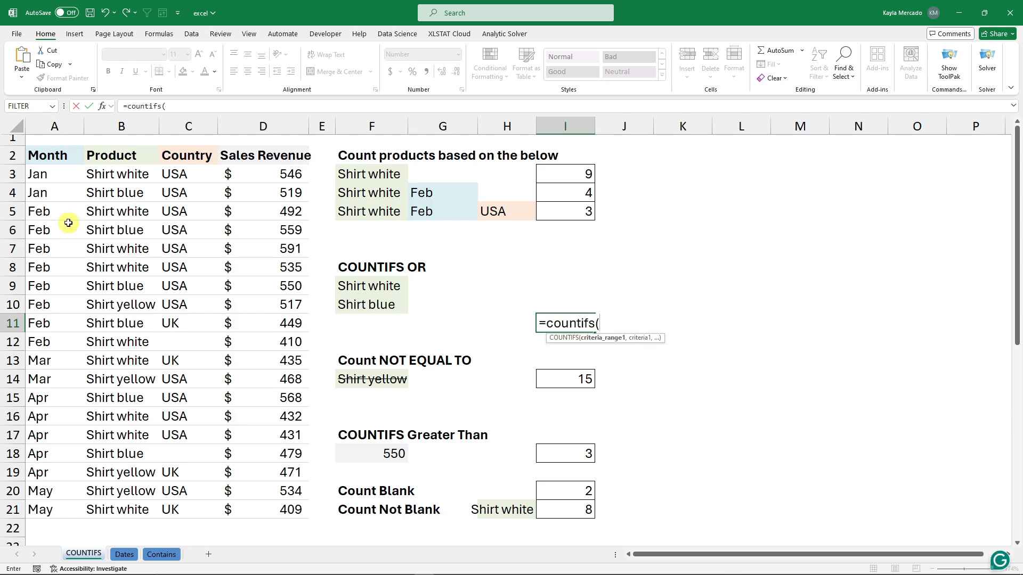
pyautogui.moveTo(120, 174); pyautogui.dragTo(130, 506)
pyautogui.press('Escape')
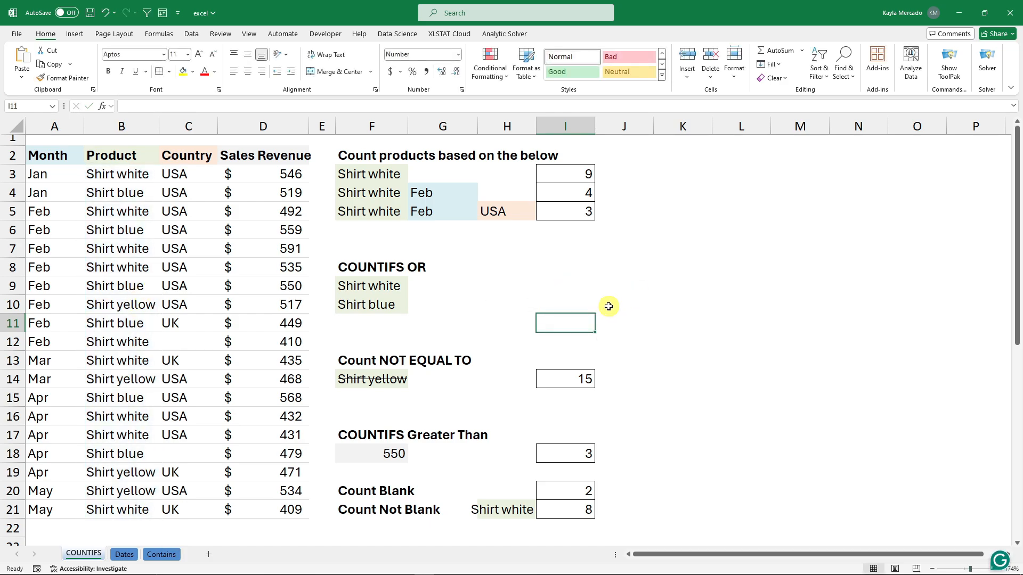
# - Enter a COUNTIFS in I11 with the product range B3:B21 and the criteria range F9:F10
pyautogui.write('=')
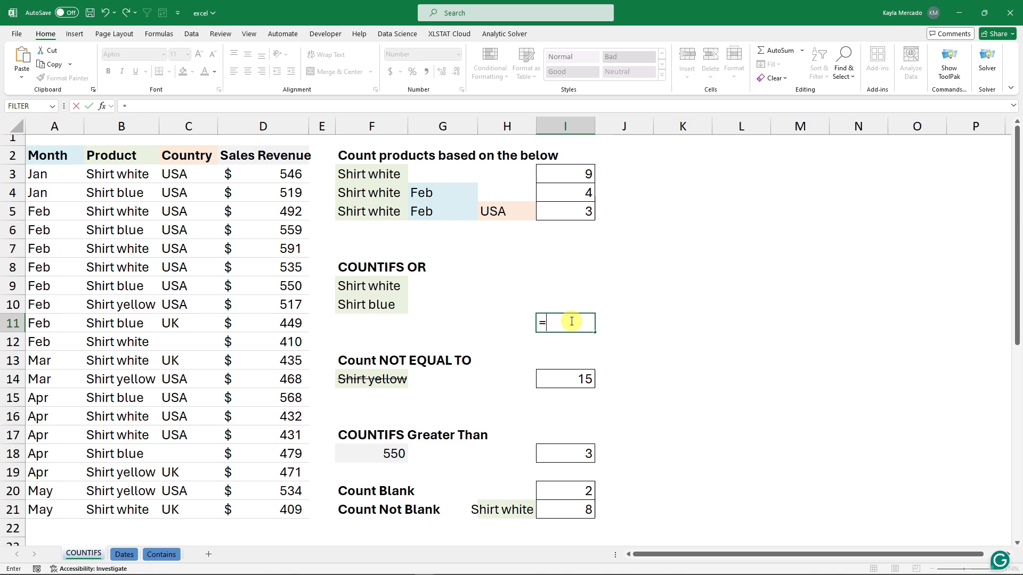
pyautogui.write('countifs(')
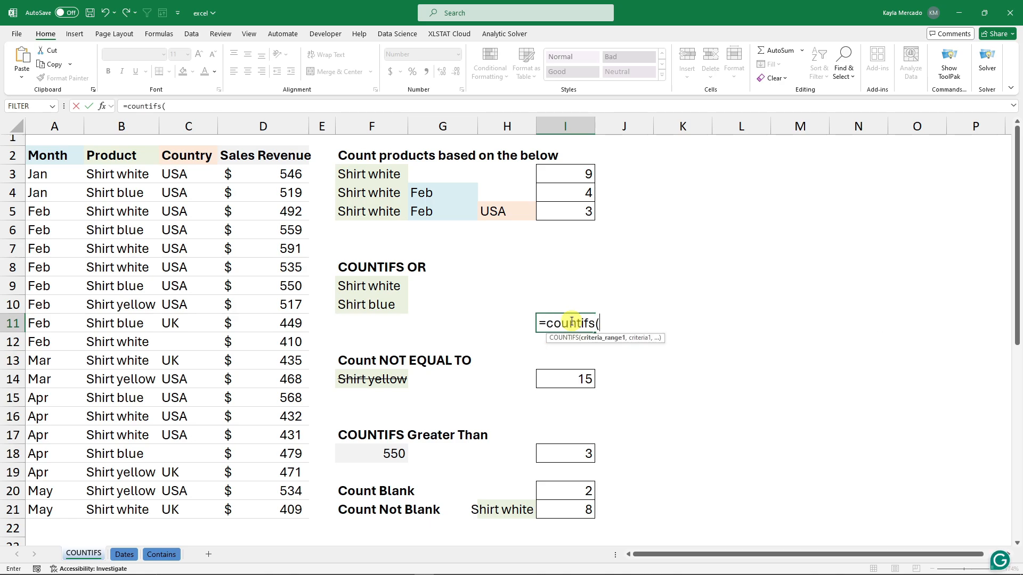
pyautogui.moveTo(113, 175); pyautogui.dragTo(131, 509)
pyautogui.write(',')
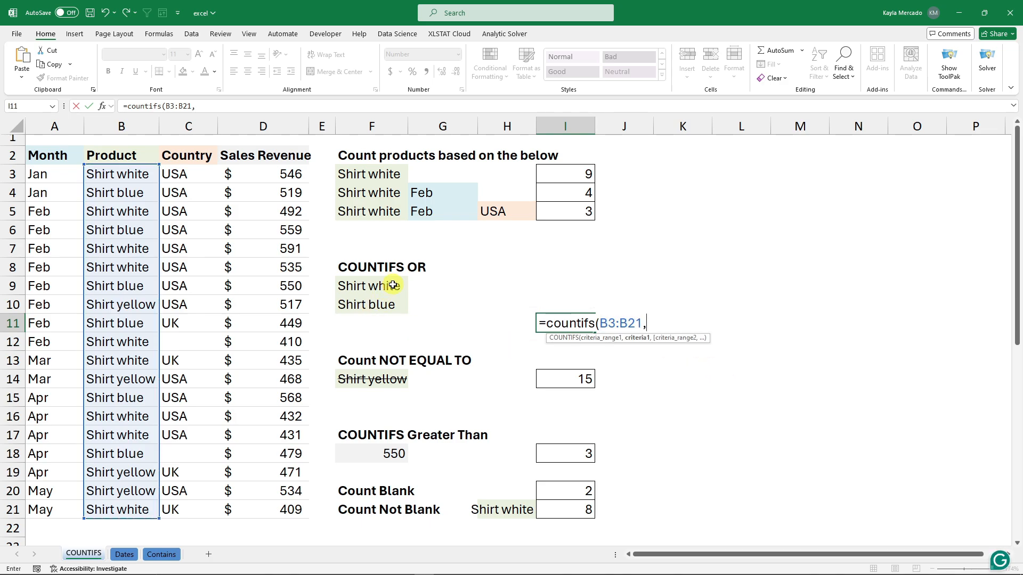
pyautogui.moveTo(392, 287); pyautogui.dragTo(390, 304)
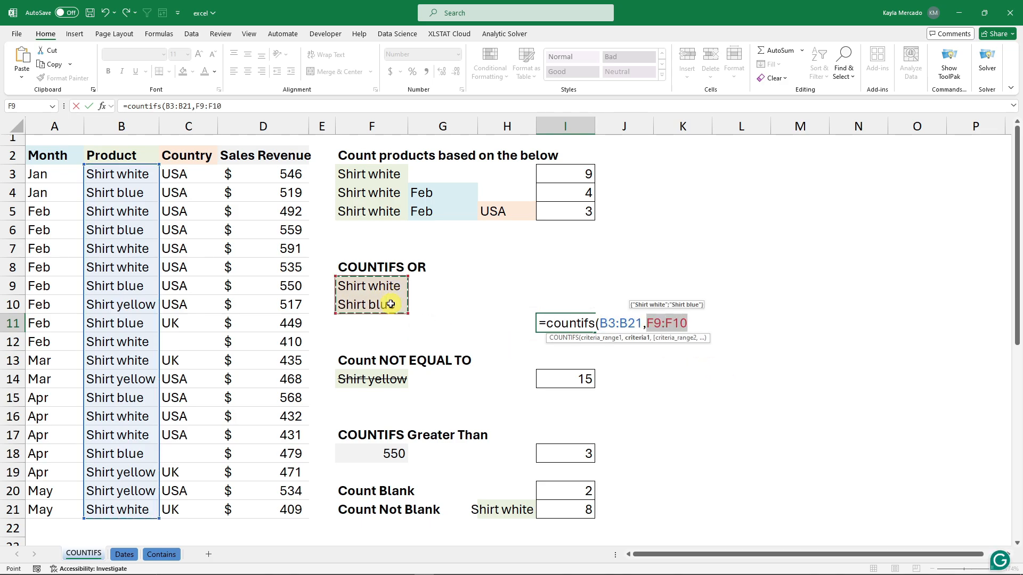
pyautogui.write(')')
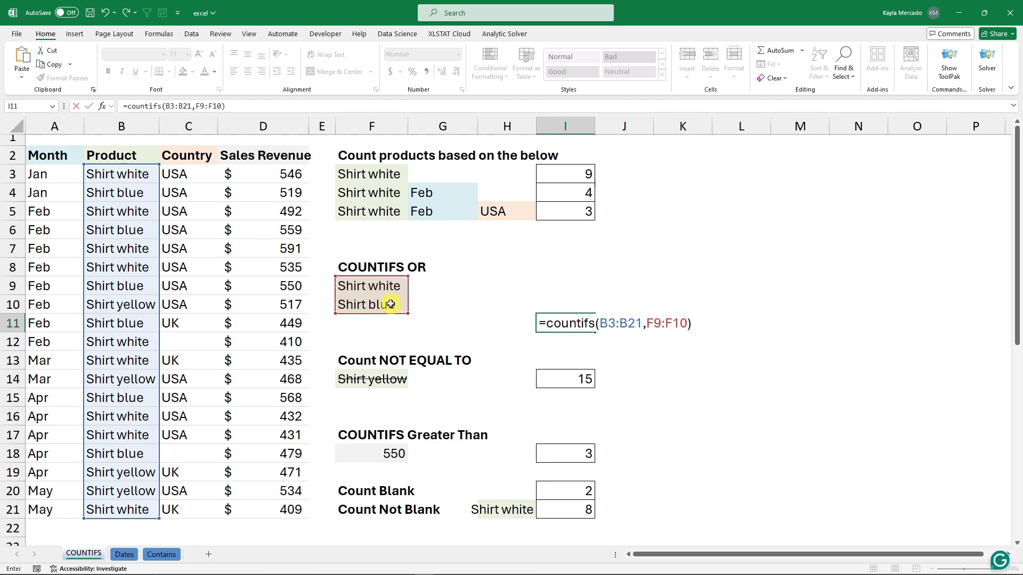
# - Wrap the COUNTIFS in I11 in a SUM function and confirm the formula
pyautogui.click(546, 322)
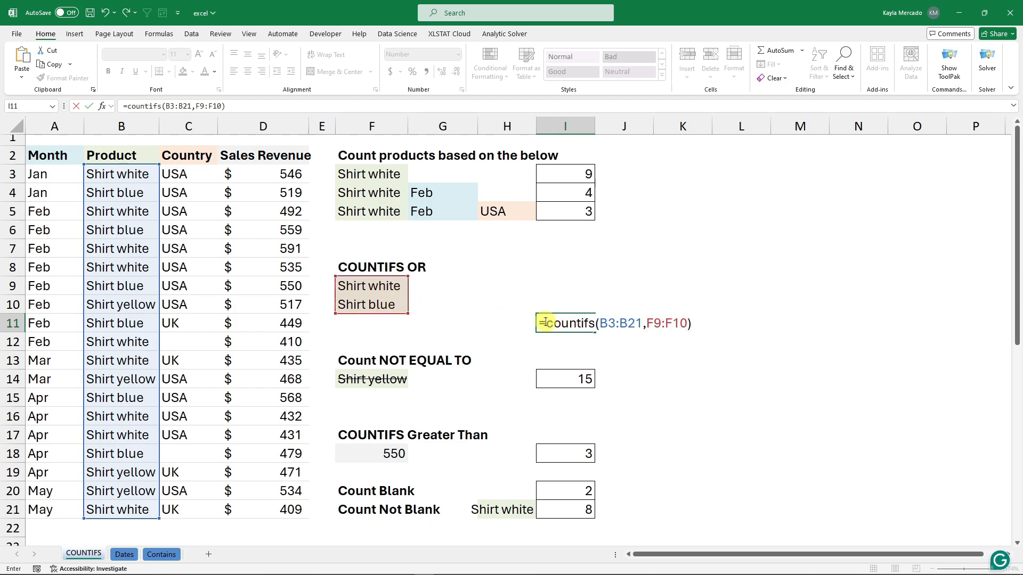
pyautogui.write('sum(')
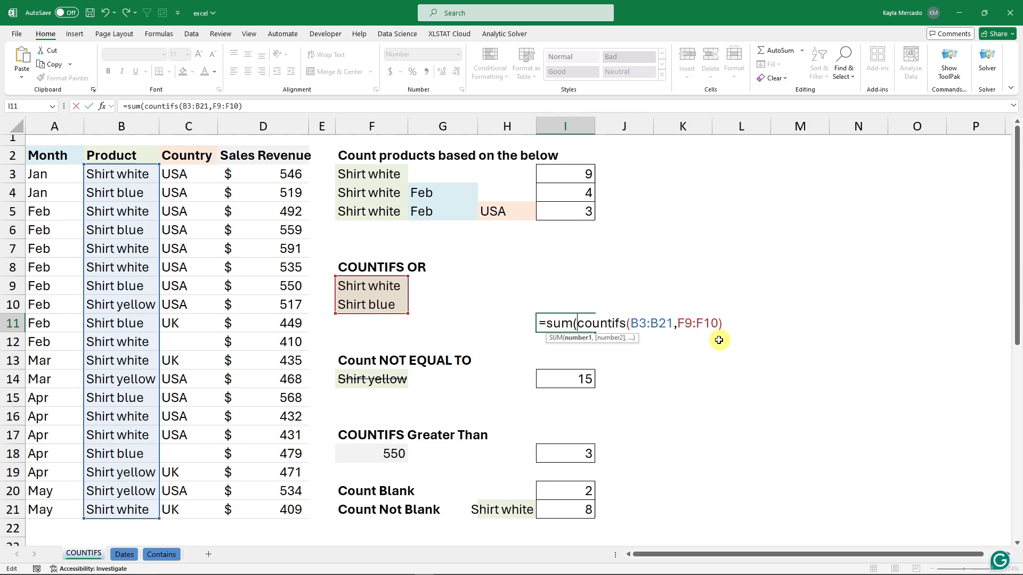
pyautogui.click(731, 324)
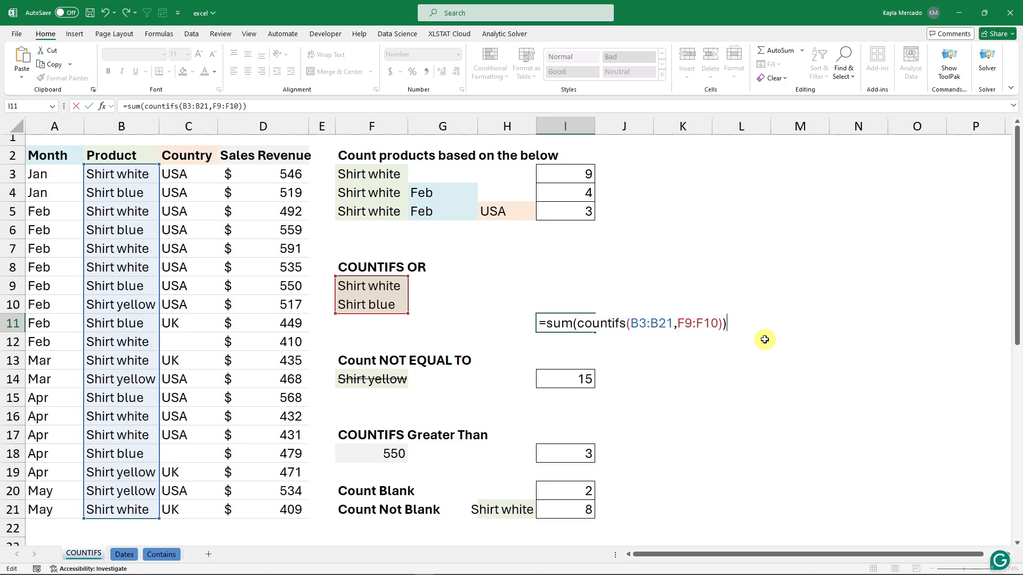
pyautogui.press('Return')
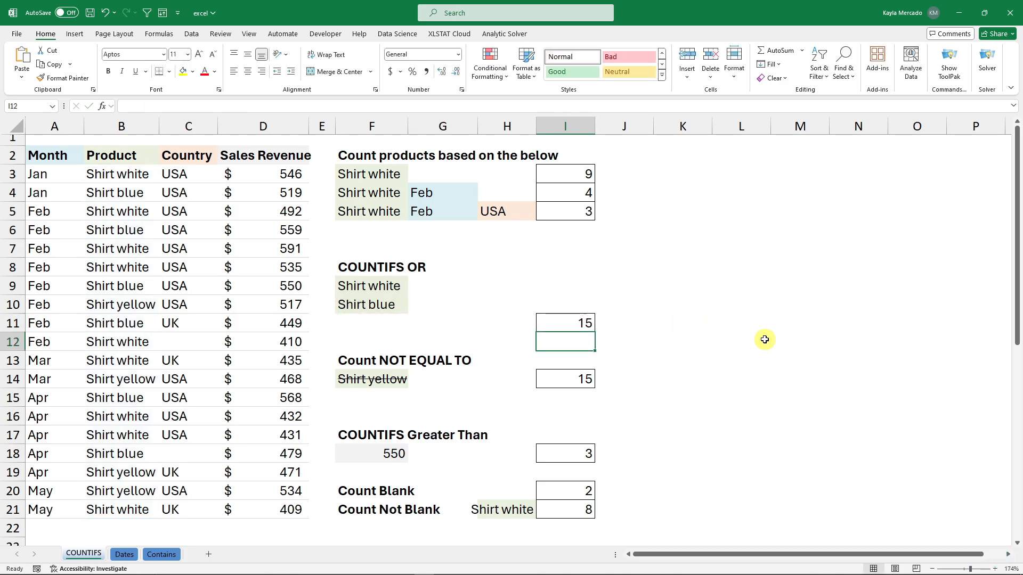
# - Review the ranges used by the SUM and COUNTIFS formula in I11
pyautogui.doubleClick(578, 322)
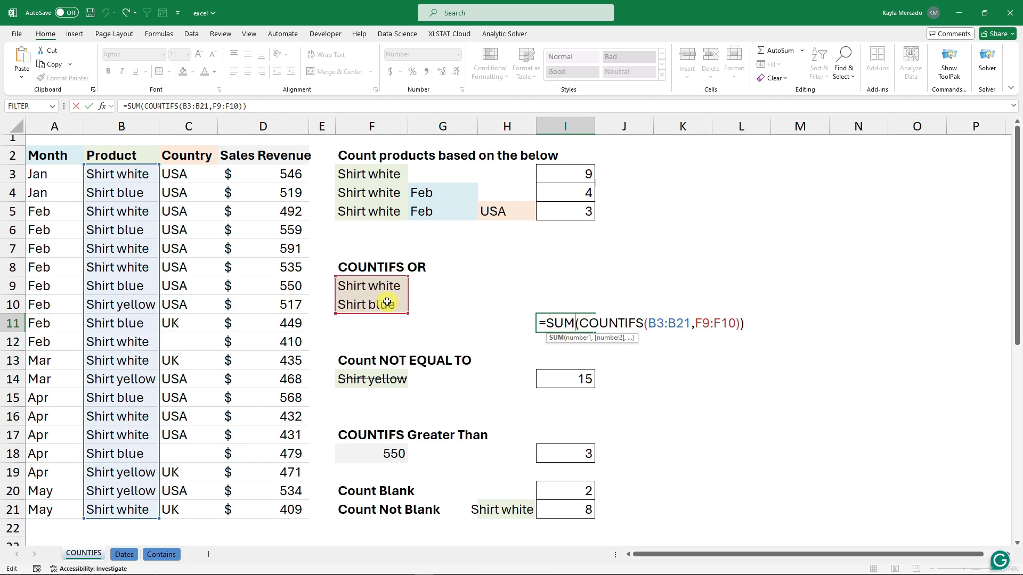
pyautogui.click(588, 286)
pyautogui.click(579, 316)
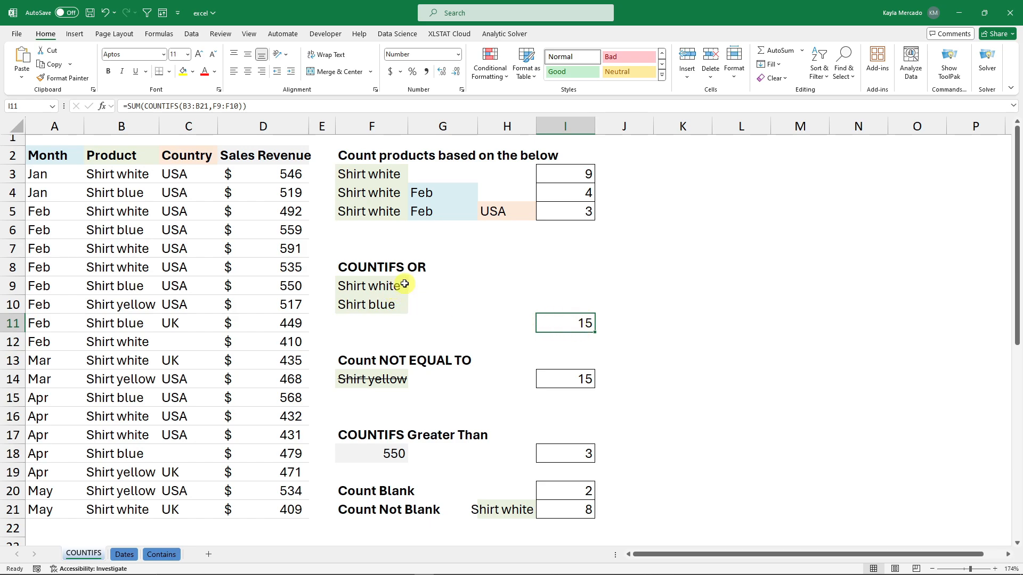
# - Examine the Count NOT EQUAL TO section and the existing COUNTIFS formula in I14
pyautogui.click(344, 359)
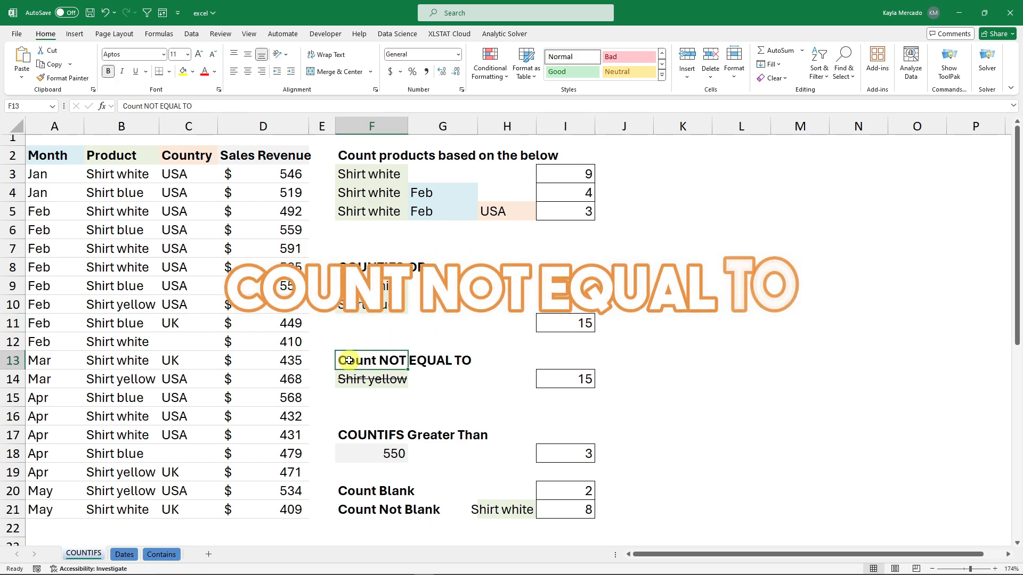
pyautogui.click(424, 358)
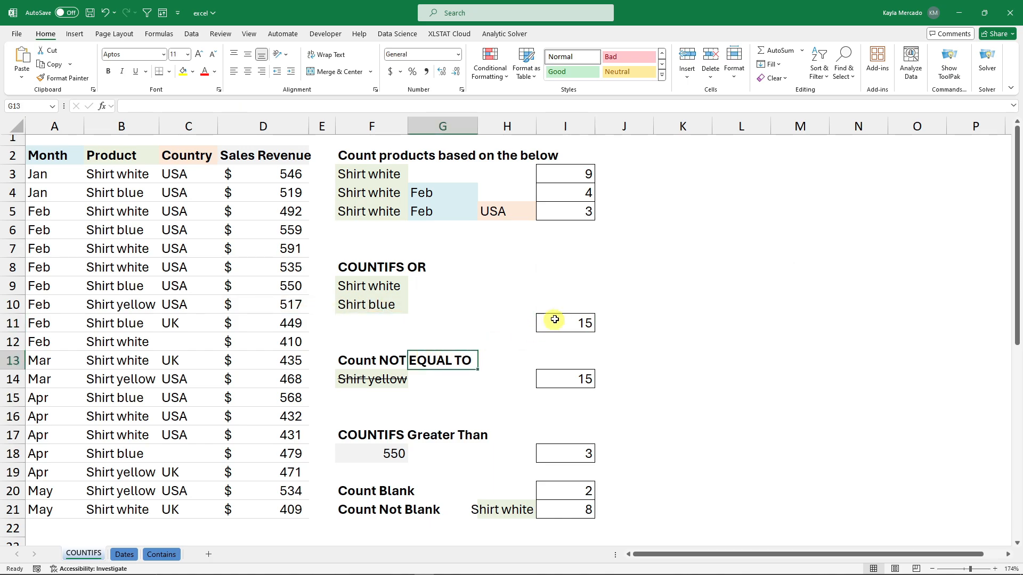
pyautogui.click(562, 372)
pyautogui.doubleClick(570, 380)
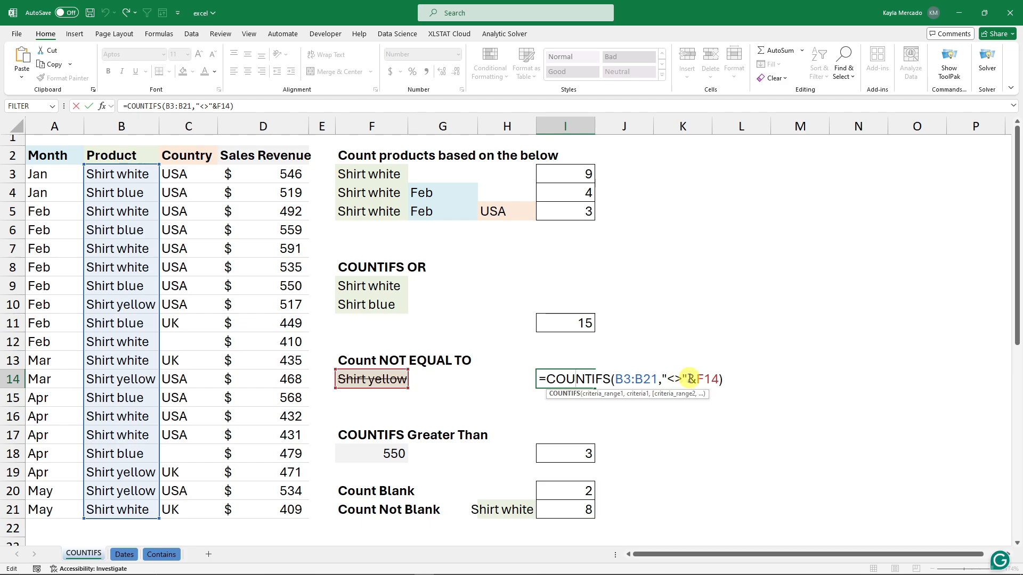
pyautogui.click(604, 284)
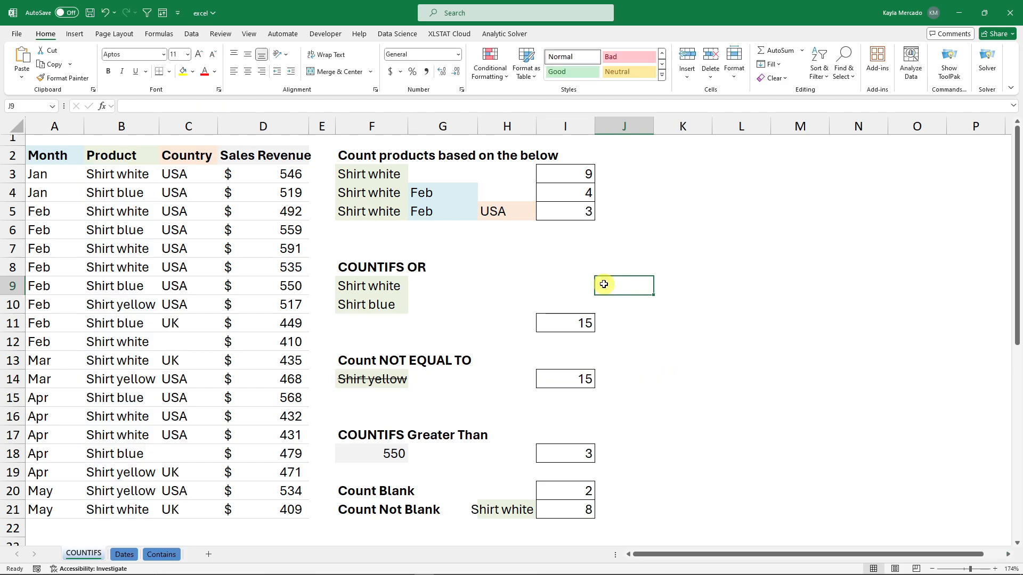
# - Replace the formula in I14 with a new COUNTIFS whose criteria range is the product cells B3:B21
pyautogui.doubleClick(585, 378)
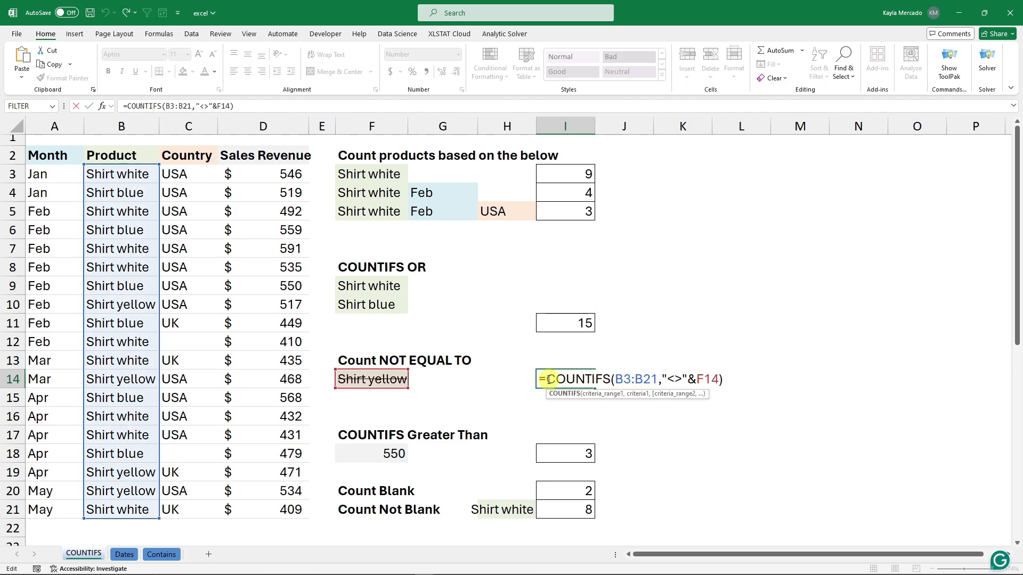
pyautogui.moveTo(546, 380); pyautogui.dragTo(720, 374)
pyautogui.press('BackSpace')
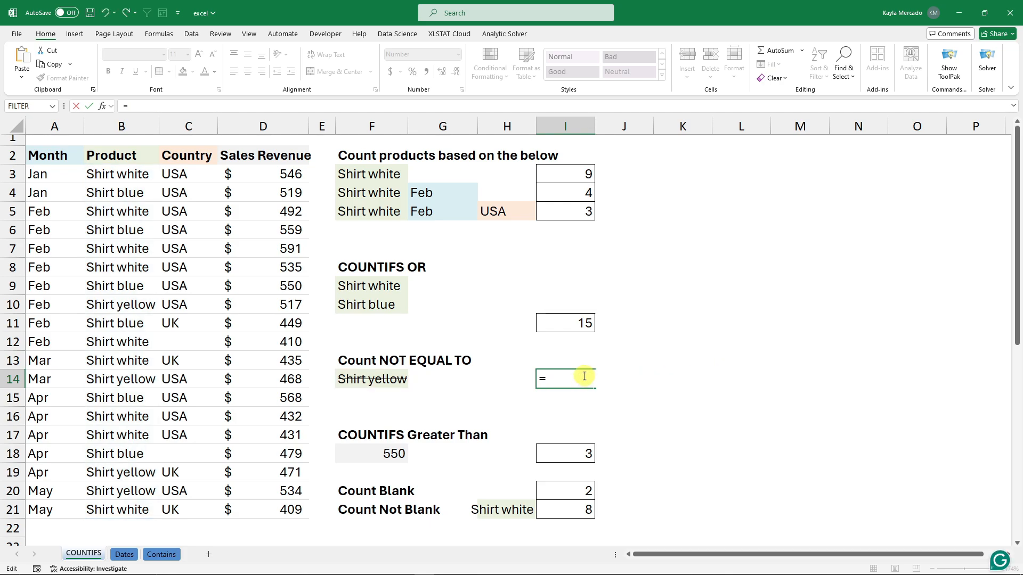
pyautogui.write('Count')
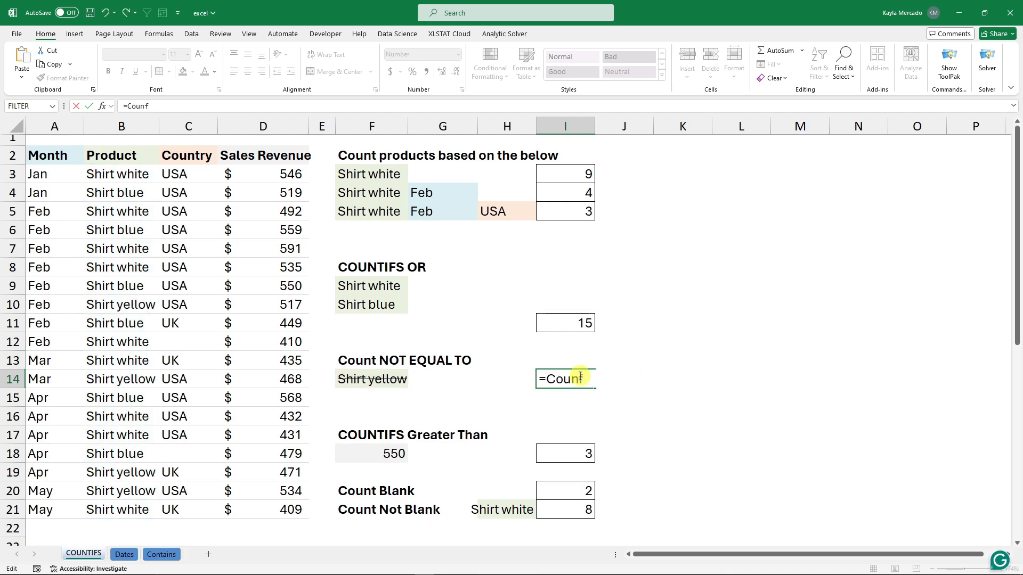
pyautogui.write('ifs')
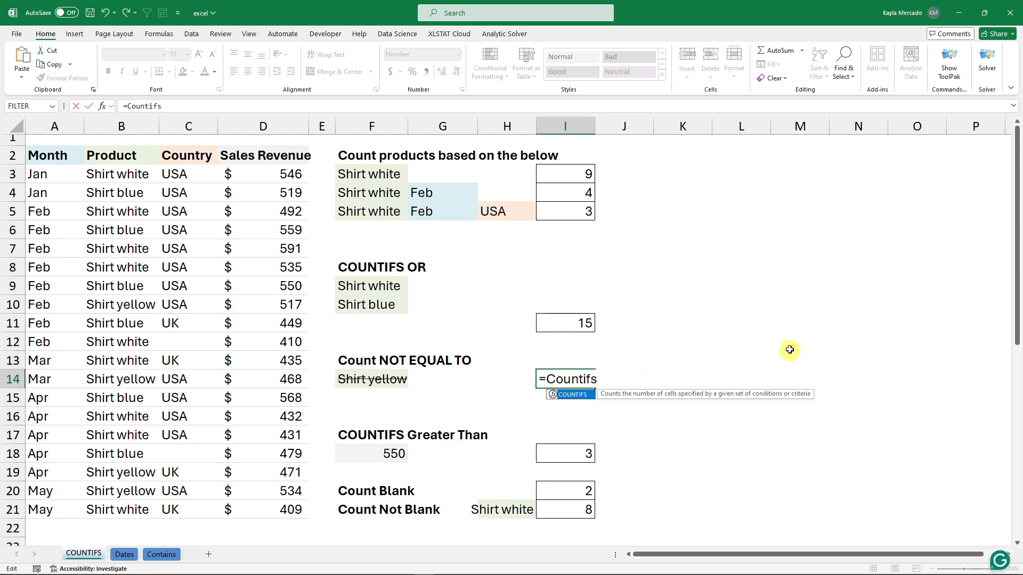
pyautogui.write('(')
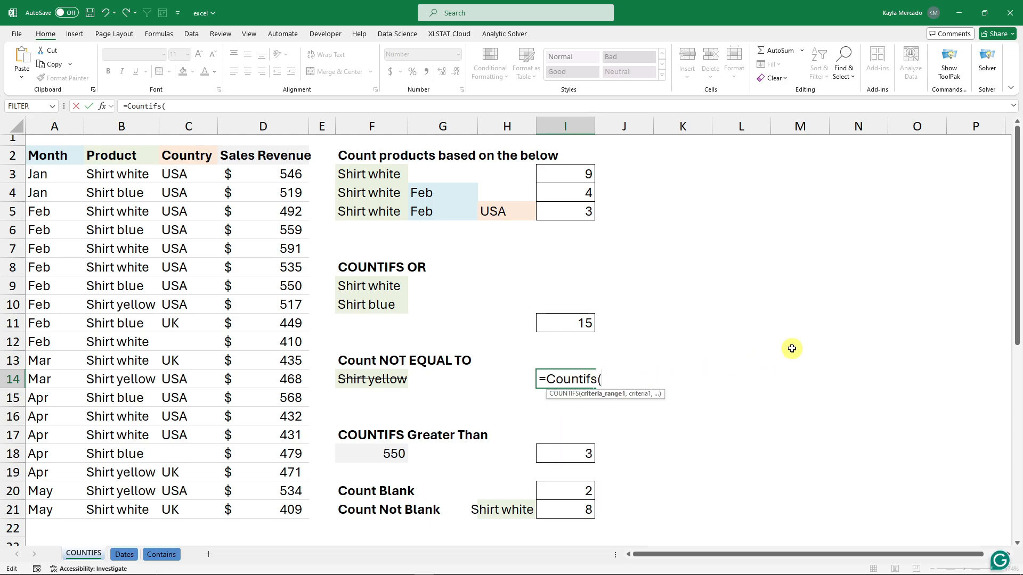
pyautogui.moveTo(118, 175); pyautogui.dragTo(130, 505)
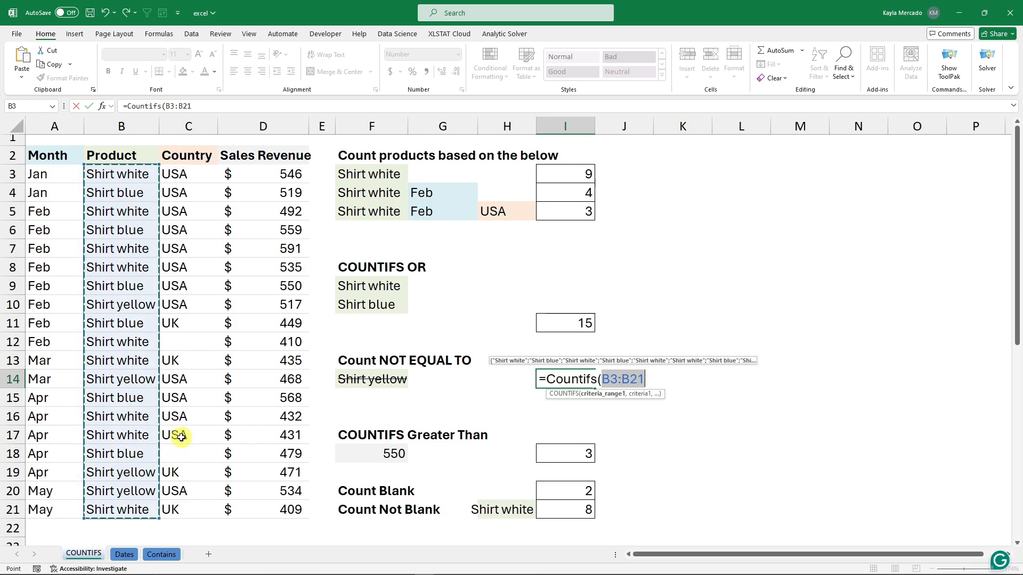
# - Complete the COUNTIFS in I14 with the quoted criterion "<> shirt yellow" and confirm the formula
pyautogui.write(',<>')
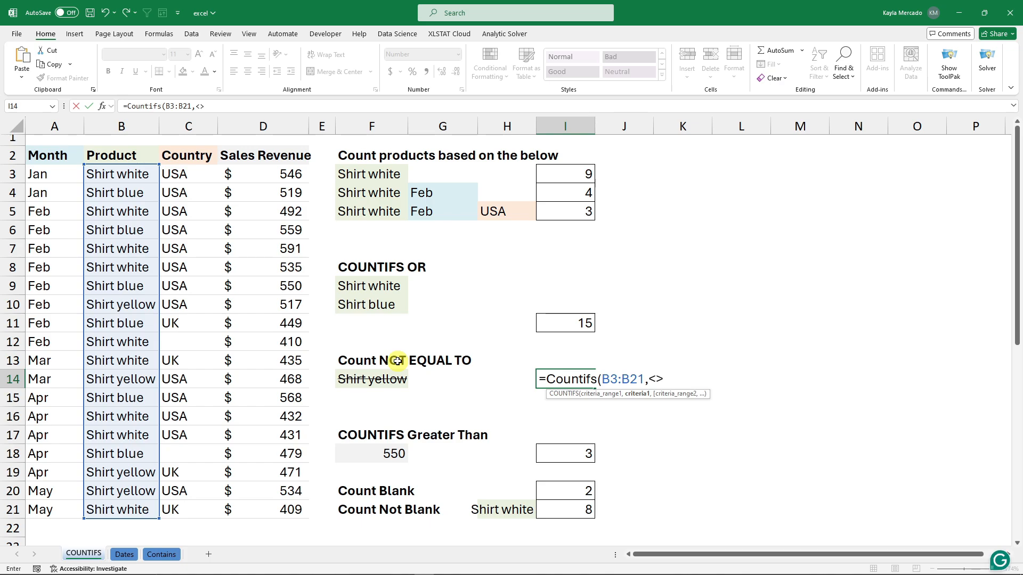
pyautogui.click(655, 376)
pyautogui.write('"')
pyautogui.write('shirt yellow')
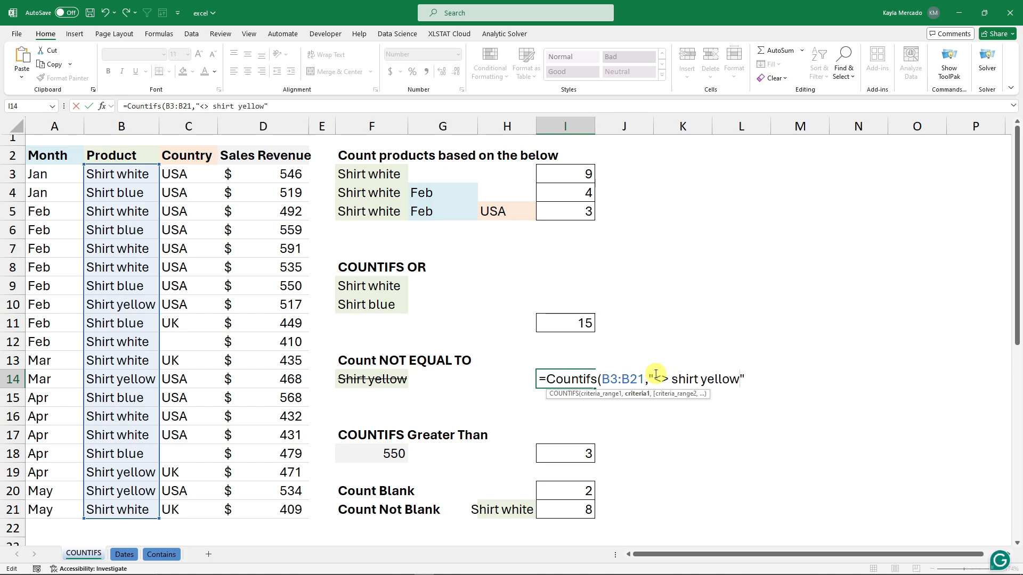
pyautogui.write('")')
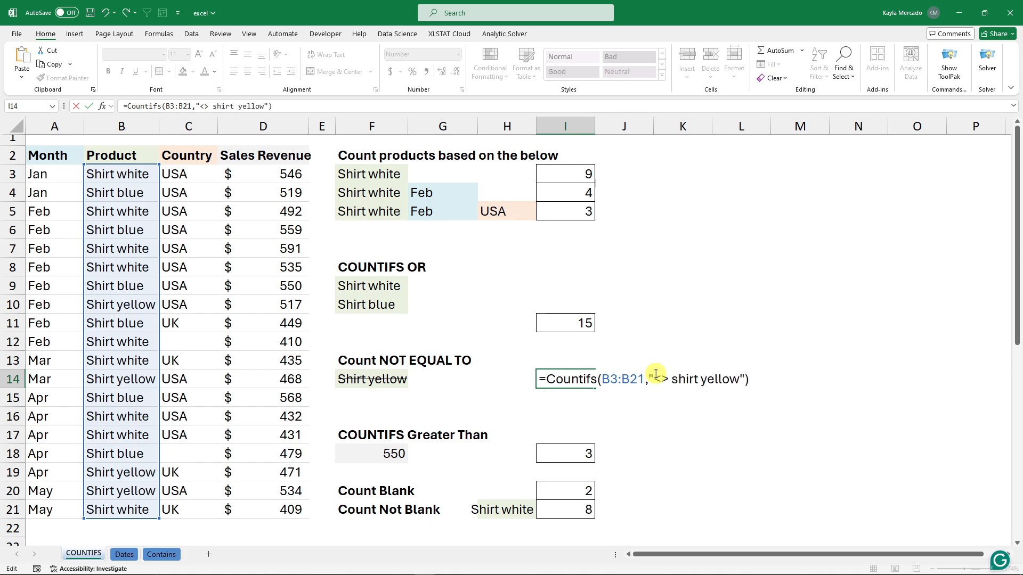
pyautogui.press('Return')
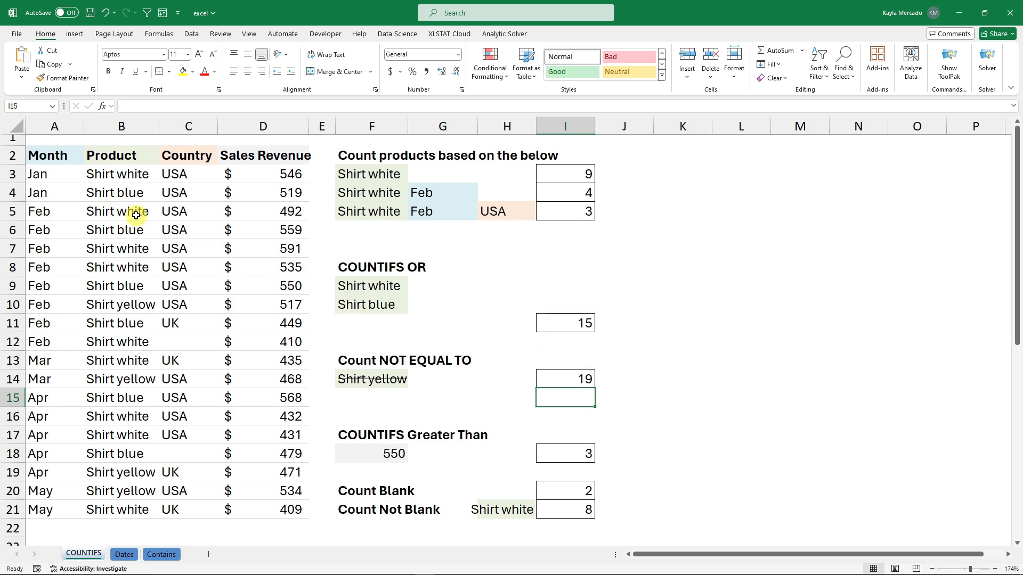
pyautogui.click(572, 375)
pyautogui.doubleClick(572, 375)
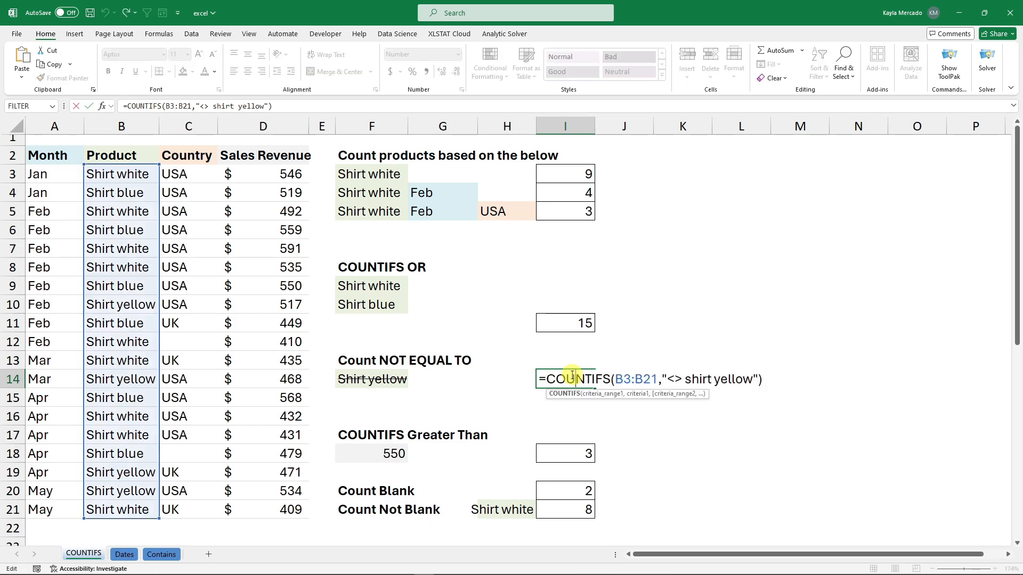
pyautogui.moveTo(546, 379); pyautogui.dragTo(766, 382)
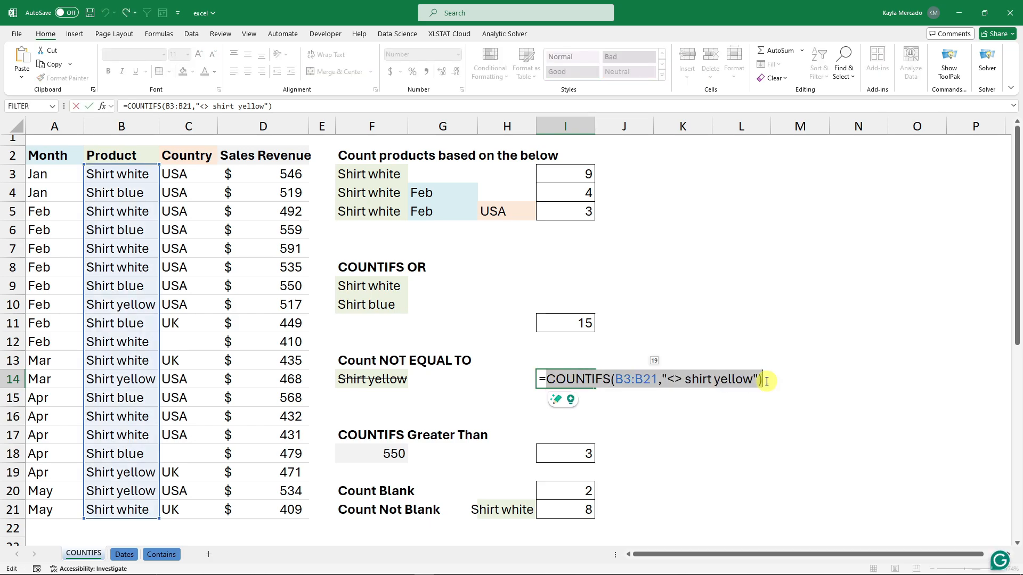
pyautogui.press('BackSpace')
pyautogui.write('Countifs')
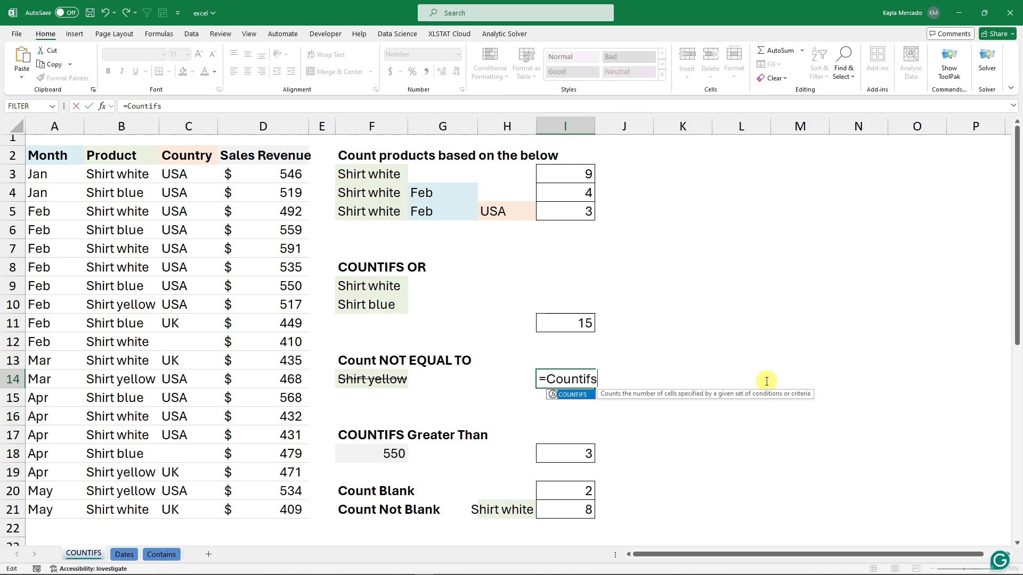
pyautogui.hotkey('ctrl', 'a')
pyautogui.press('Escape')
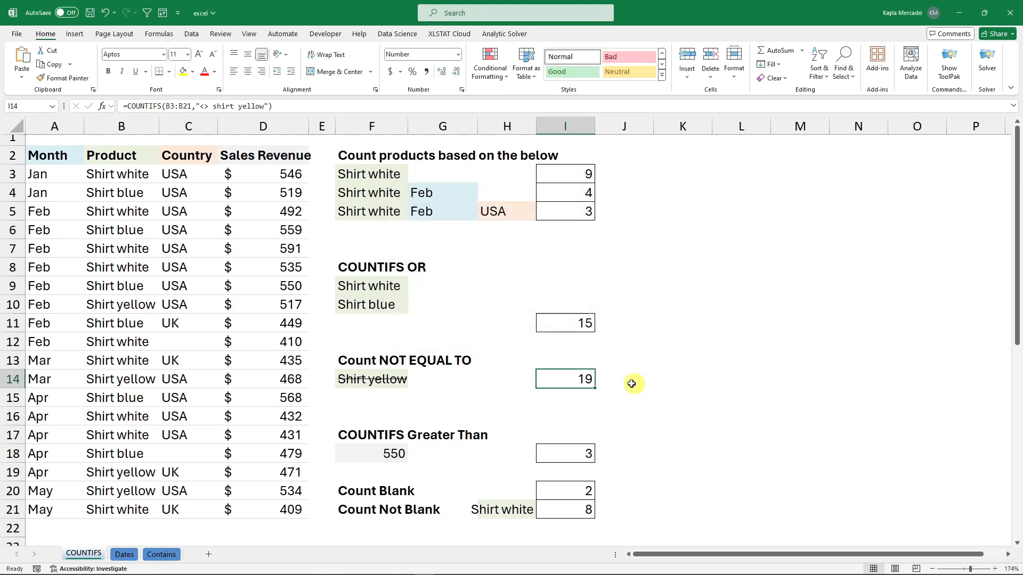
pyautogui.doubleClick(571, 379)
pyautogui.moveTo(549, 379); pyautogui.dragTo(768, 379)
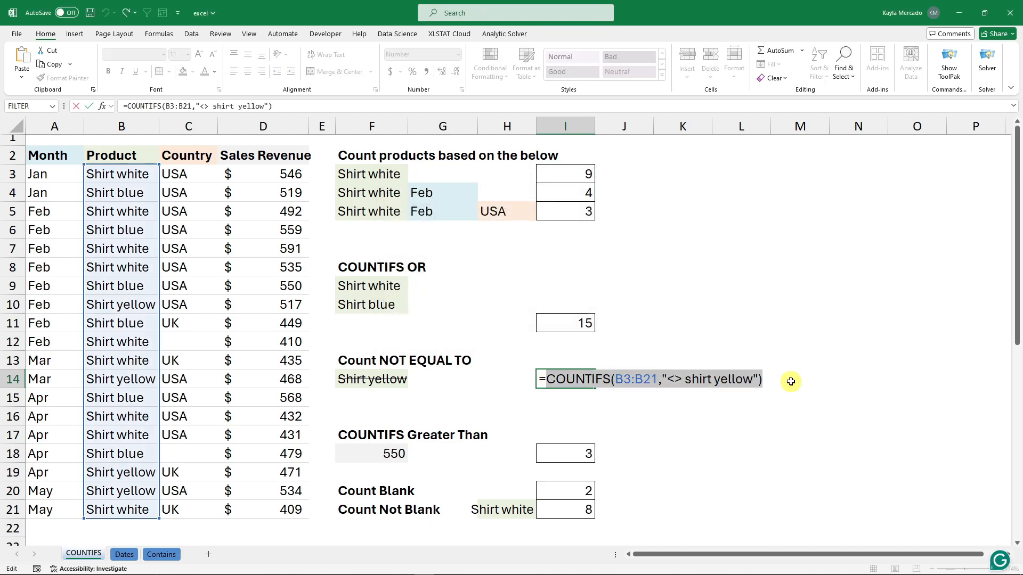
pyautogui.press('BackSpace')
pyautogui.hotkey('ctrl', 'z')
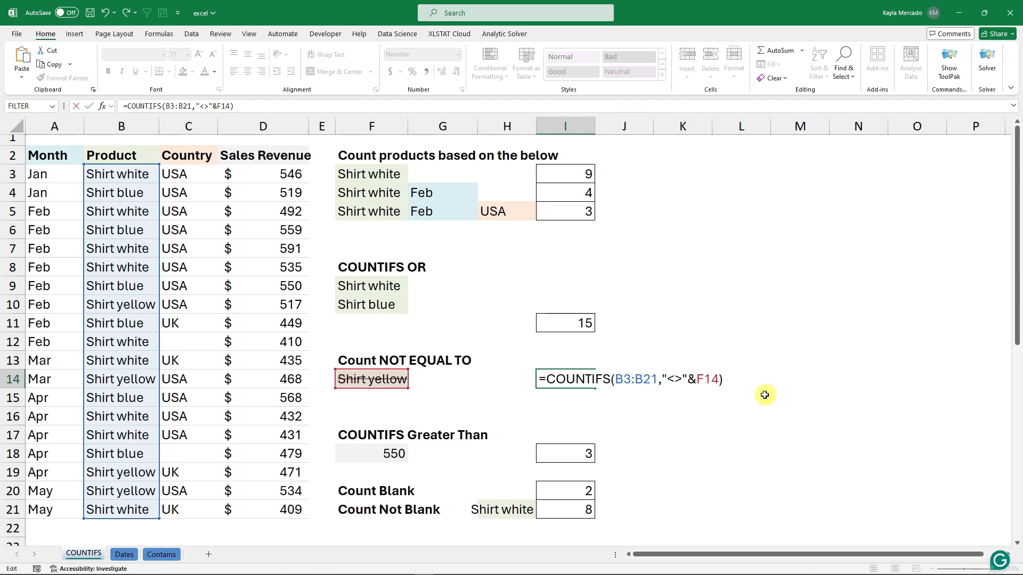
pyautogui.doubleClick(690, 379)
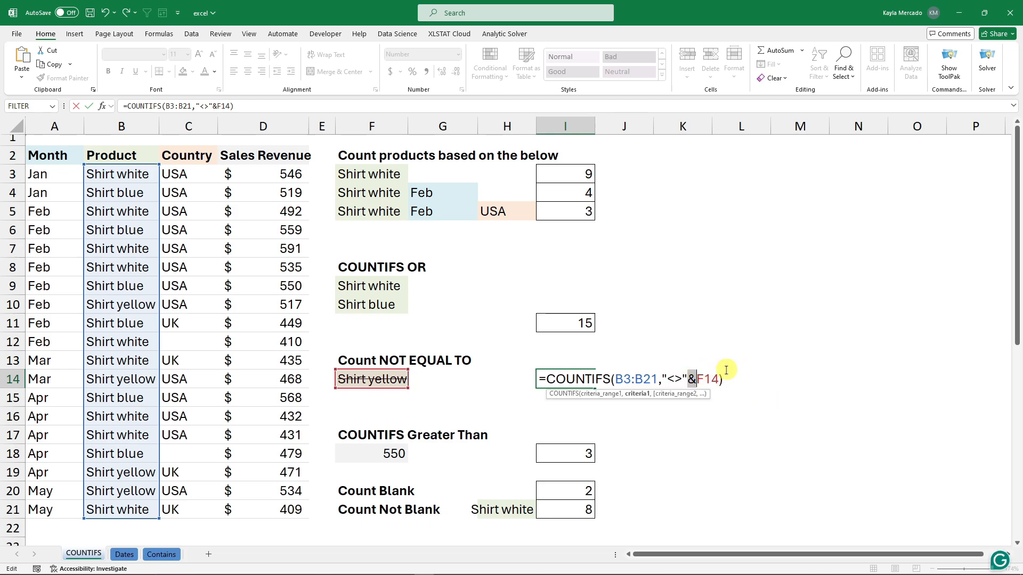
pyautogui.press('Escape')
# - Remove the shirt yellow text from the criterion in I14, keeping only the quoted "<>" operator
pyautogui.doubleClick(581, 377)
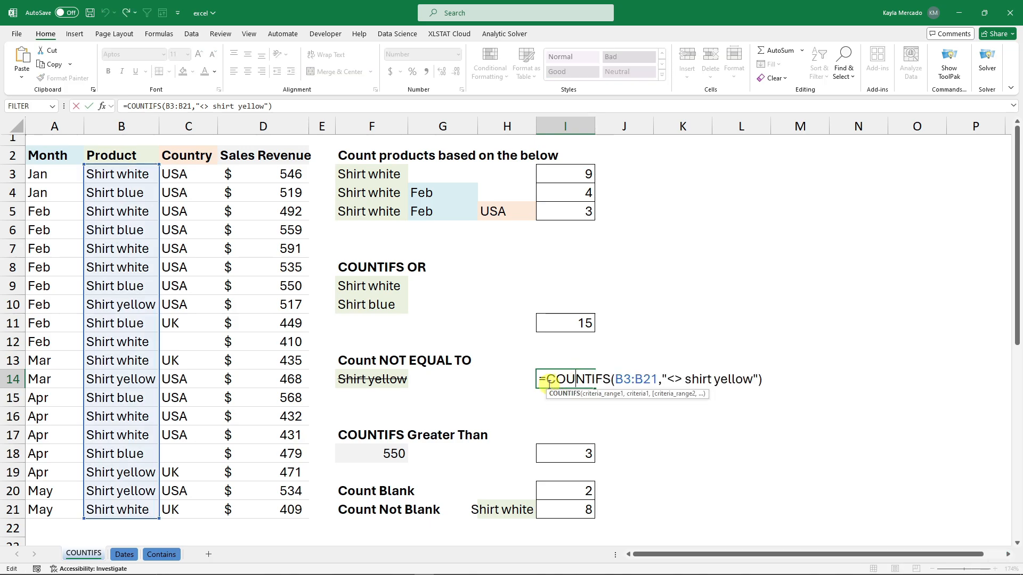
pyautogui.moveTo(545, 378); pyautogui.dragTo(664, 378)
pyautogui.click(679, 380)
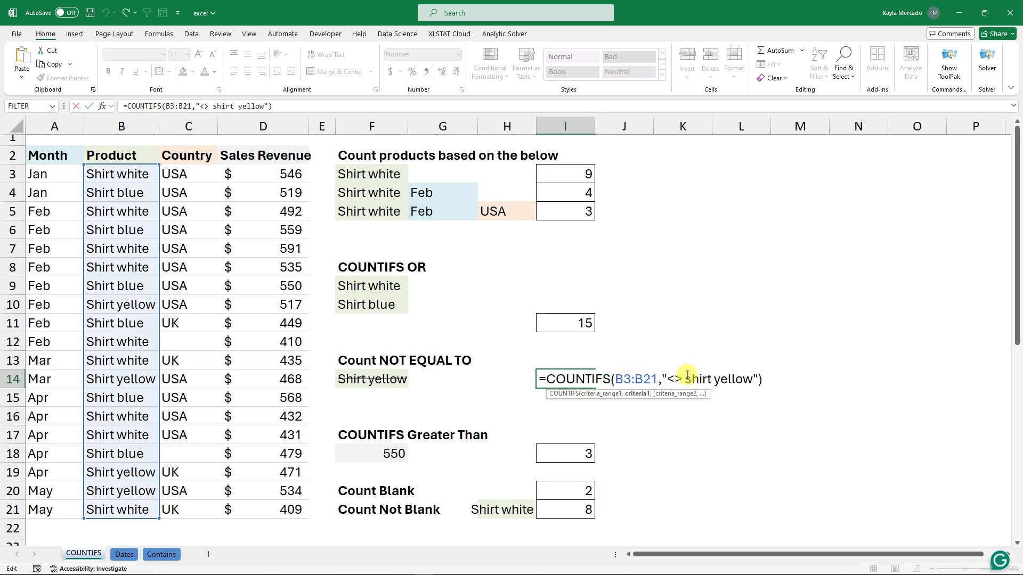
pyautogui.click(752, 380)
pyautogui.press('BackSpace')
pyautogui.press('BackSpace')
pyautogui.press('BackSpace')
pyautogui.press('BackSpace')
pyautogui.press('BackSpace')
pyautogui.press('BackSpace')
pyautogui.press('BackSpace')
pyautogui.press('BackSpace')
pyautogui.press('BackSpace')
pyautogui.press('BackSpace')
pyautogui.press('BackSpace')
pyautogui.press('BackSpace')
pyautogui.press('BackSpace')
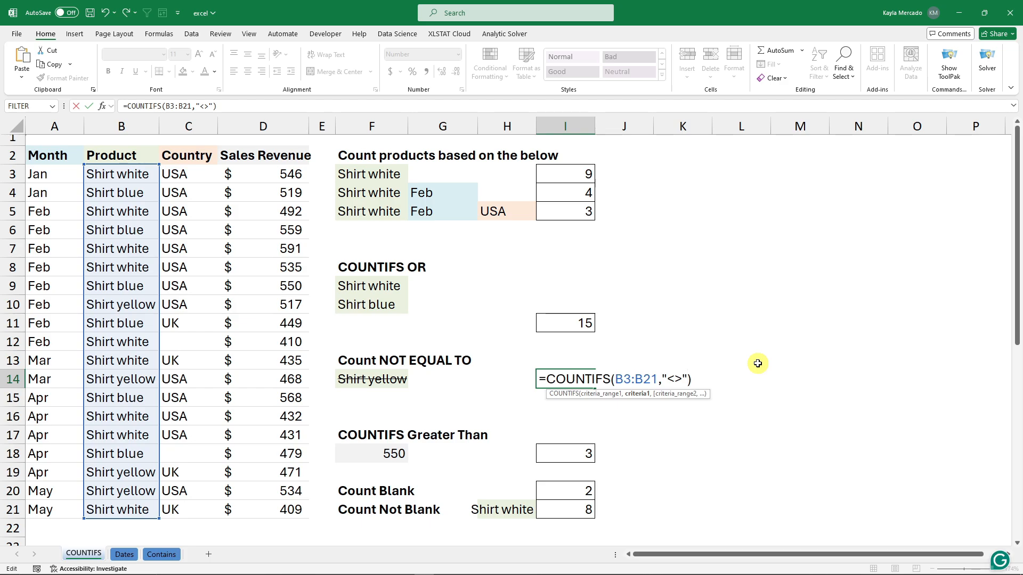
# - Join the "<>" operator in I14 to cell F14 with an ampersand and confirm the formula
pyautogui.write('&')
pyautogui.click(394, 380)
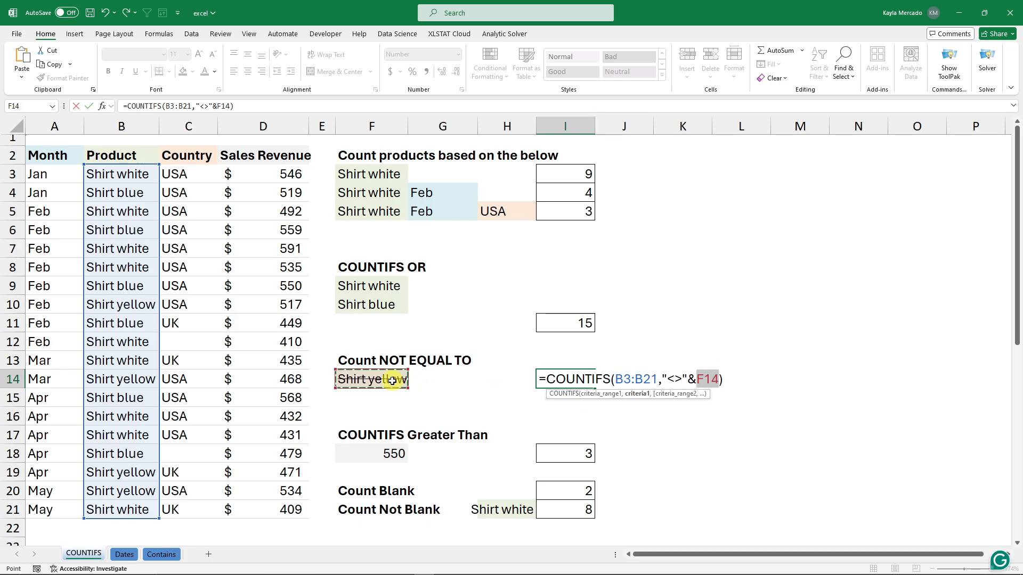
pyautogui.write(')')
pyautogui.press('Return')
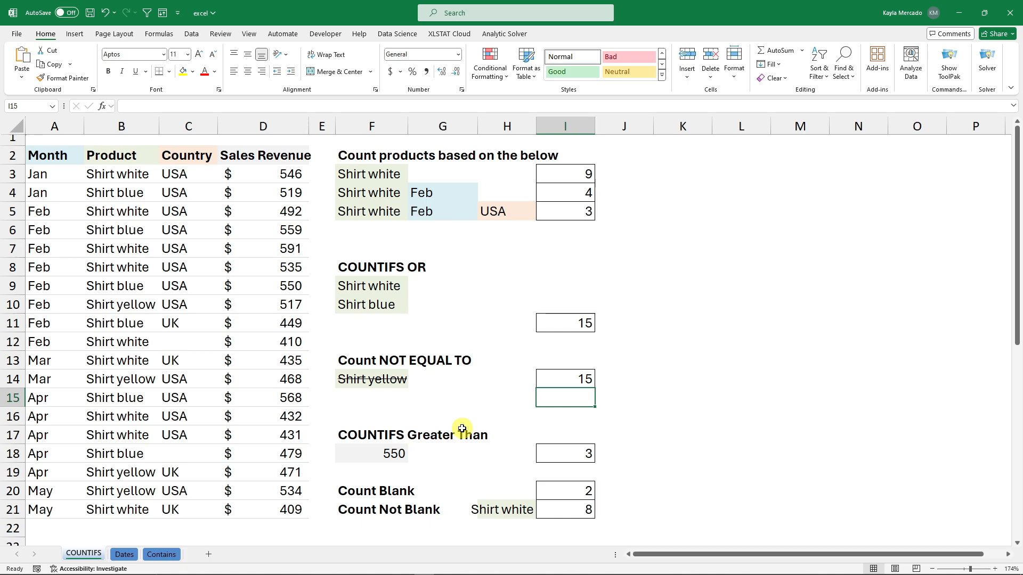
# - Change the criterion in I14 from the F14 reference to the text "<>shirt blue" and confirm the formula
pyautogui.doubleClick(555, 382)
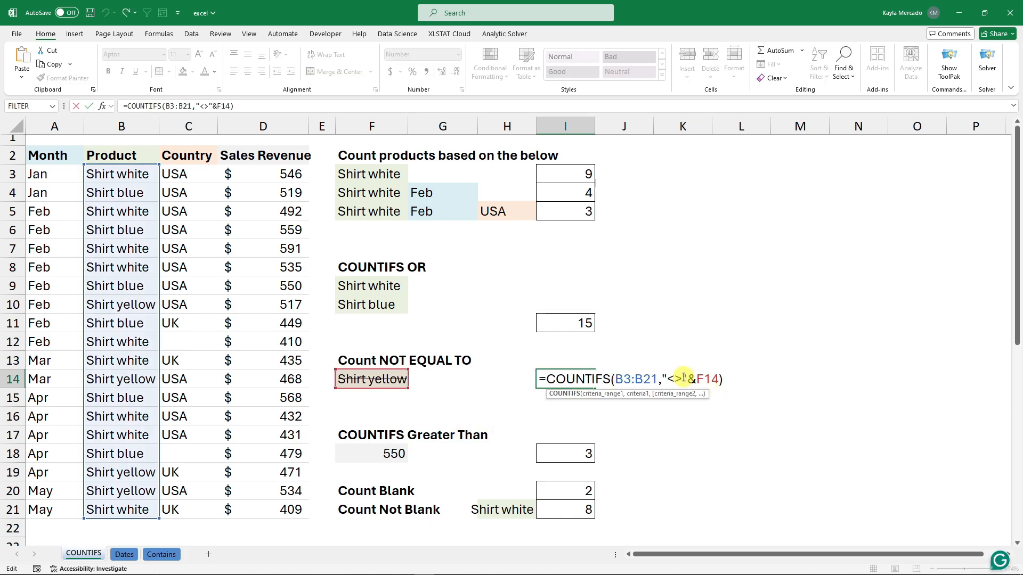
pyautogui.moveTo(688, 379); pyautogui.dragTo(719, 380)
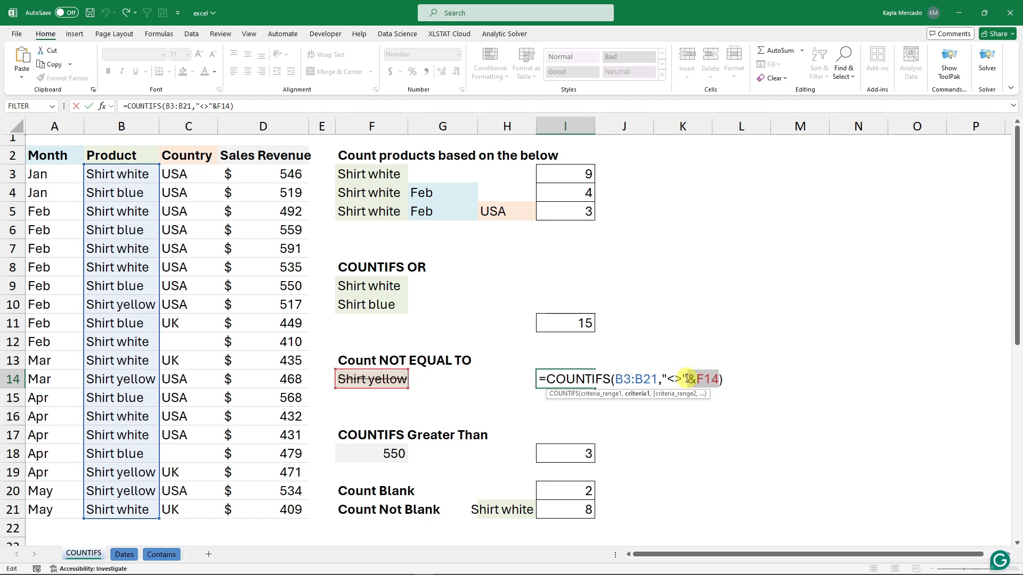
pyautogui.press('BackSpace')
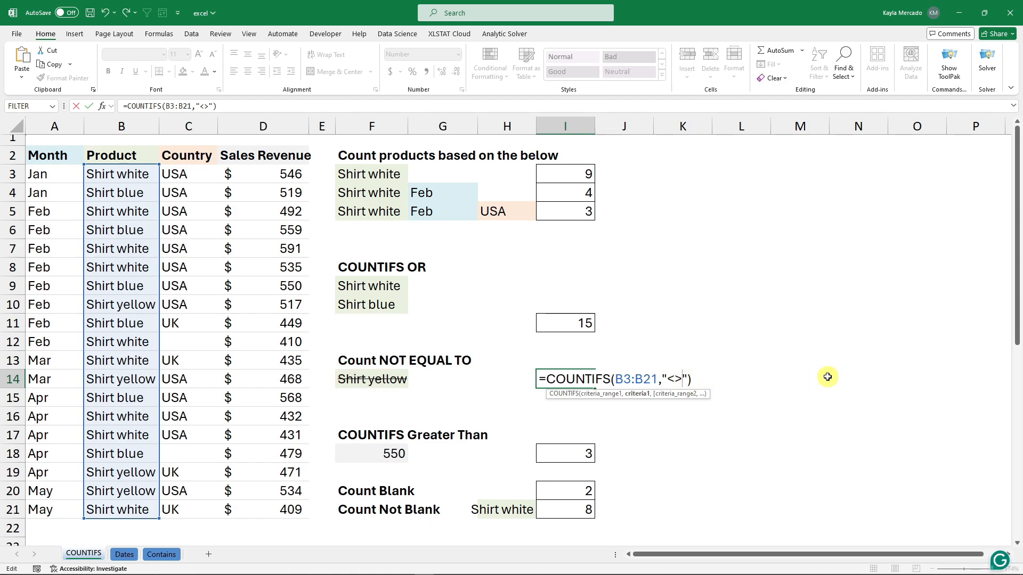
pyautogui.write('shirt blue')
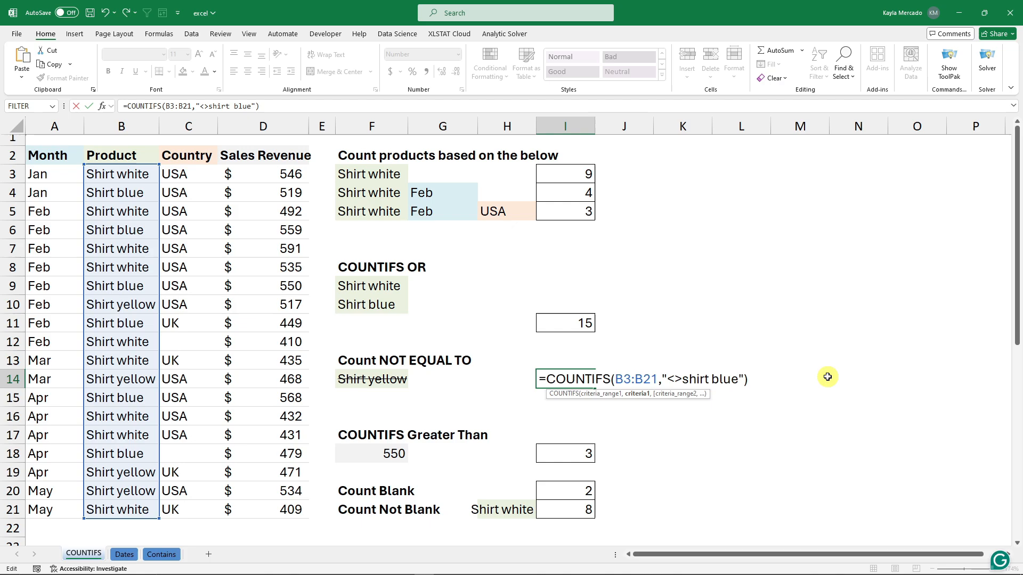
pyautogui.press('Return')
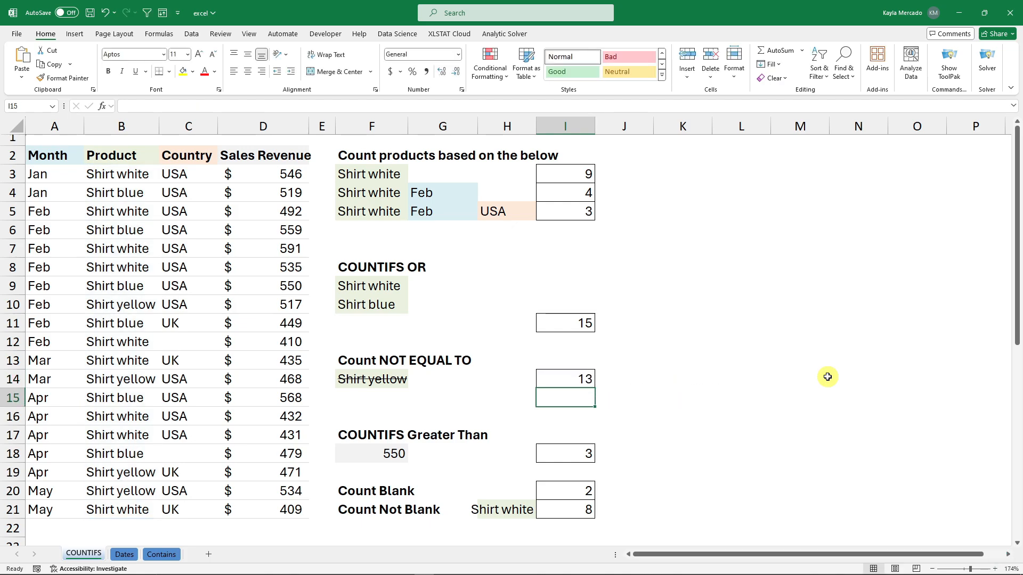
pyautogui.click(589, 380)
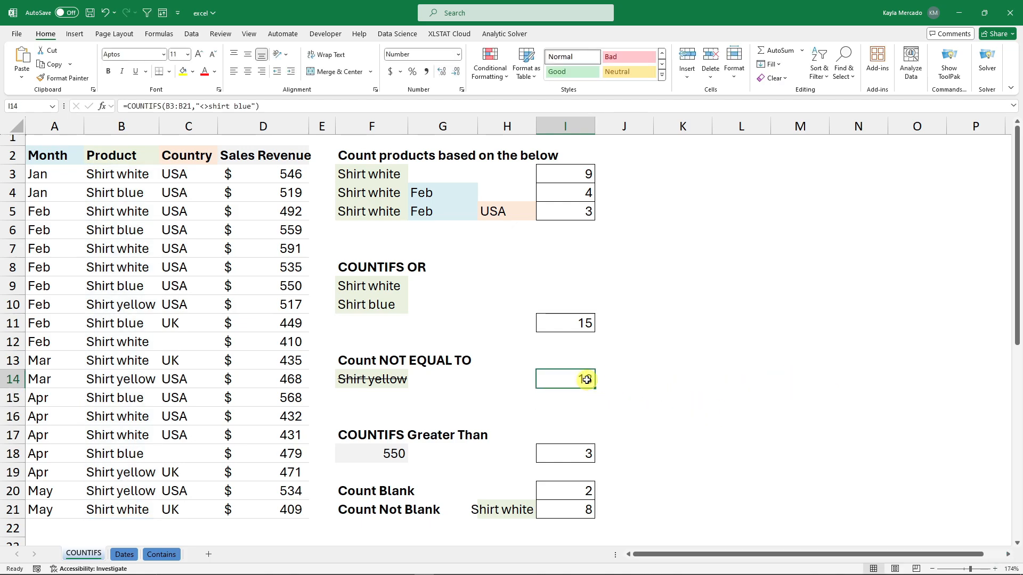
pyautogui.doubleClick(586, 380)
pyautogui.click(673, 378)
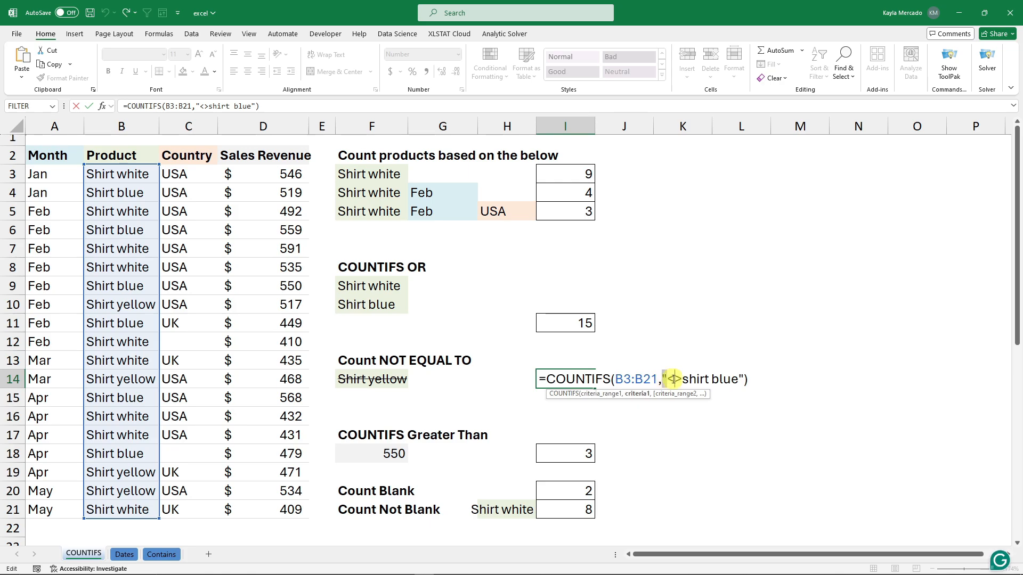
pyautogui.click(715, 339)
pyautogui.press('Escape')
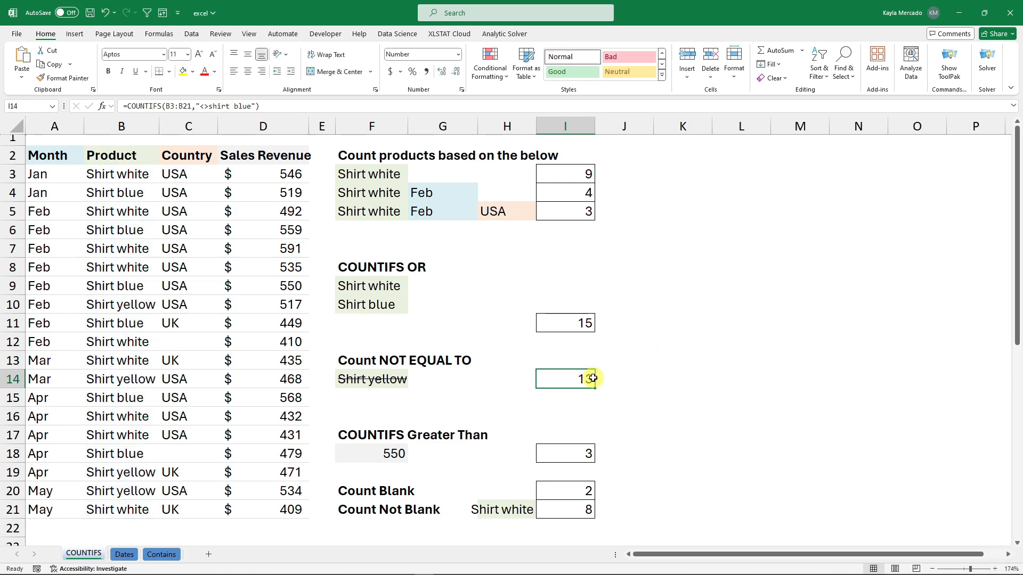
# - Change the criterion in the I14 formula to "<>shirt white" and confirm the formula
pyautogui.moveTo(105, 193); pyautogui.dragTo(120, 394)
pyautogui.doubleClick(578, 377)
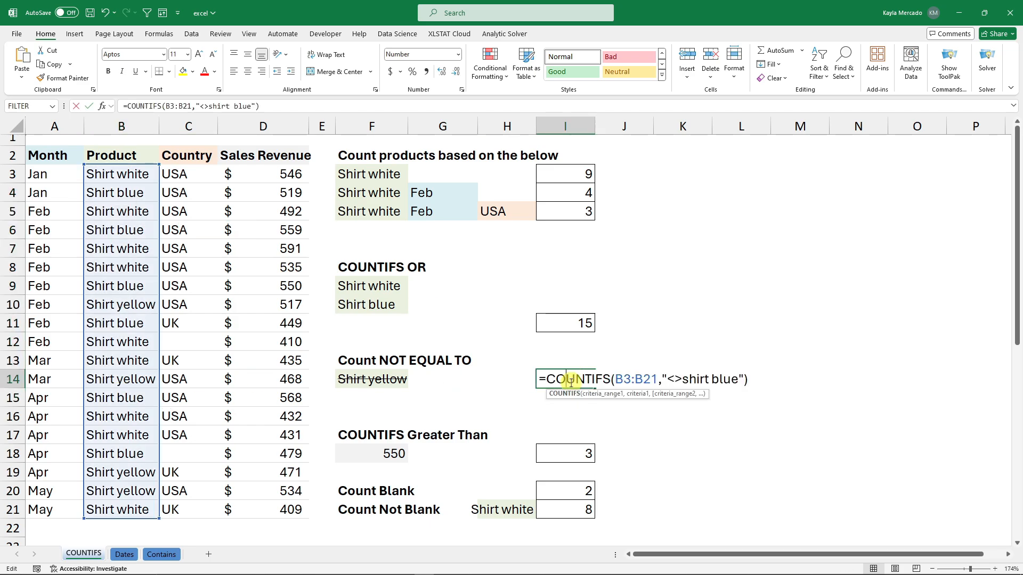
pyautogui.moveTo(740, 382); pyautogui.dragTo(714, 382)
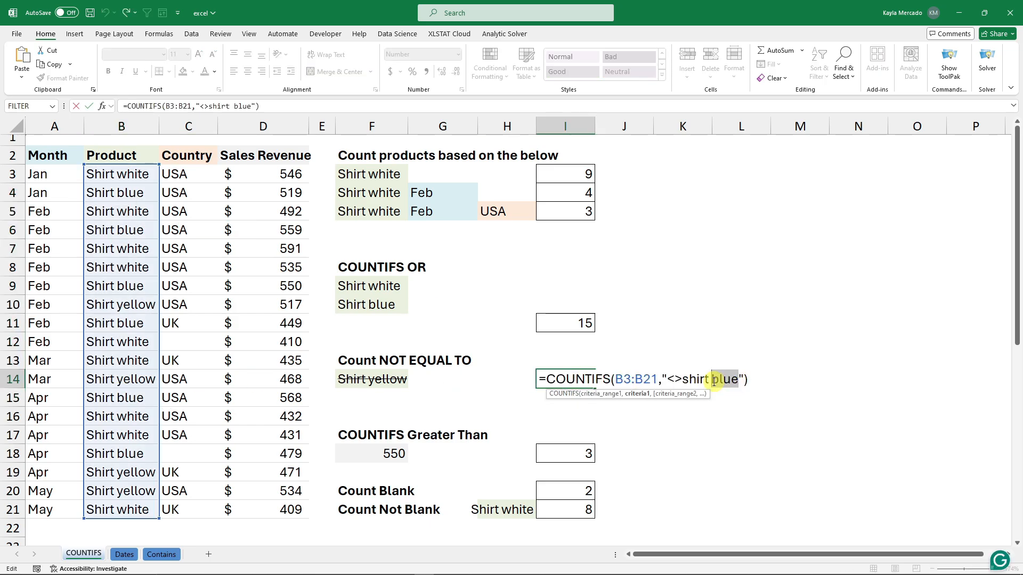
pyautogui.write('white')
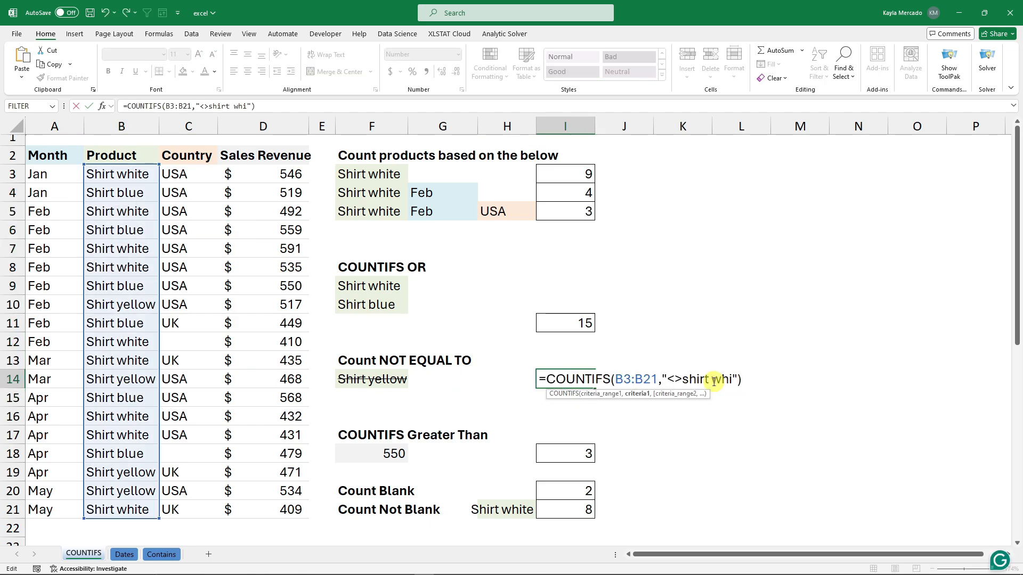
pyautogui.press('Return')
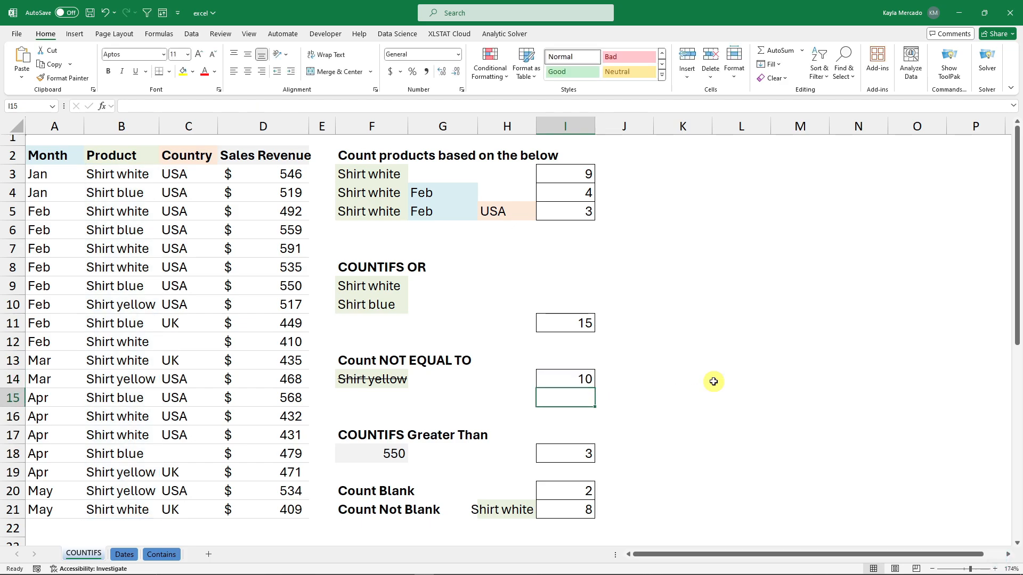
# - Review the COUNTIFS Greater Than example and clear its existing formula from I18
pyautogui.press('Down')
pyautogui.press('Down')
pyautogui.press('Down')
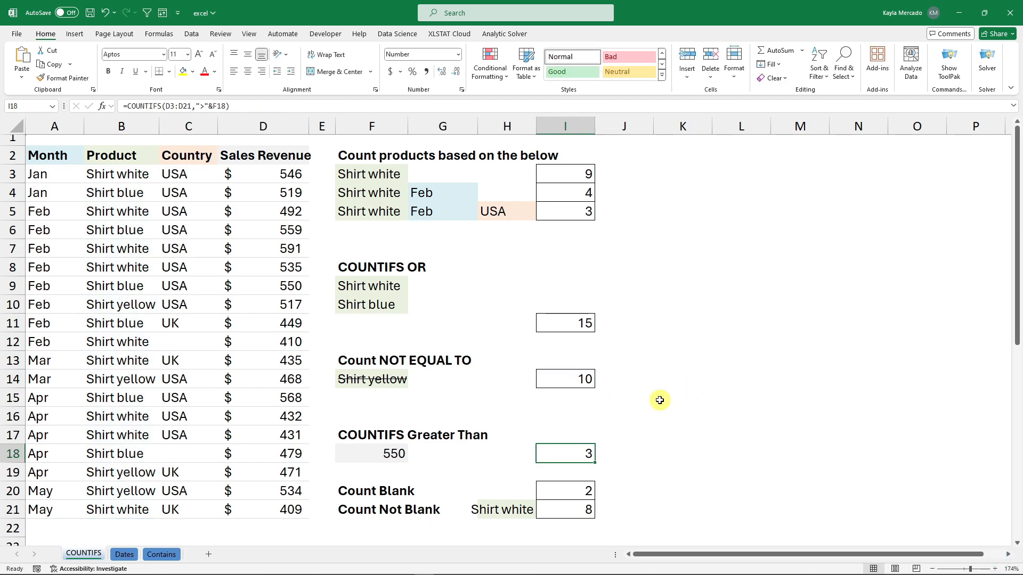
pyautogui.click(355, 434)
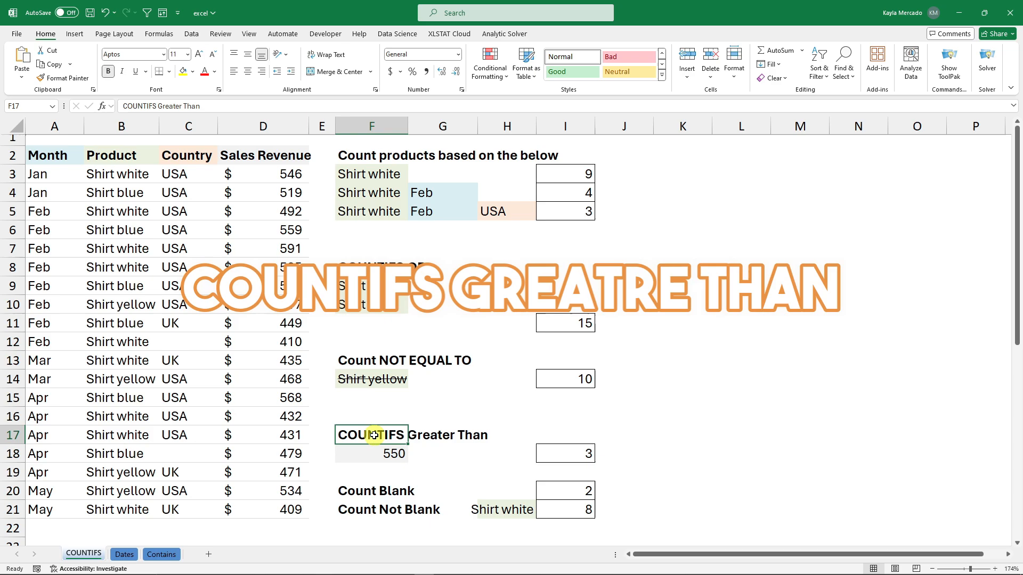
pyautogui.moveTo(374, 436); pyautogui.dragTo(462, 428)
pyautogui.click(471, 413)
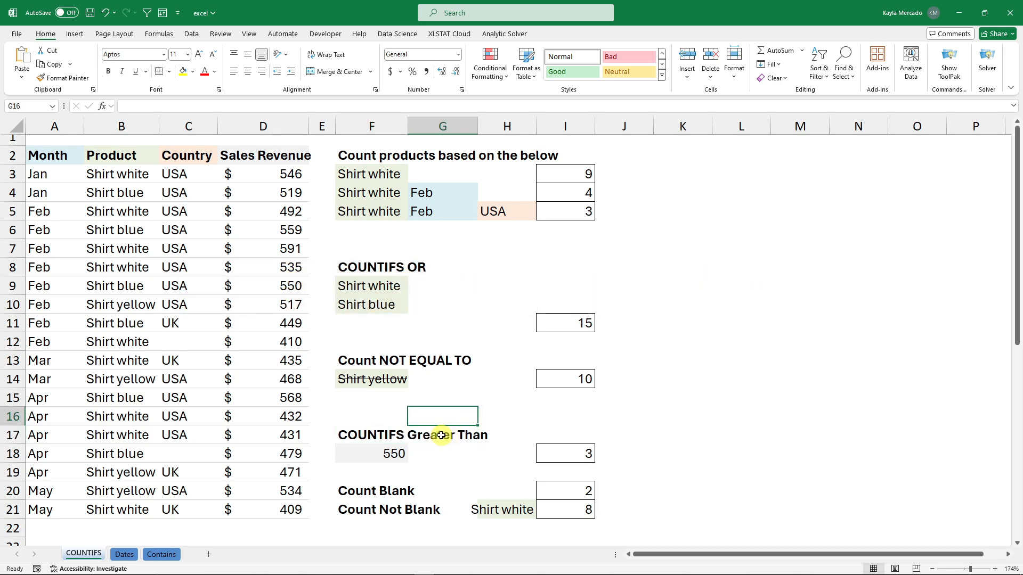
pyautogui.click(394, 456)
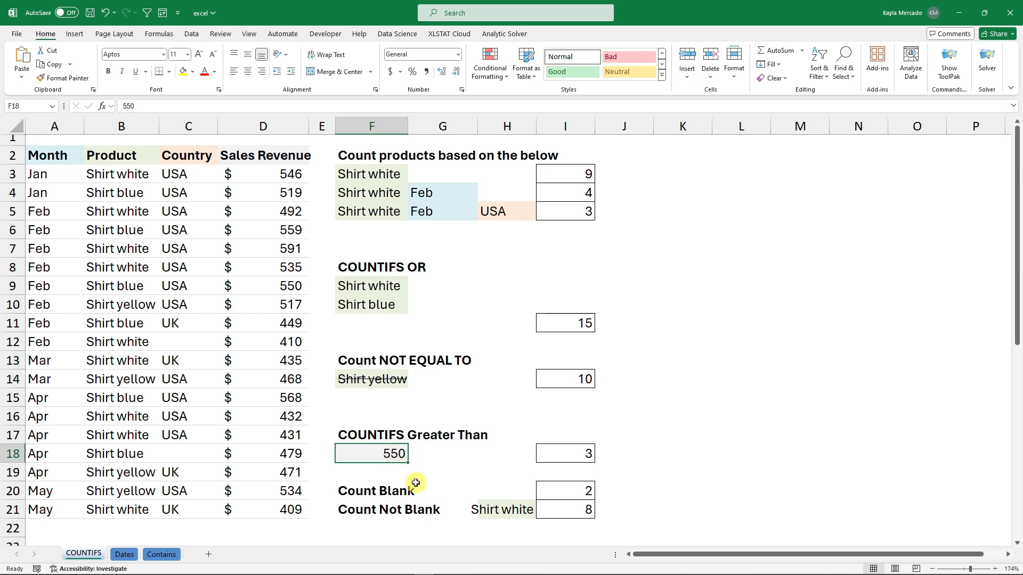
pyautogui.doubleClick(563, 455)
pyautogui.moveTo(548, 455); pyautogui.dragTo(709, 453)
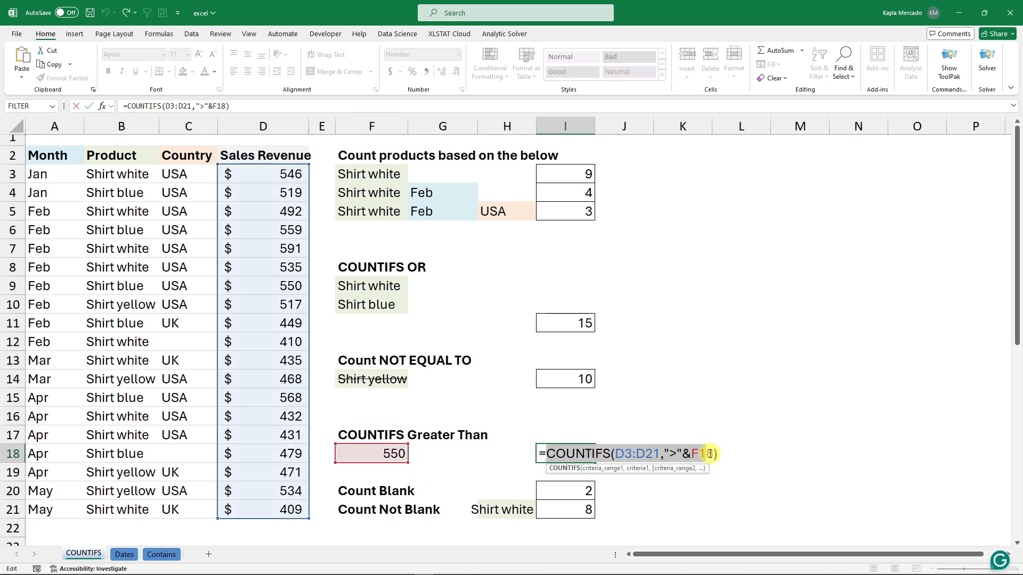
pyautogui.click(708, 453)
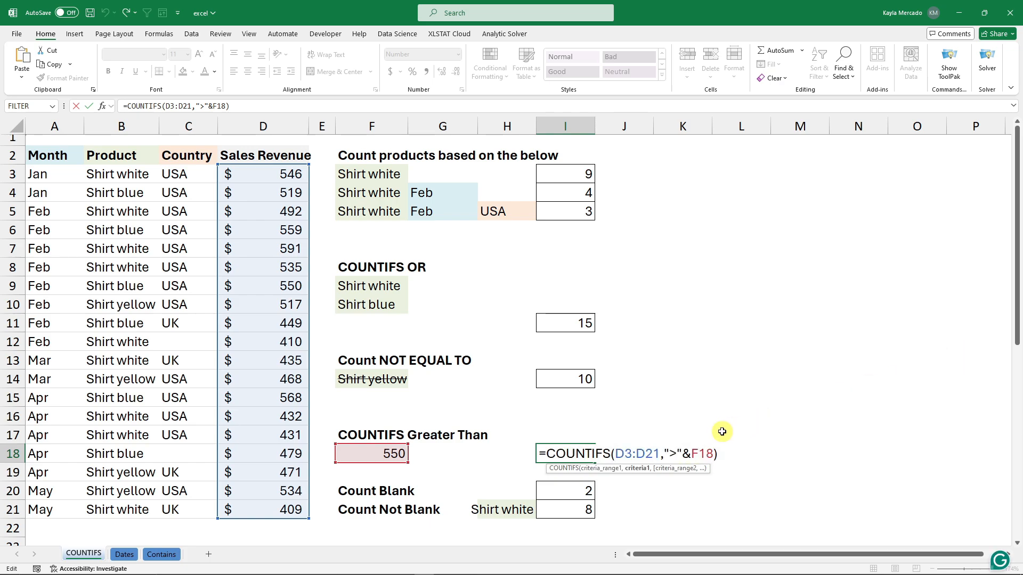
pyautogui.click(707, 410)
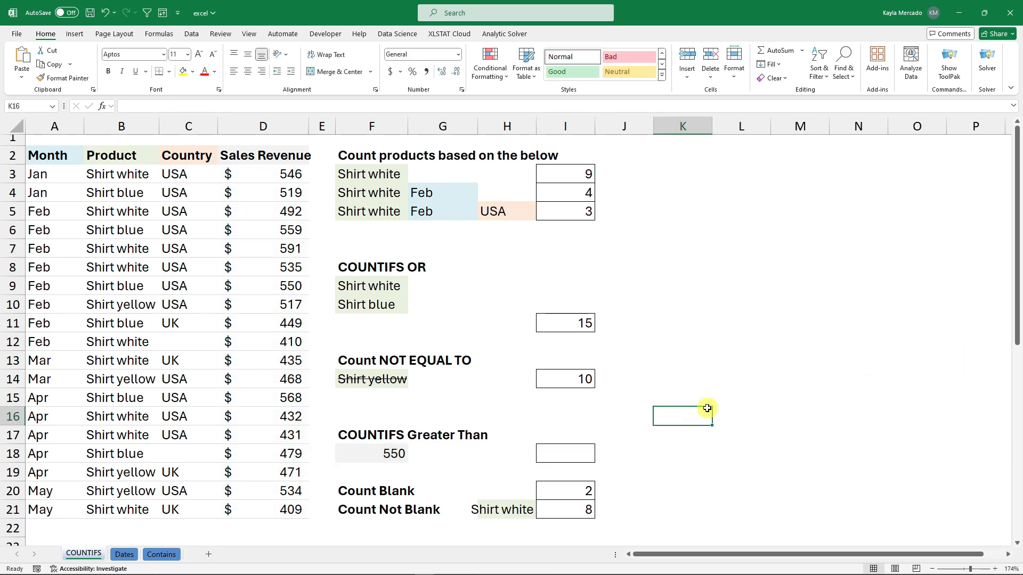
# - Start a COUNTIFS formula in I18 with the sales revenue cells D3:D21 as the first criteria range
pyautogui.doubleClick(582, 452)
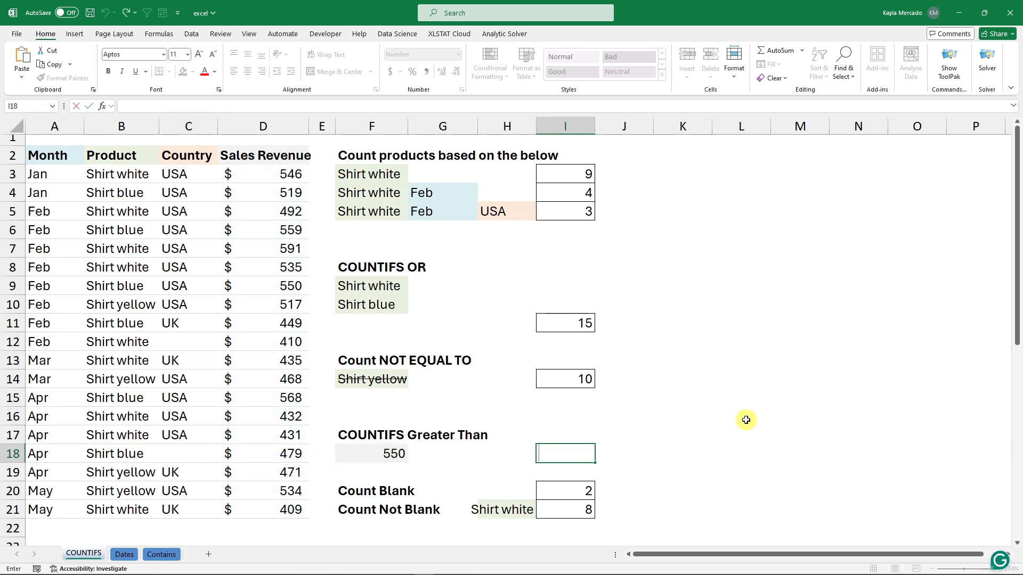
pyautogui.write('=cop')
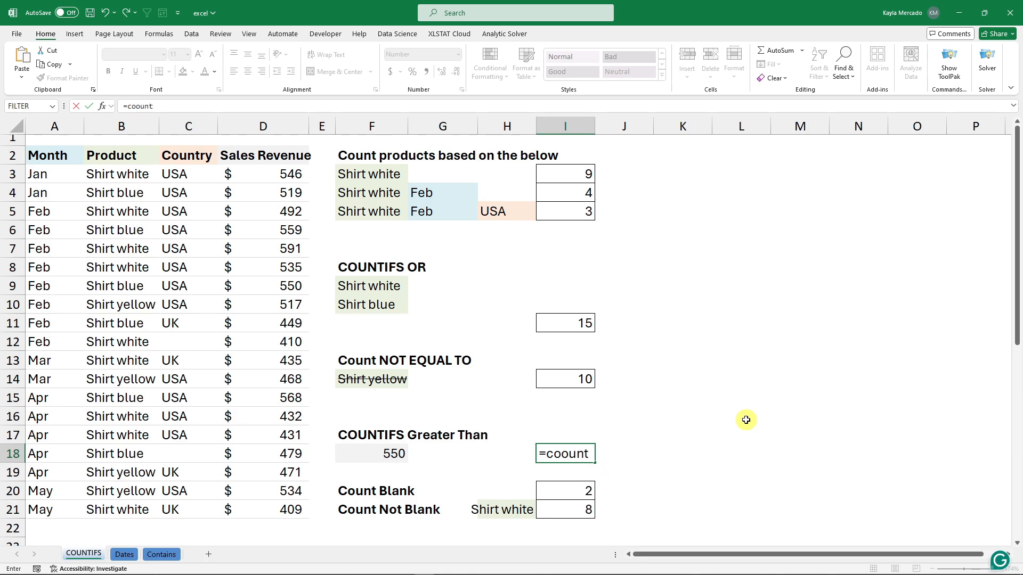
pyautogui.press('BackSpace')
pyautogui.press('BackSpace')
pyautogui.write('unti')
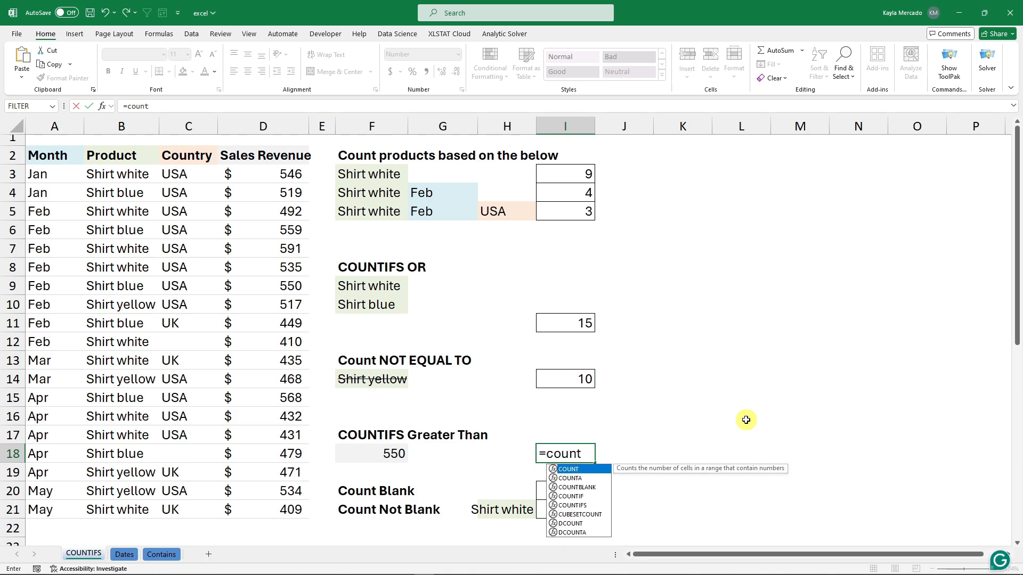
pyautogui.write('ifs')
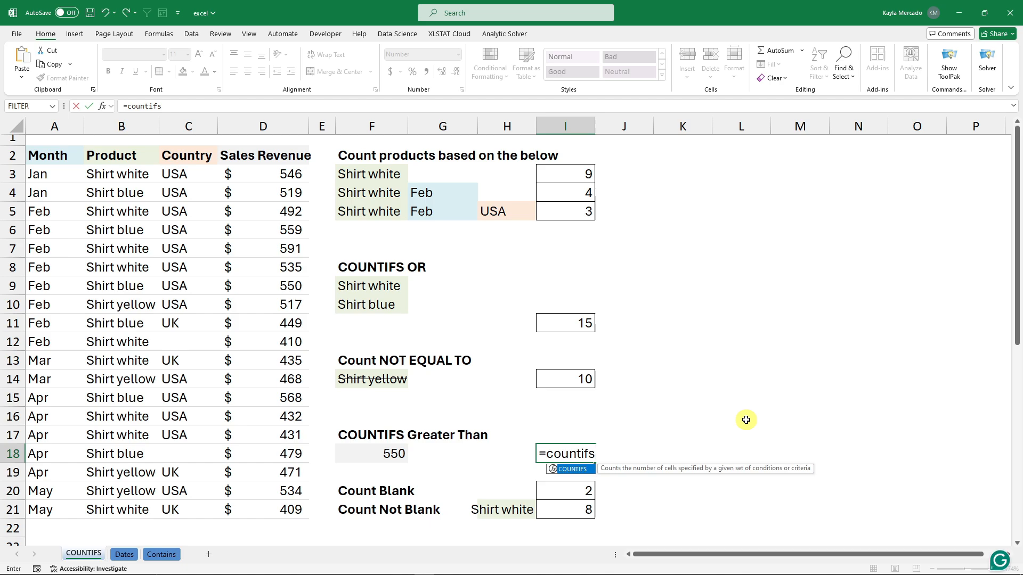
pyautogui.write('(')
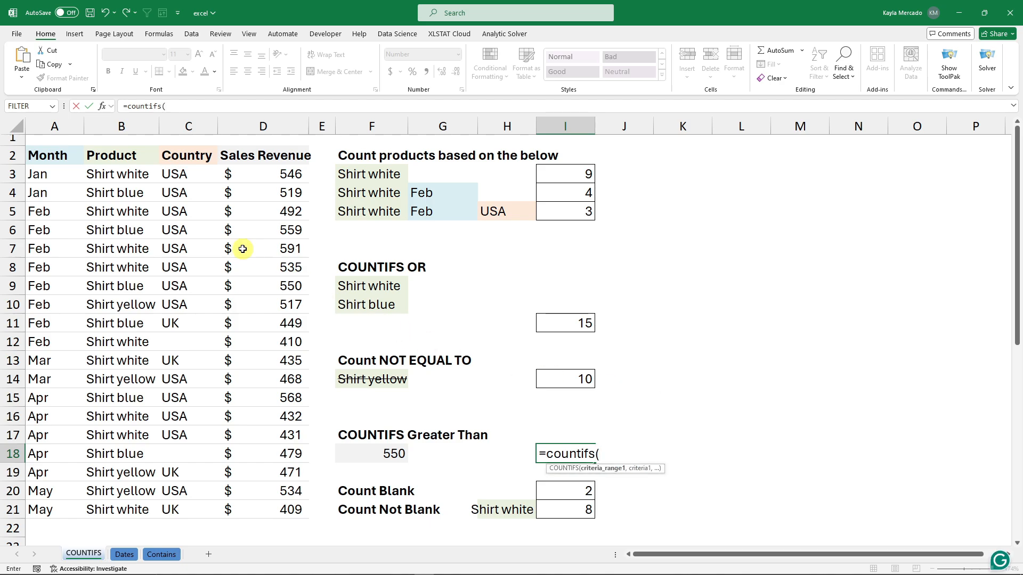
pyautogui.moveTo(275, 173); pyautogui.dragTo(291, 506)
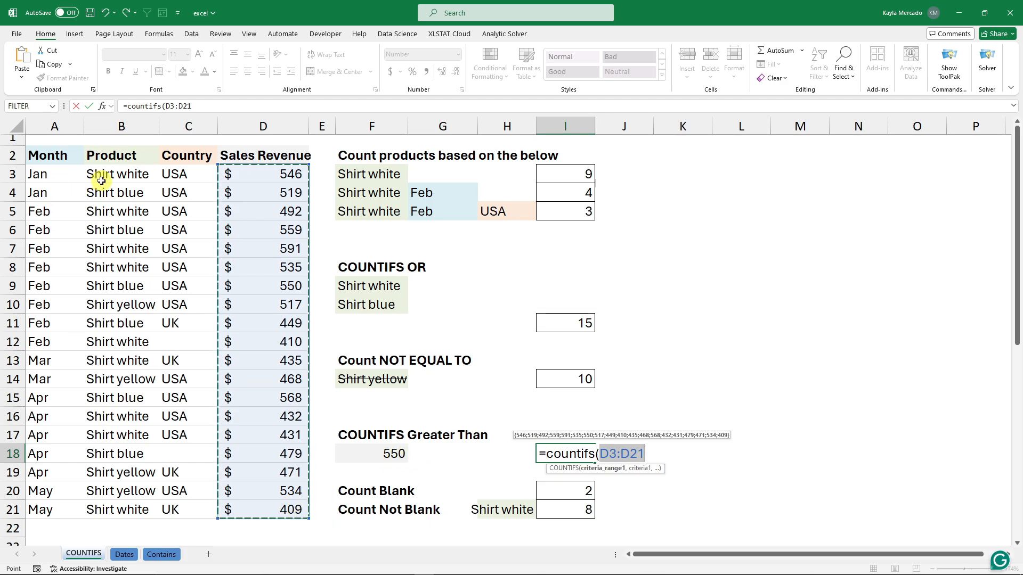
# - Complete the COUNTIFS in I18 with the quoted ">" operator joined to F18 by an ampersand and confirm the formula
pyautogui.write(',>')
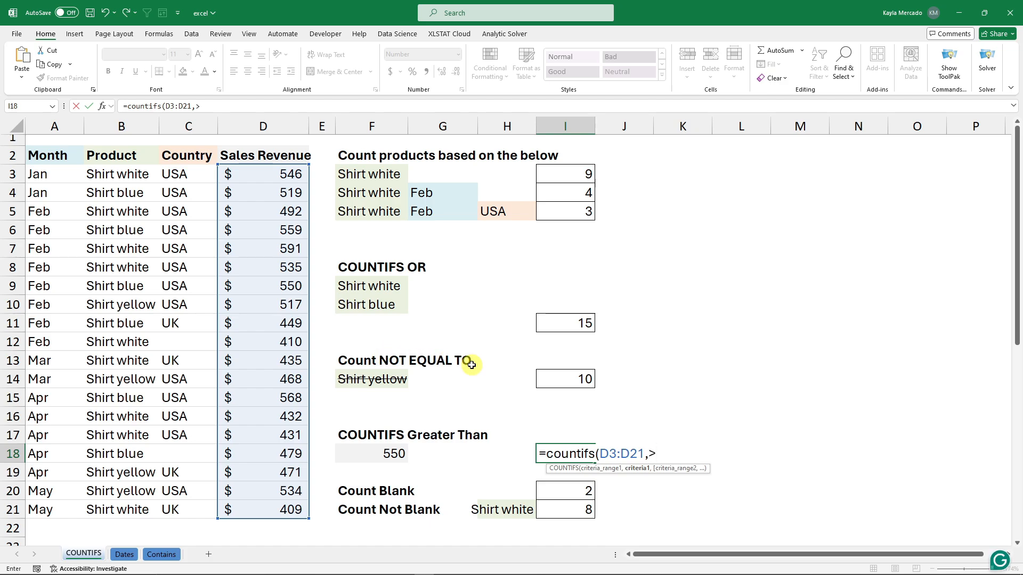
pyautogui.click(660, 453)
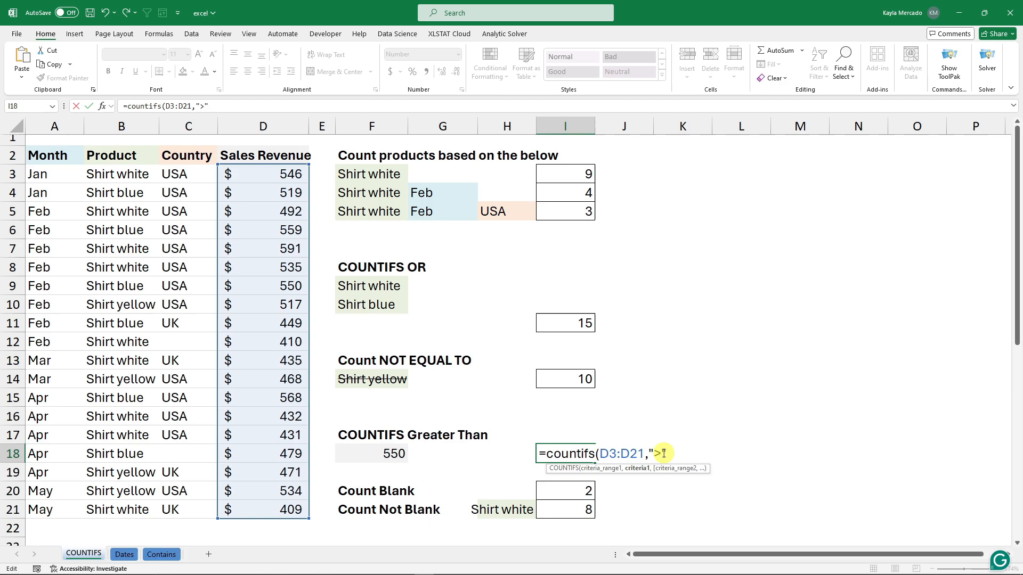
pyautogui.write('&')
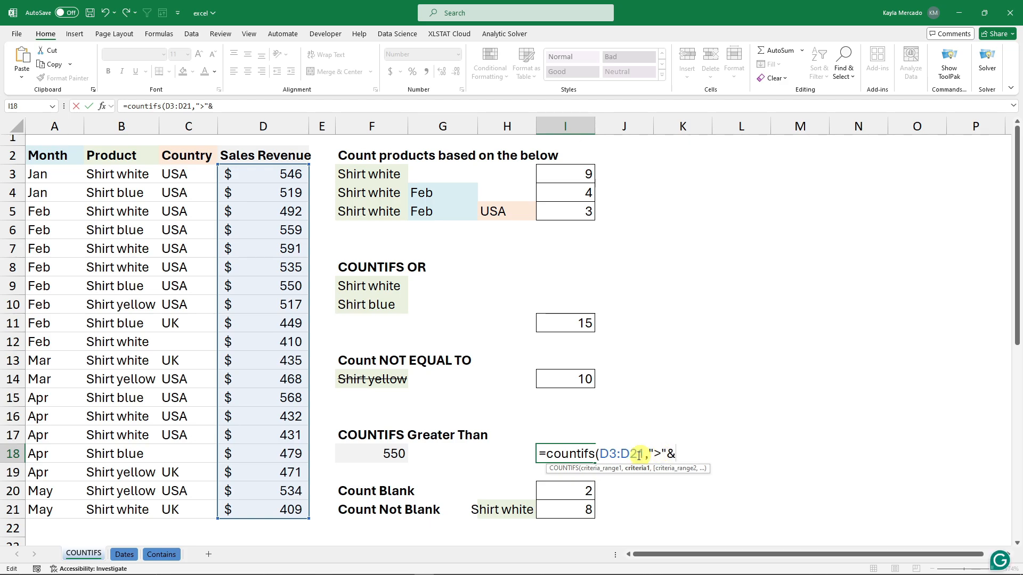
pyautogui.click(394, 455)
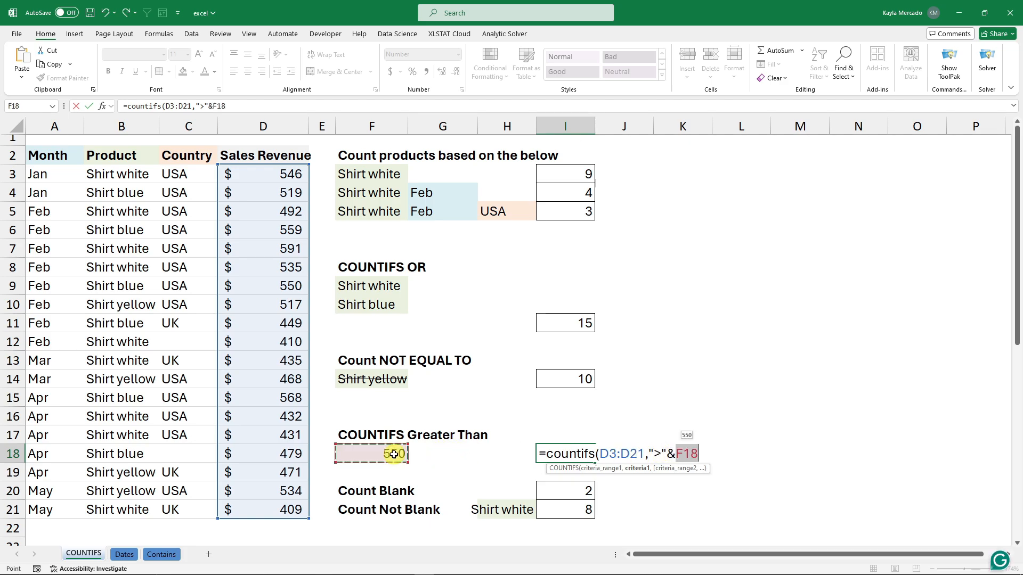
pyautogui.write(')')
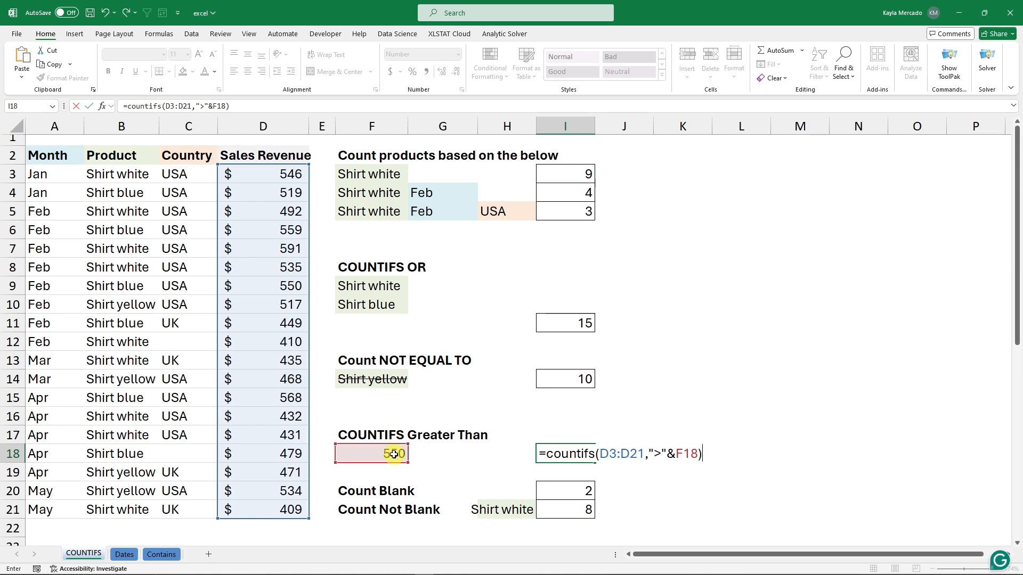
pyautogui.press('Return')
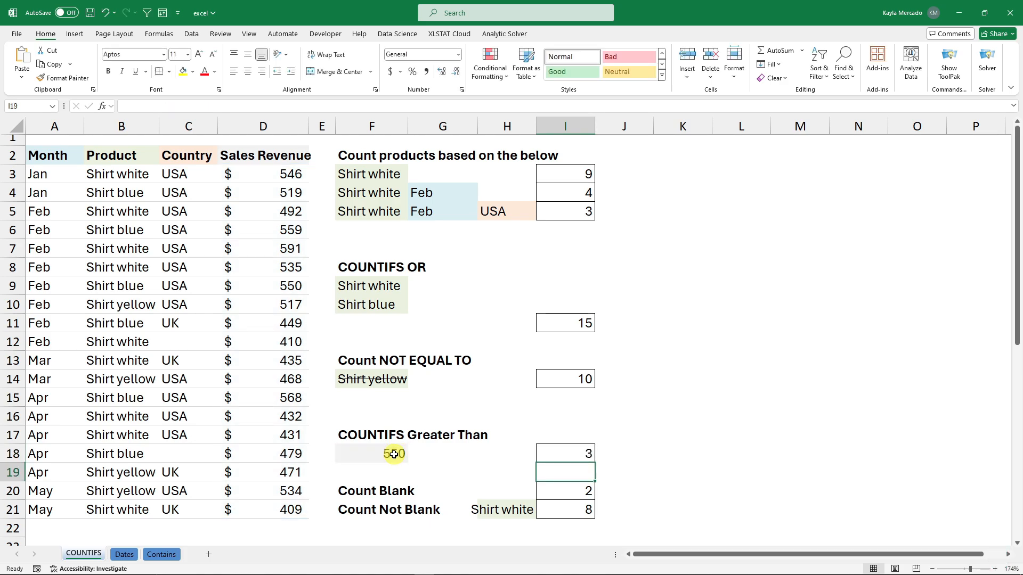
# - Set the greater-than threshold in F18 to 520 and check the count in I18
pyautogui.click(583, 456)
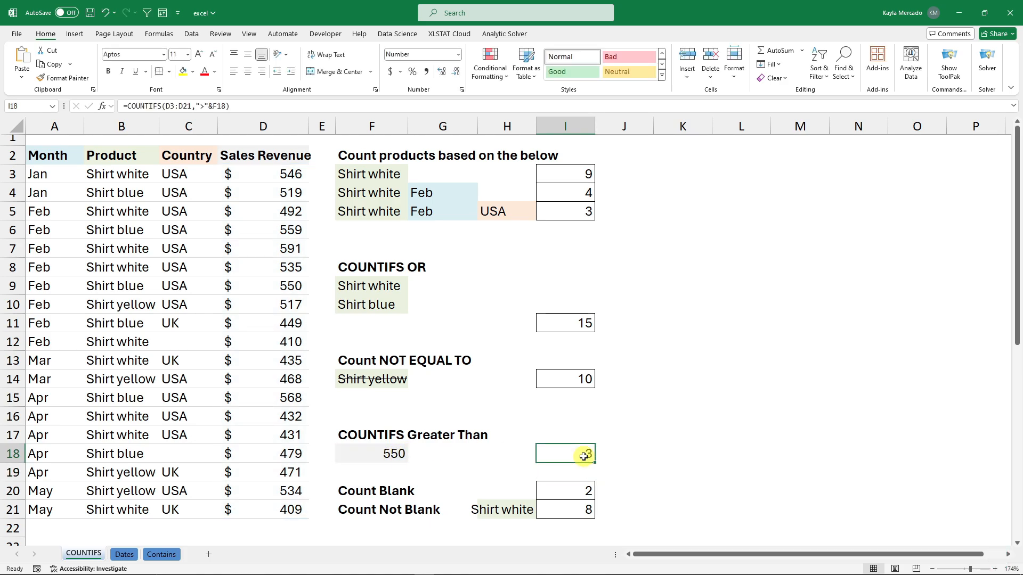
pyautogui.click(397, 453)
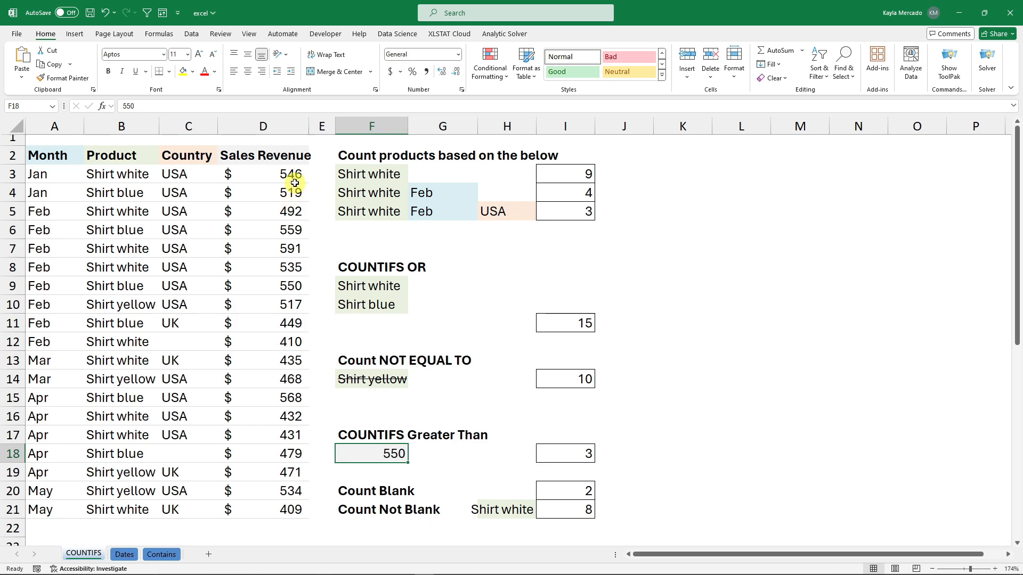
pyautogui.doubleClick(394, 454)
pyautogui.moveTo(393, 456); pyautogui.dragTo(397, 455)
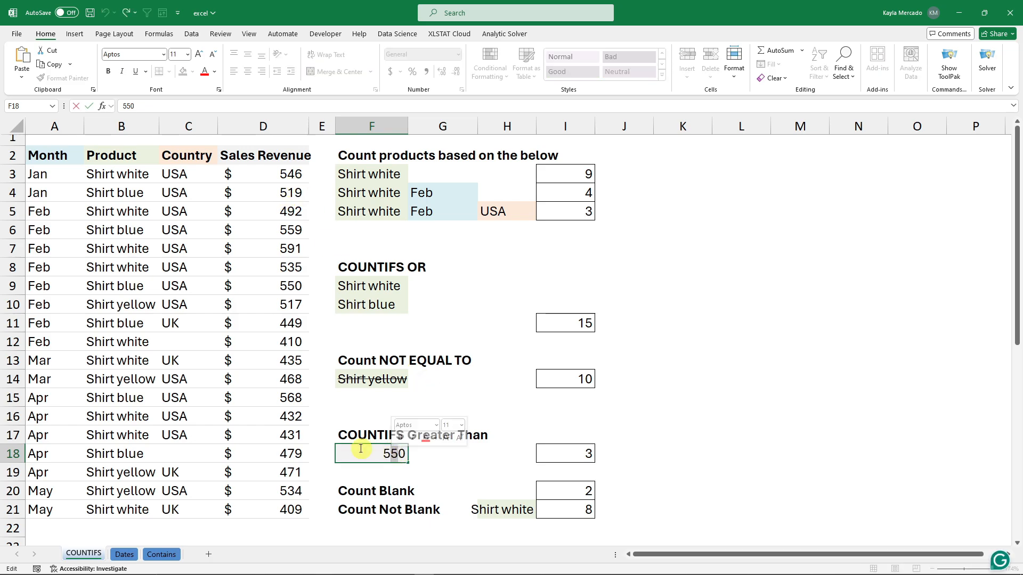
pyautogui.write('2')
pyautogui.press('Return')
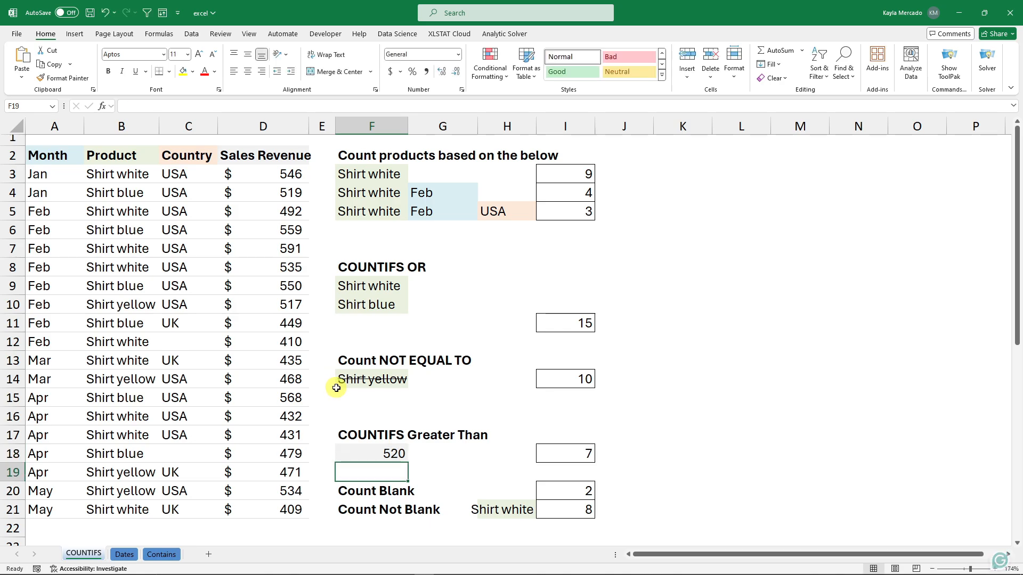
pyautogui.click(592, 453)
# - Set the greater-than threshold in F18 to 300 and select the revenue values D3:D21 to check the count
pyautogui.click(375, 452)
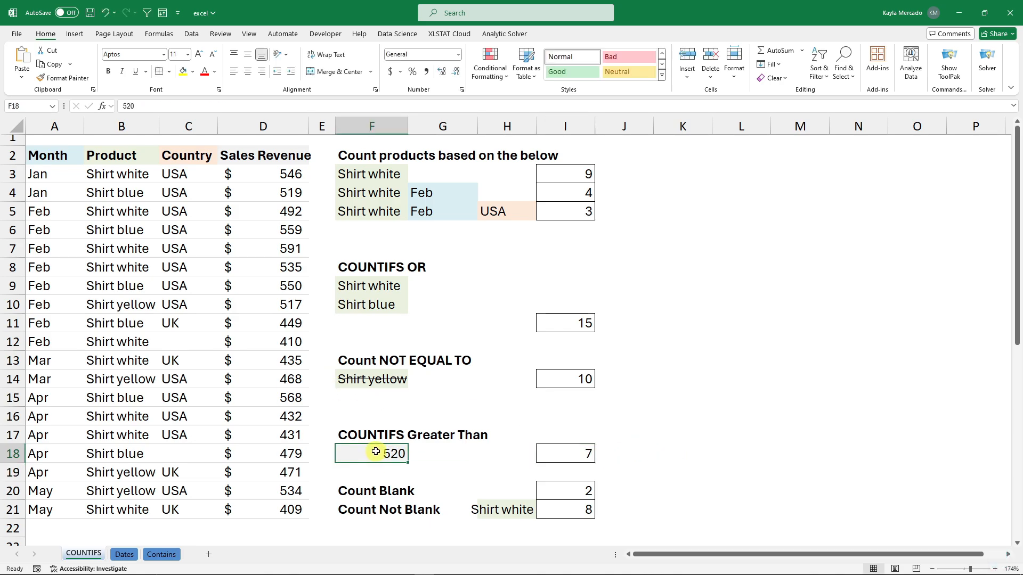
pyautogui.doubleClick(381, 452)
pyautogui.moveTo(381, 452); pyautogui.dragTo(337, 452)
pyautogui.write('3')
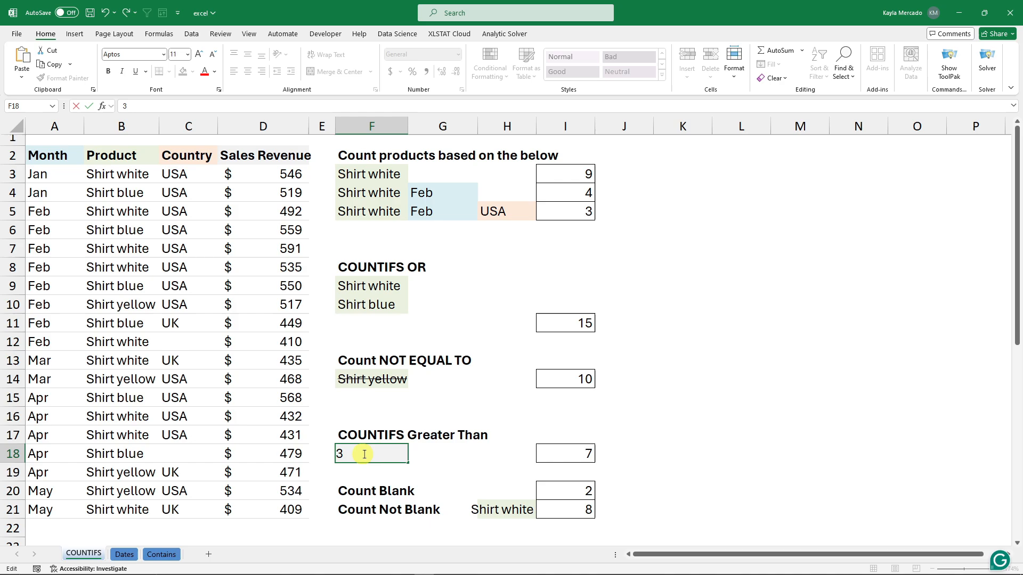
pyautogui.write('00')
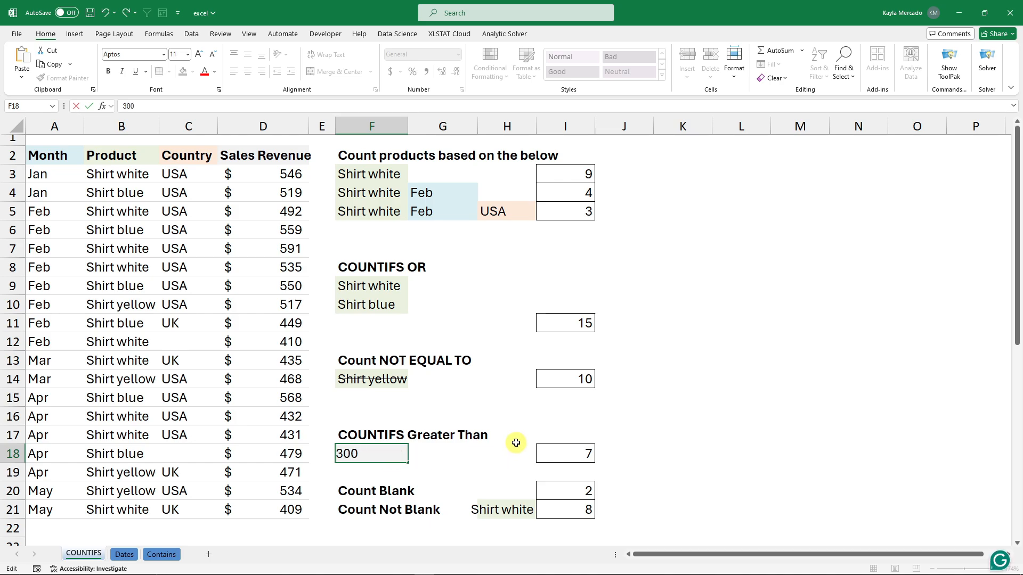
pyautogui.press('Return')
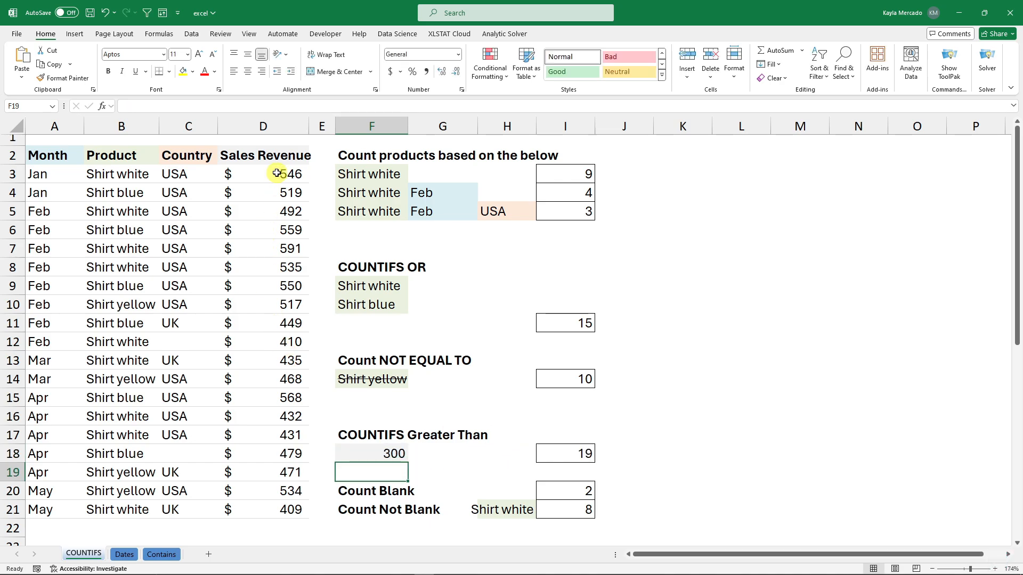
pyautogui.moveTo(276, 173); pyautogui.dragTo(290, 500)
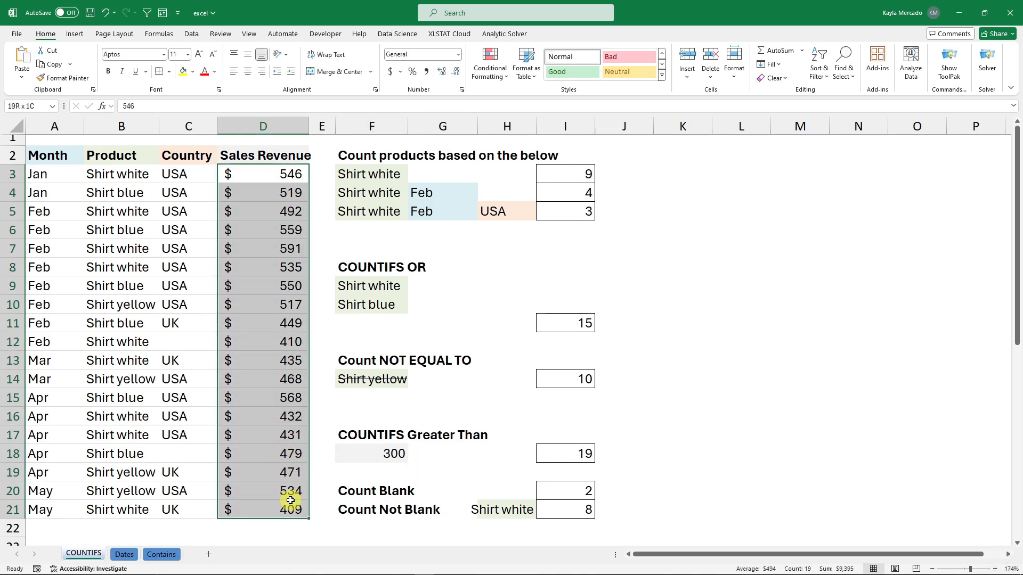
# - Set the greater-than threshold in F18 to 800 and select the revenue values D3:D21 to check the count
pyautogui.doubleClick(400, 453)
pyautogui.moveTo(400, 454); pyautogui.dragTo(336, 453)
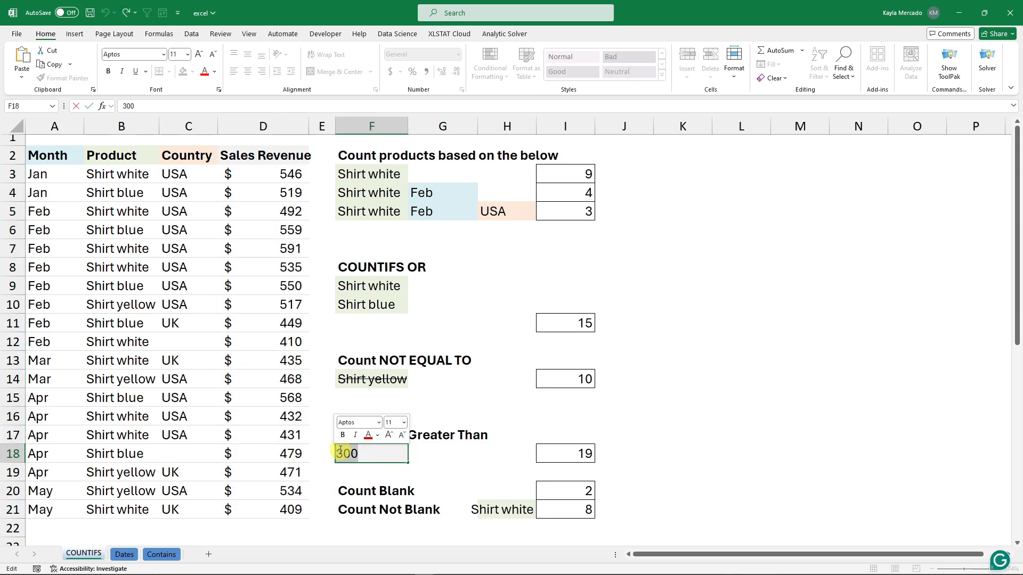
pyautogui.write('800')
pyautogui.press('Return')
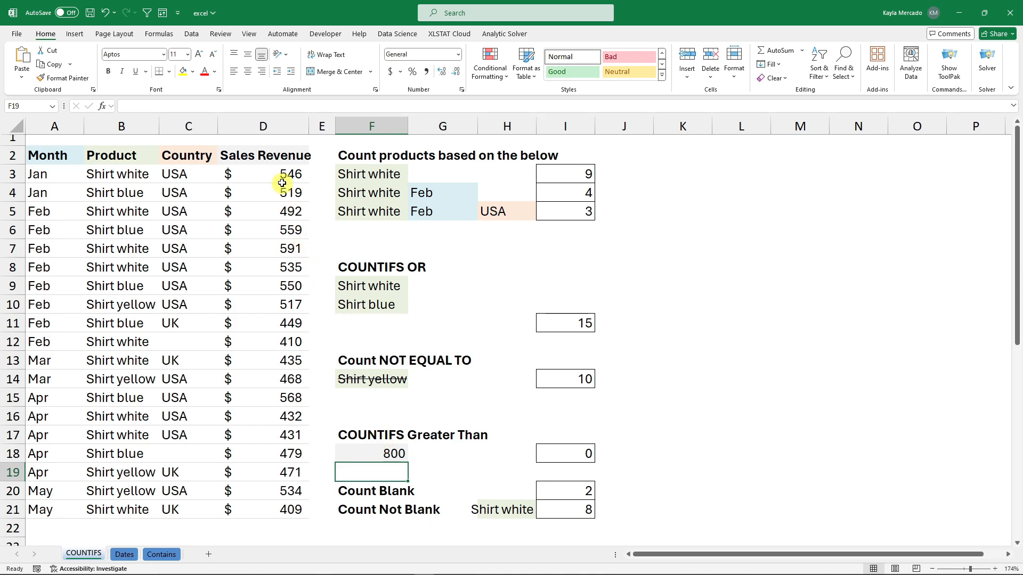
pyautogui.moveTo(288, 179); pyautogui.dragTo(297, 501)
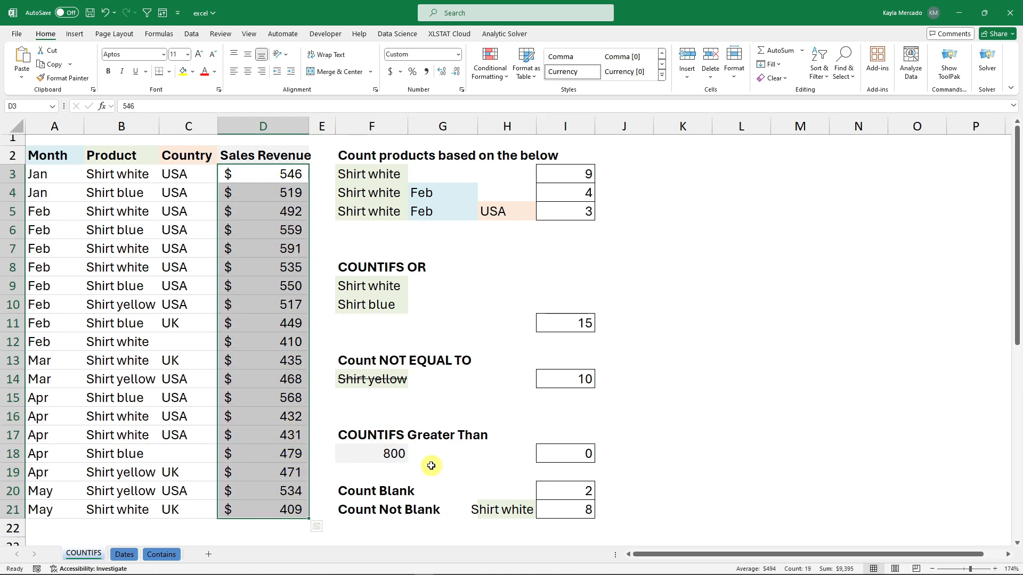
# - Set the greater-than threshold in F18 to 500
pyautogui.click(406, 448)
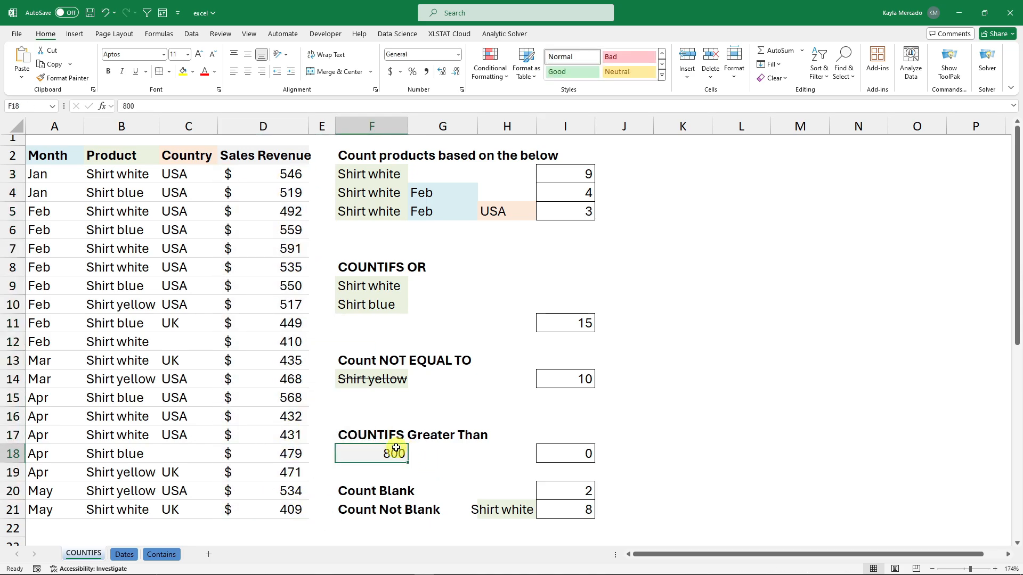
pyautogui.doubleClick(396, 449)
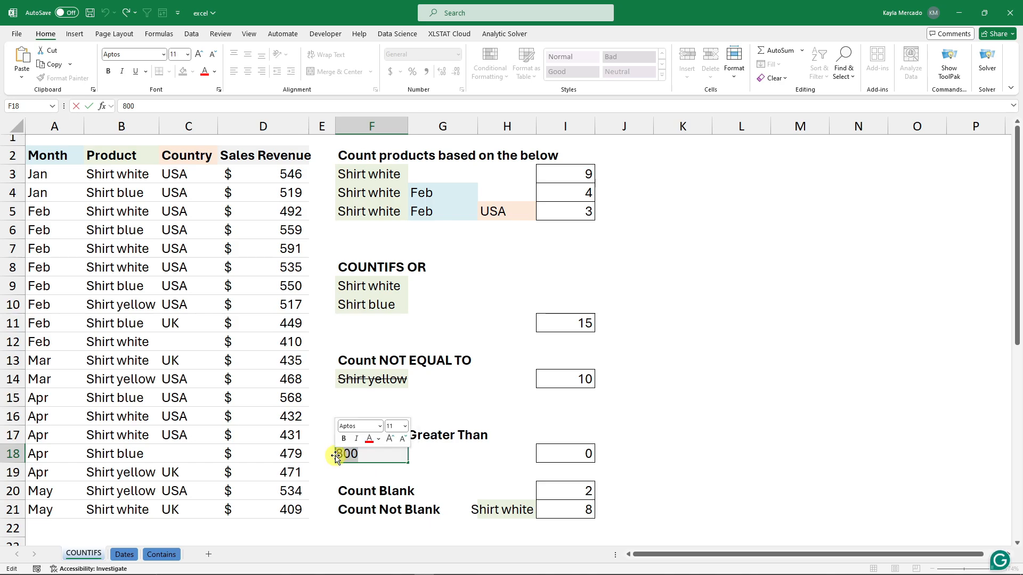
pyautogui.write('500')
pyautogui.press('Return')
pyautogui.scroll(-1, 532, 373)
pyautogui.click(665, 361)
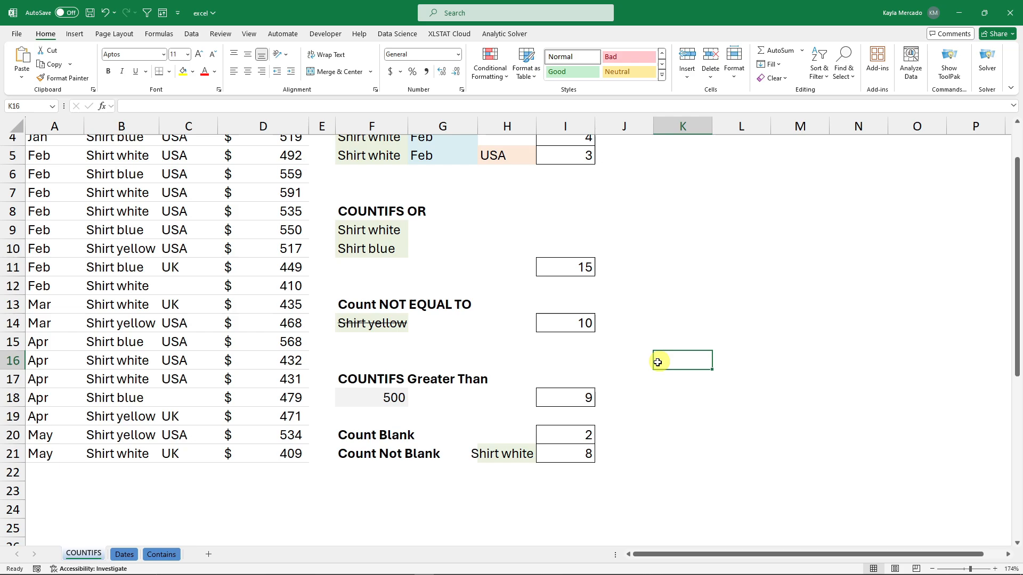
# - Change the criterion operator in the I18 COUNTIFS formula to ">=" and confirm the formula
pyautogui.doubleClick(579, 397)
pyautogui.click(677, 398)
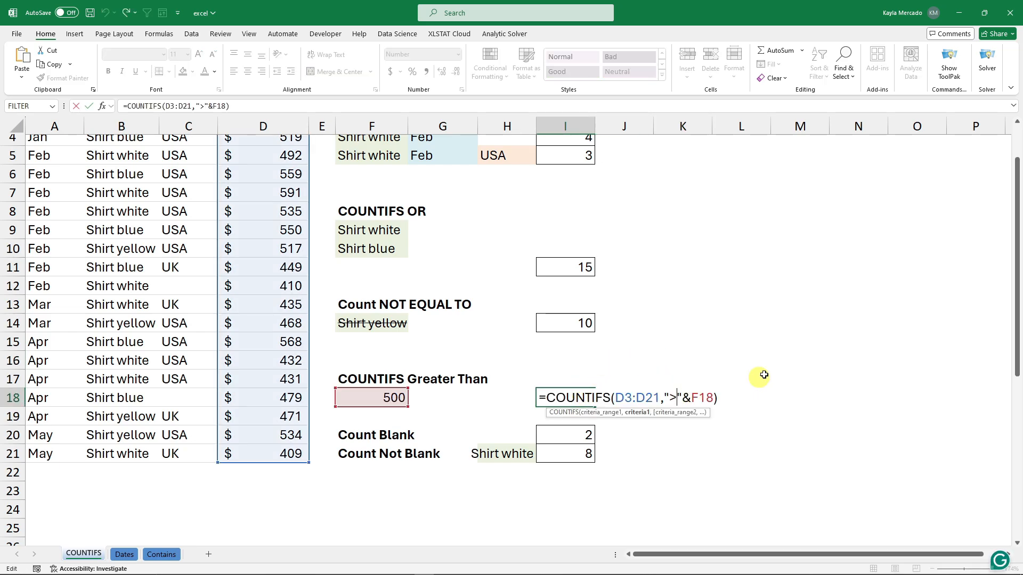
pyautogui.write('+')
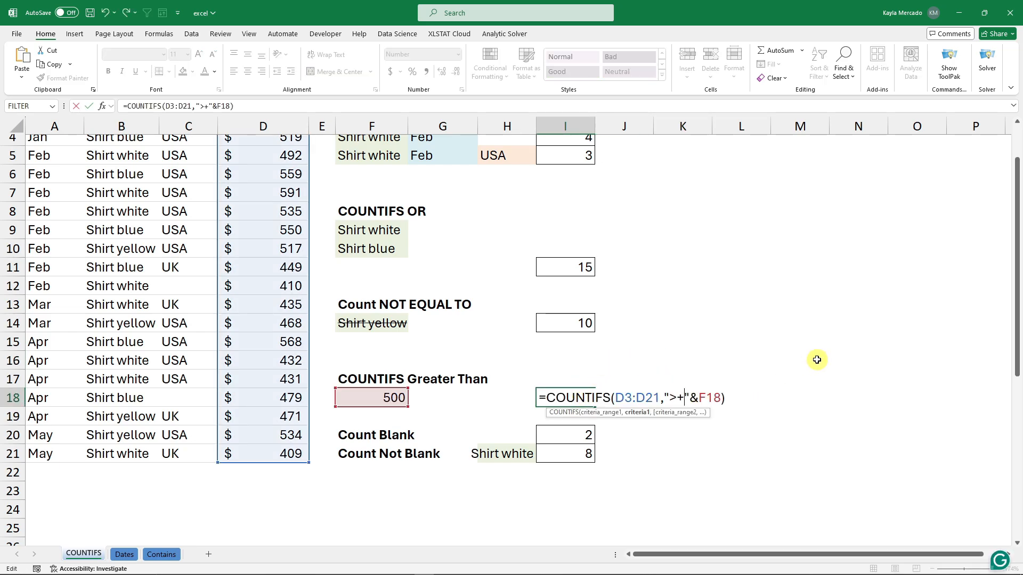
pyautogui.press('BackSpace')
pyautogui.write('=')
pyautogui.press('Return')
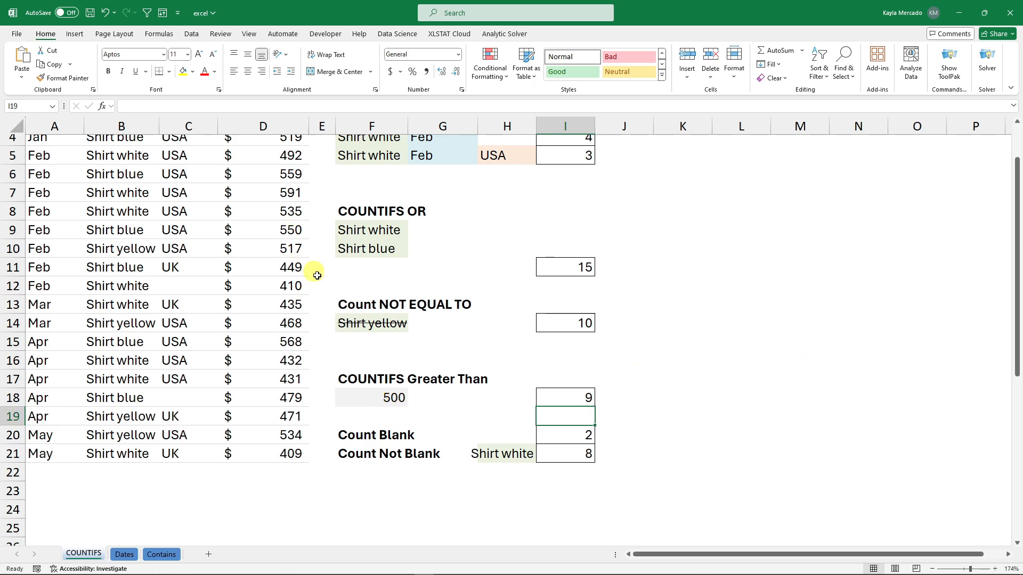
# - Set the threshold in F18 to 550 and check the formula and count in I18
pyautogui.doubleClick(394, 397)
pyautogui.moveTo(393, 397); pyautogui.dragTo(397, 397)
pyautogui.write('5')
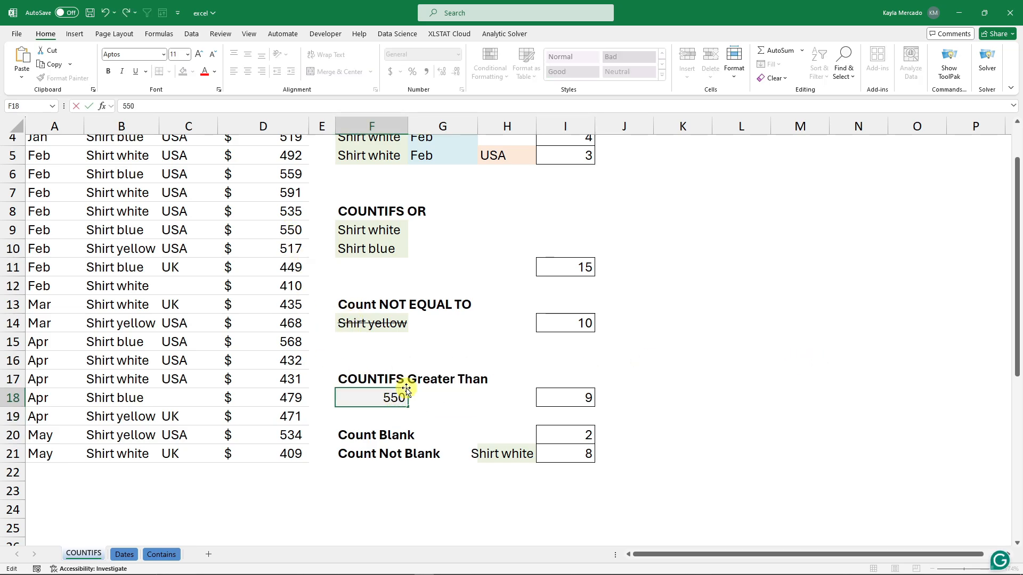
pyautogui.press('Return')
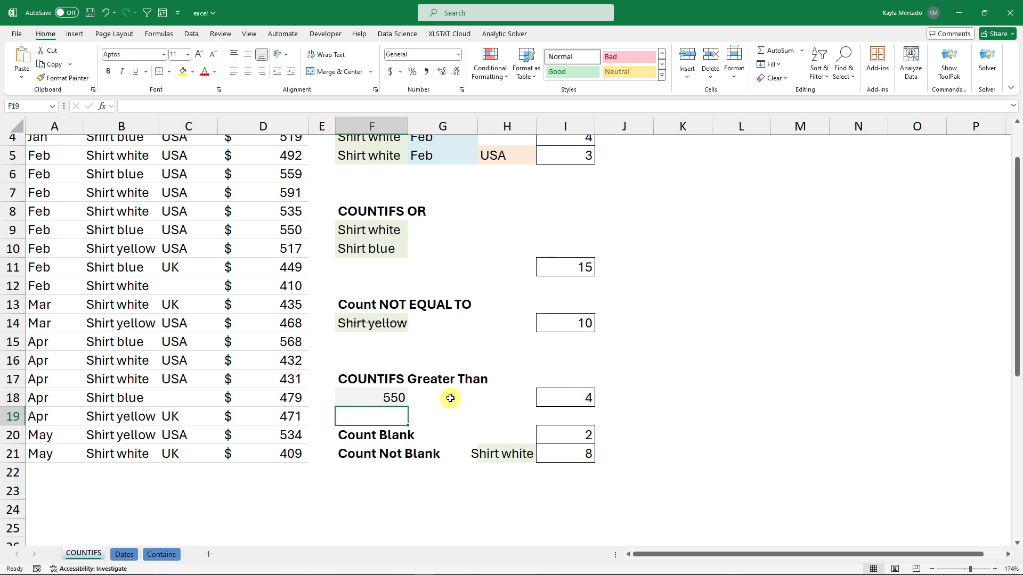
pyautogui.click(452, 379)
pyautogui.doubleClick(562, 396)
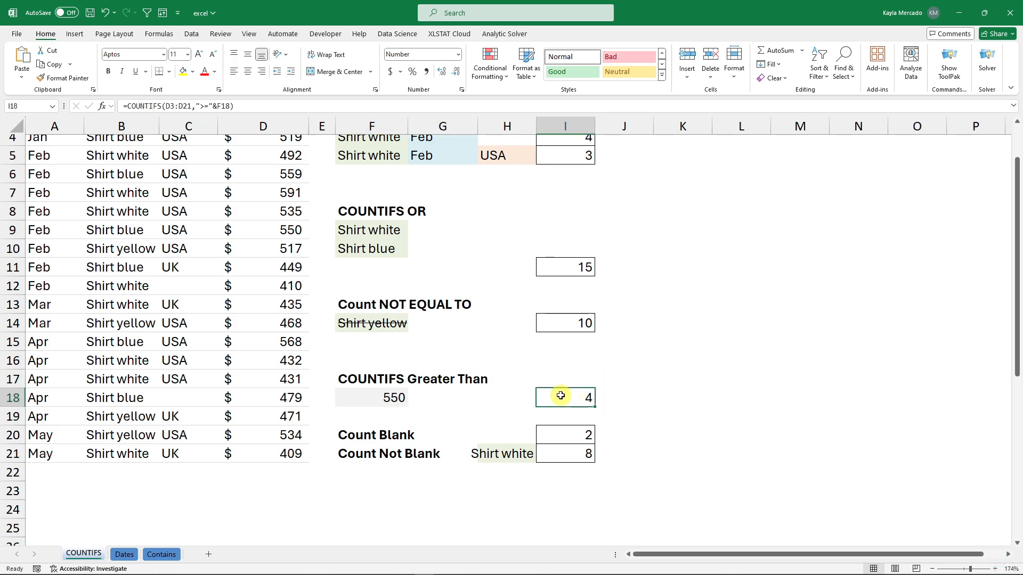
pyautogui.press('Return')
pyautogui.press('Return')
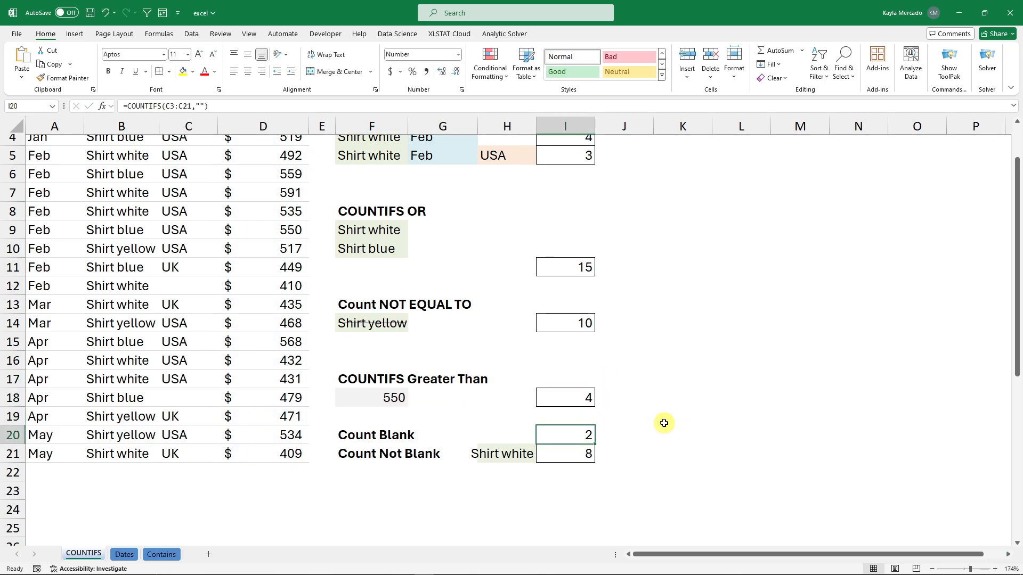
# - Review the empty Country cells C12 and C18 for the Count Blank example and clear the country in C16
pyautogui.click(378, 433)
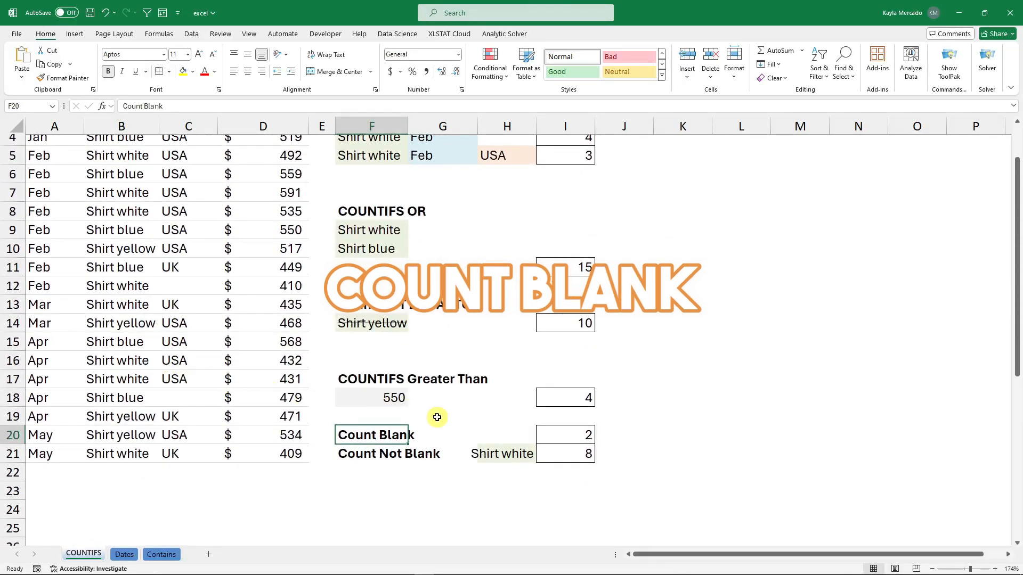
pyautogui.scroll(1, 206, 351)
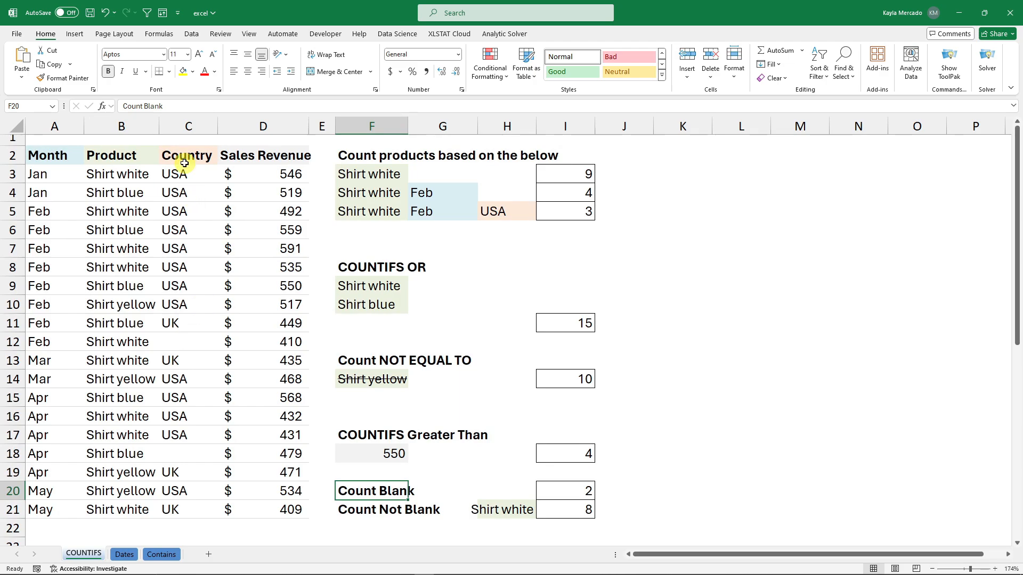
pyautogui.moveTo(176, 173); pyautogui.dragTo(184, 294)
pyautogui.click(185, 345)
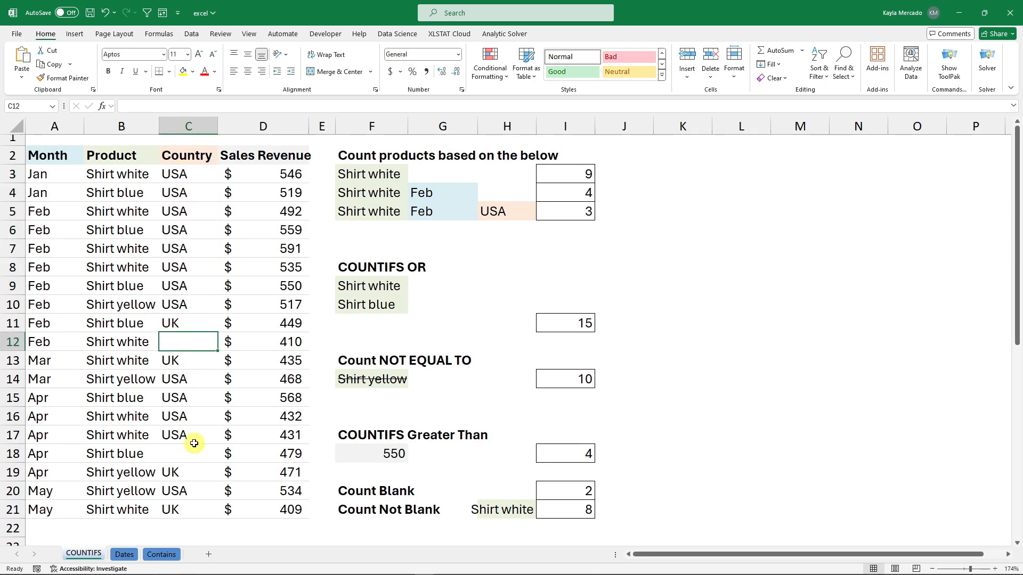
pyautogui.click(192, 451)
pyautogui.scroll(-3, 185, 382)
pyautogui.scroll(2, 185, 382)
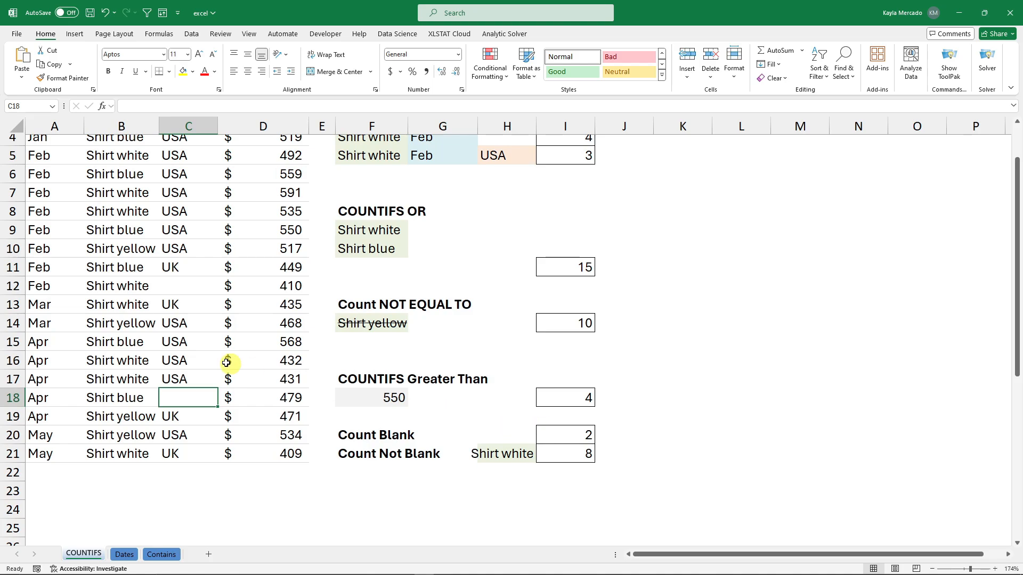
pyautogui.click(190, 286)
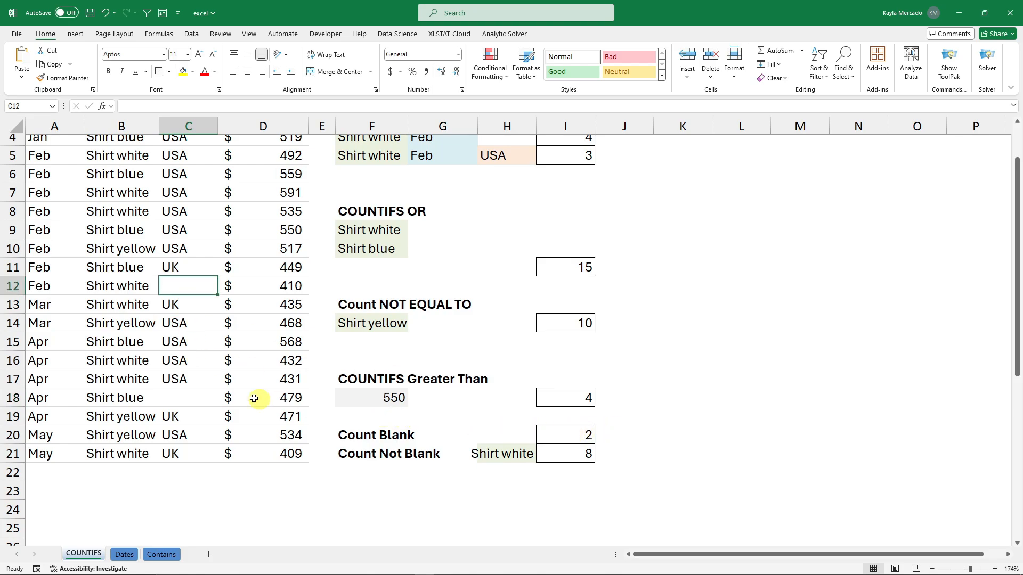
pyautogui.click(193, 356)
pyautogui.press('Delete')
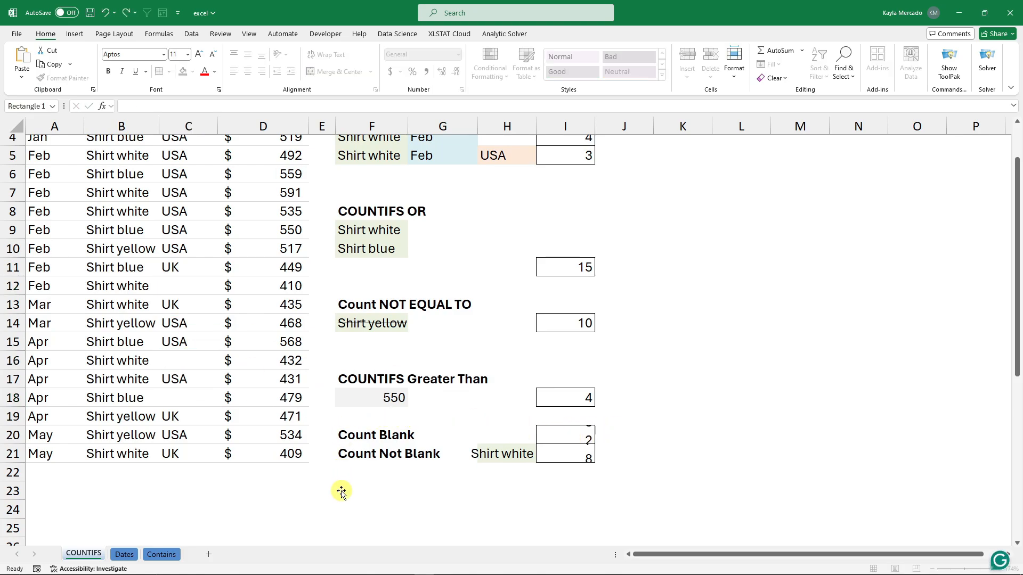
# - Remove the existing Count Blank formula in I20 and start a new COUNTIFS there
pyautogui.click(588, 433)
pyautogui.doubleClick(588, 433)
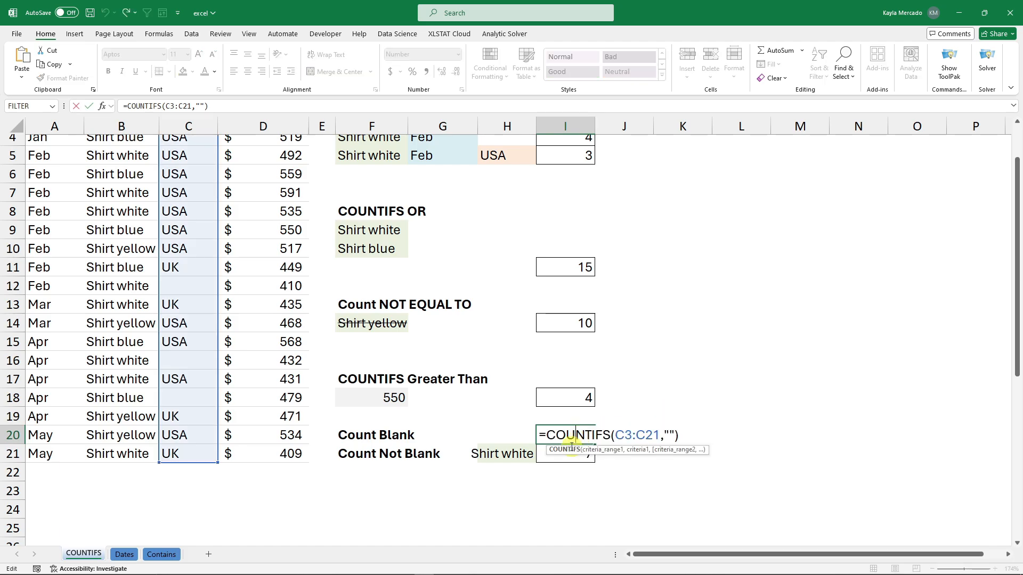
pyautogui.moveTo(546, 434); pyautogui.dragTo(688, 430)
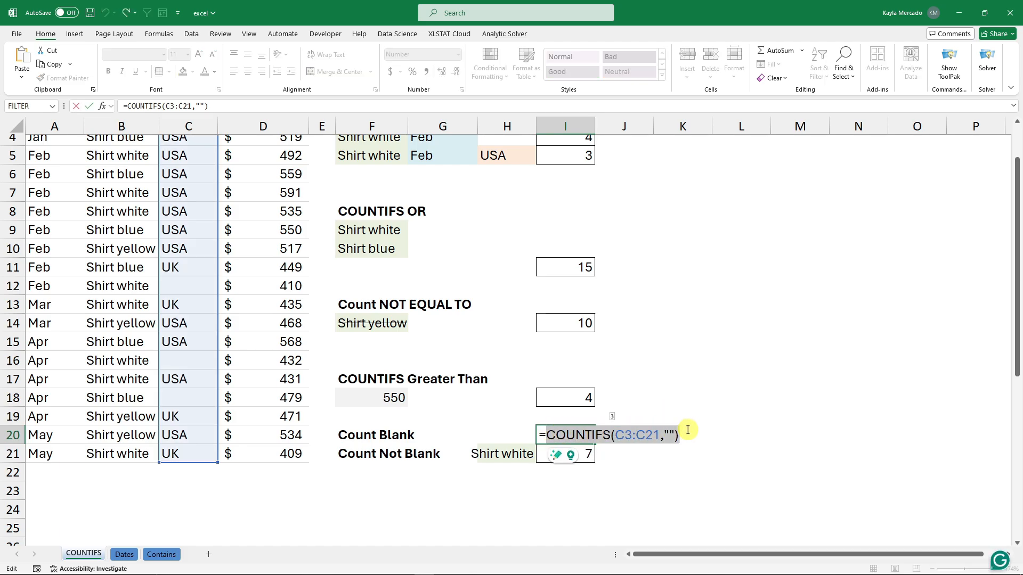
pyautogui.press('BackSpace')
pyautogui.write('count')
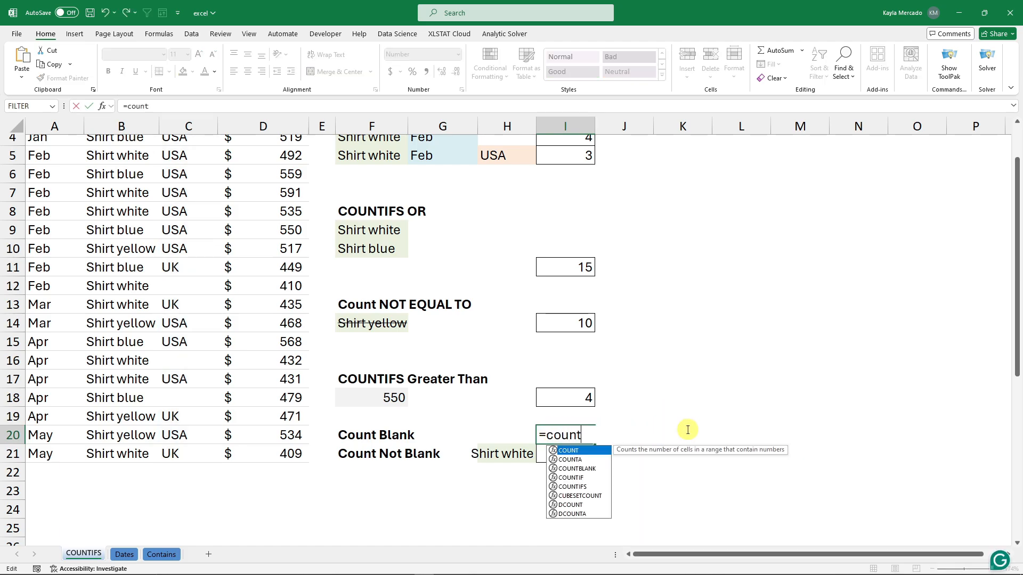
pyautogui.write('ifs(')
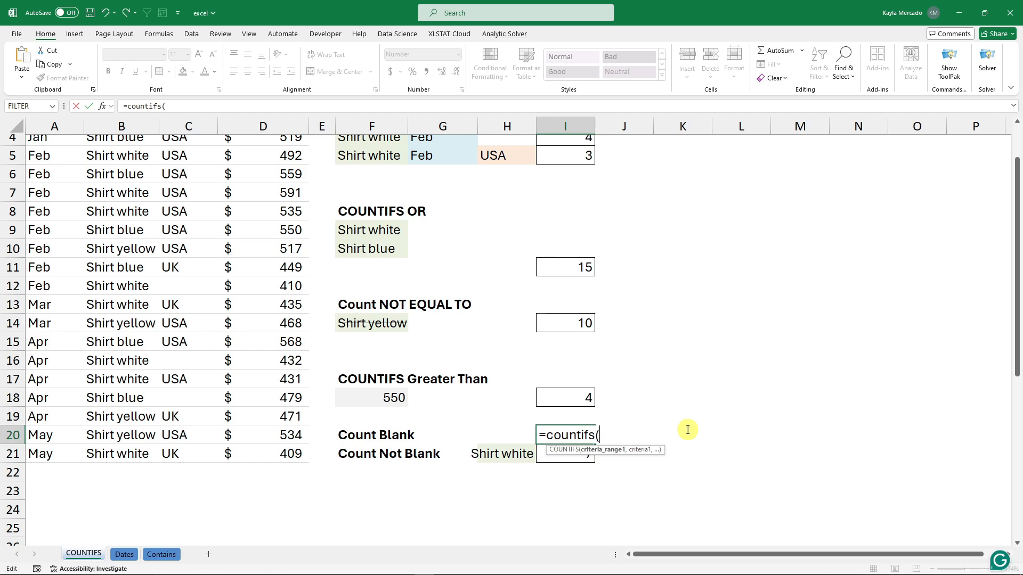
# - Complete the COUNTIFS in I20 with the countries C3:C21 as criteria range and empty quotes "" as criterion
pyautogui.scroll(1, 312, 314)
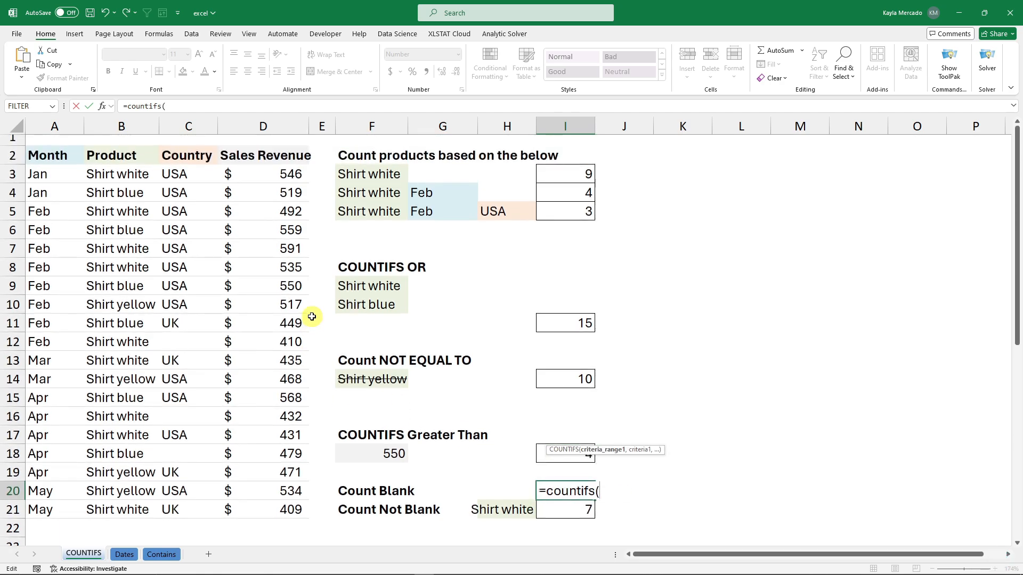
pyautogui.moveTo(183, 173); pyautogui.dragTo(173, 511)
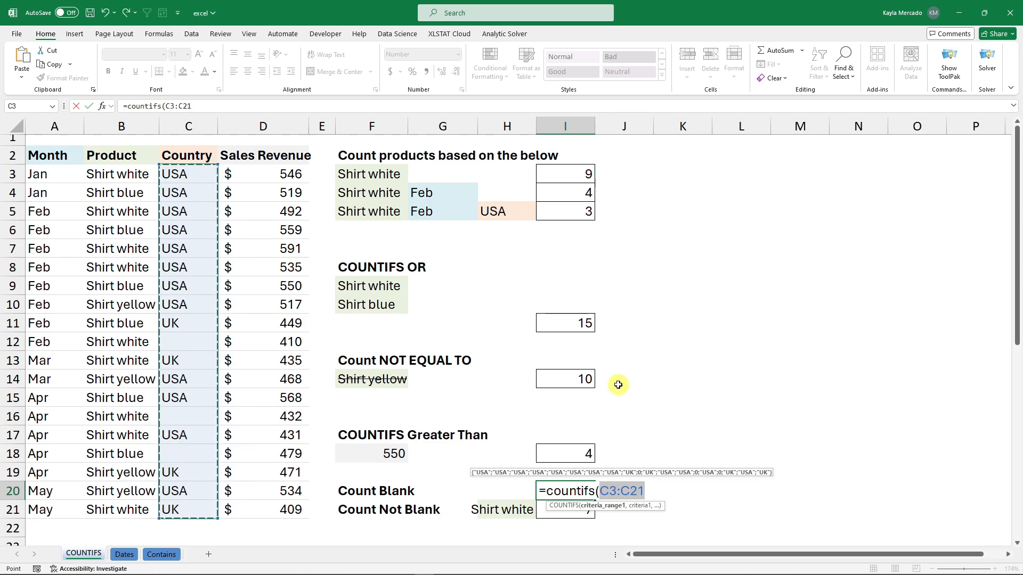
pyautogui.write(',')
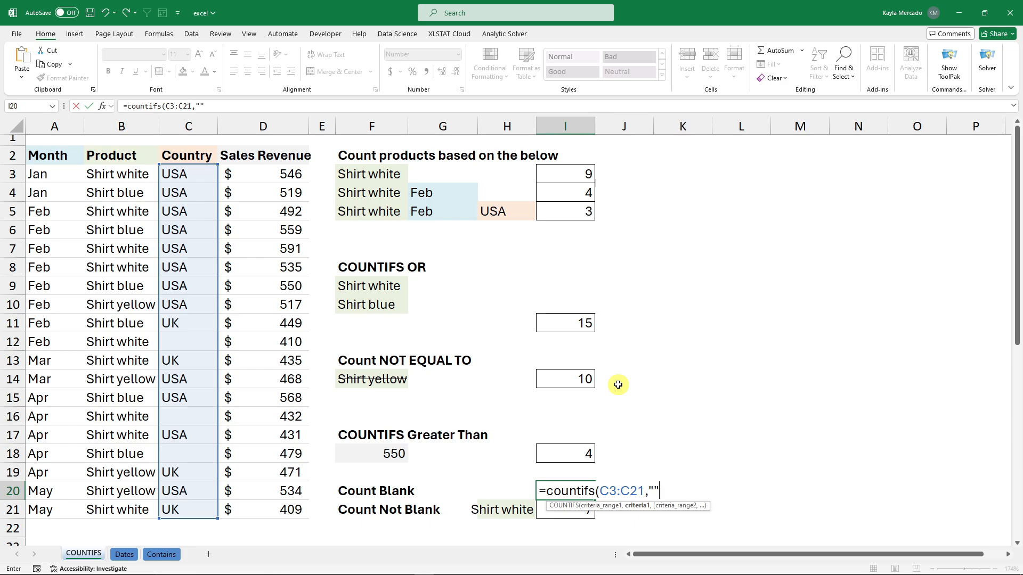
pyautogui.write(')')
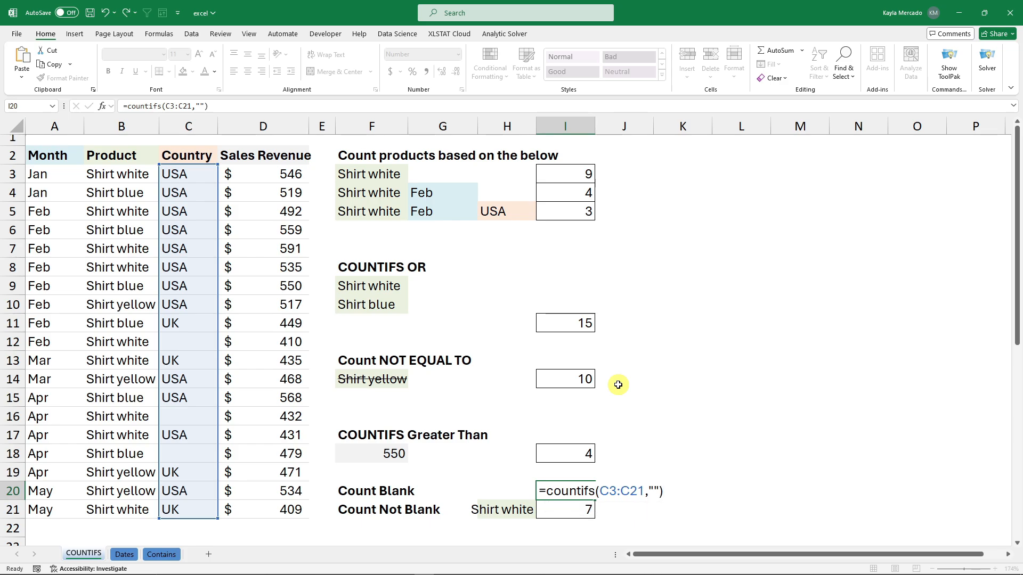
pyautogui.press('Return')
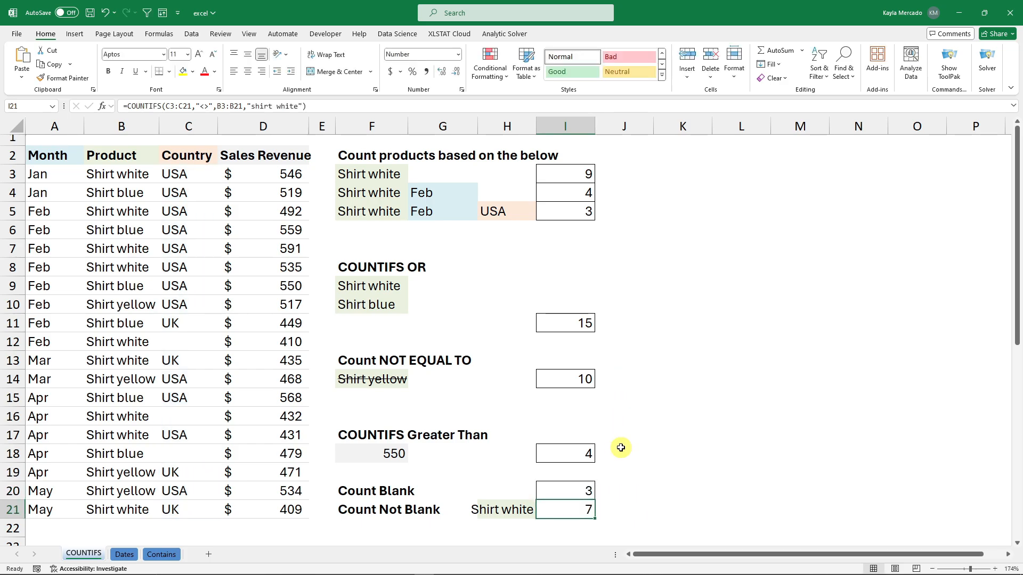
# - Clear the countries in C7, C5 and C8 to test the blank count in I20
pyautogui.click(198, 246)
pyautogui.press('Delete')
pyautogui.click(191, 210)
pyautogui.press('BackSpace')
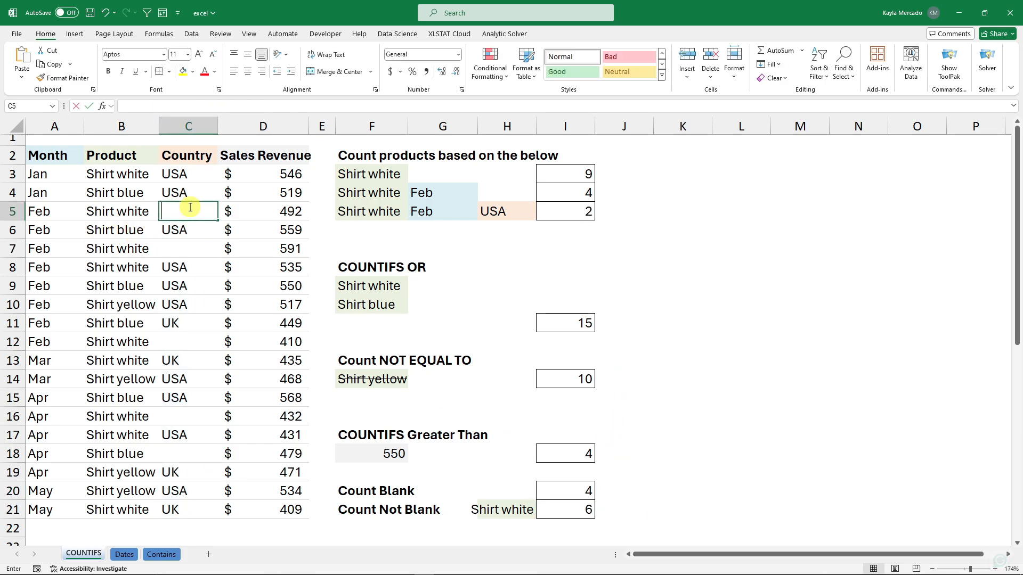
pyautogui.click(190, 267)
pyautogui.press('Delete')
pyautogui.click(741, 285)
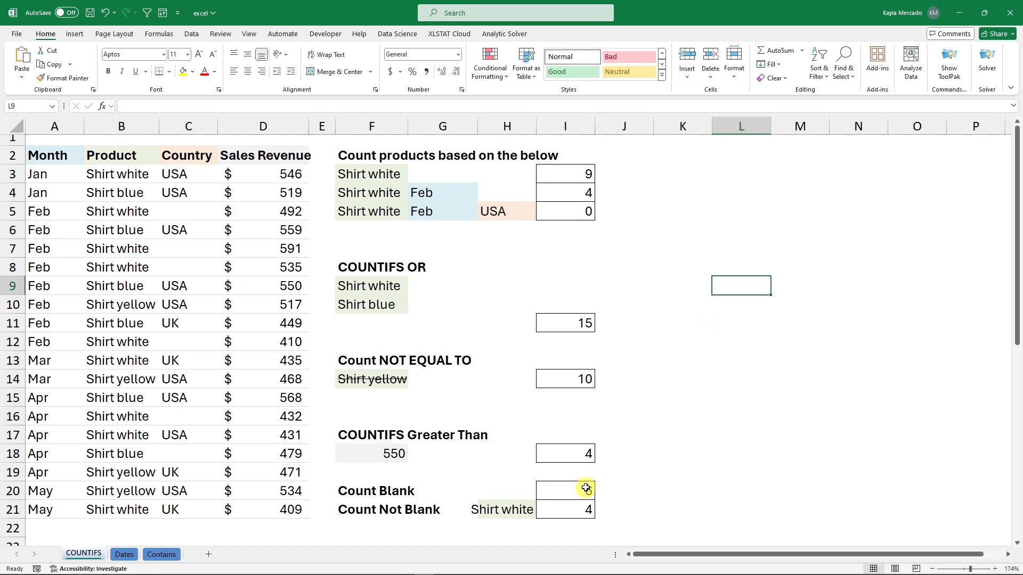
# - Review the Count Not Blank formula in I21 and its criteria ranges, leaving the cell afterward unedited
pyautogui.click(399, 512)
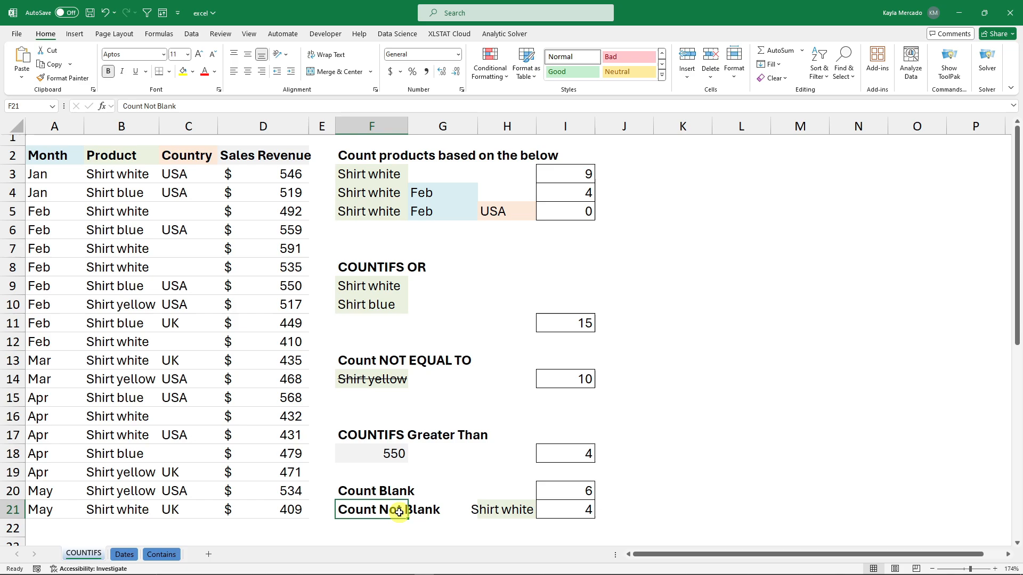
pyautogui.doubleClick(582, 507)
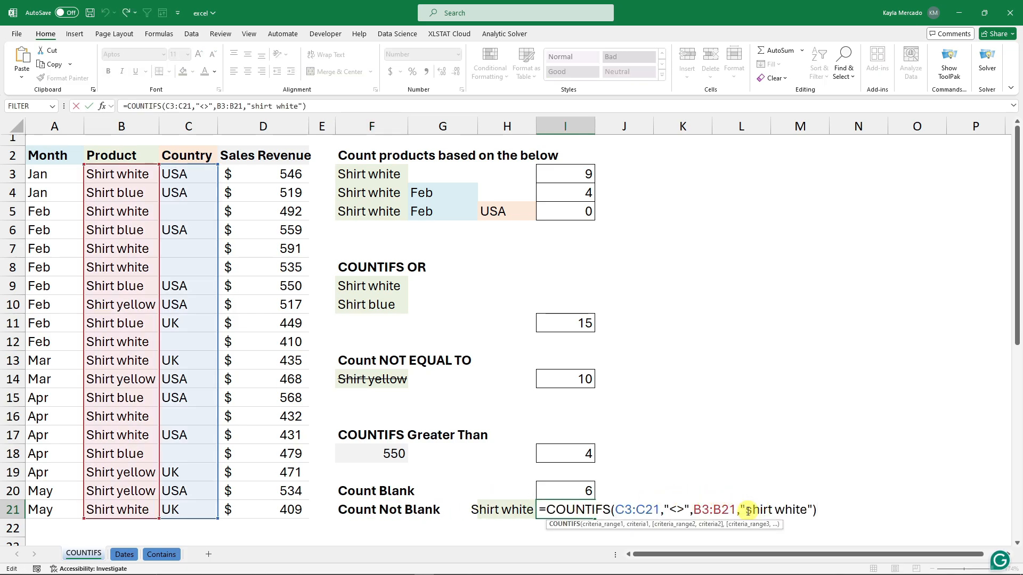
pyautogui.scroll(-1, 748, 511)
pyautogui.click(682, 379)
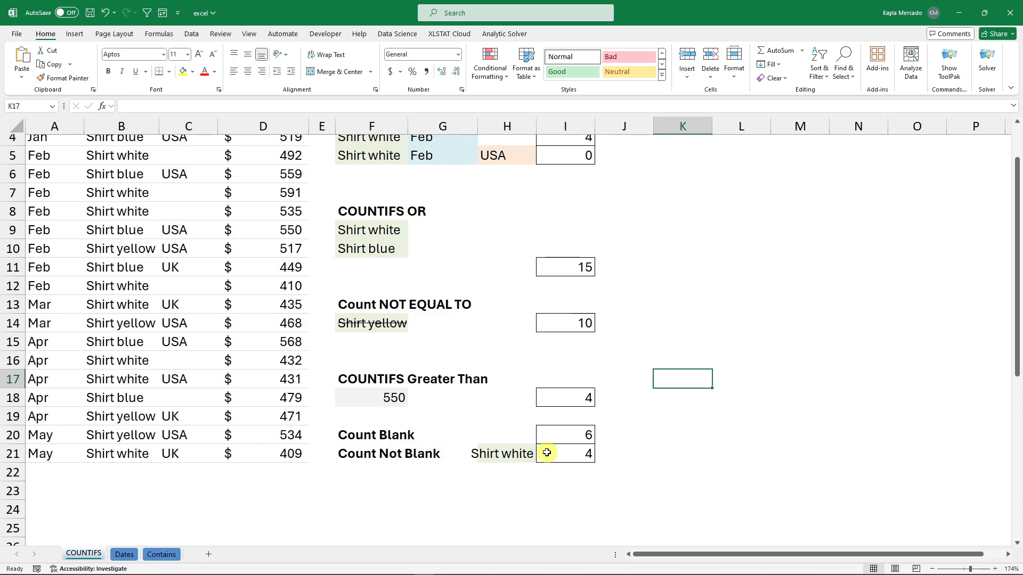
# - Replace the Count Not Blank formula in I21 with a COUNTIFS using countries C3:C21 and the criterion "<>"
pyautogui.click(367, 454)
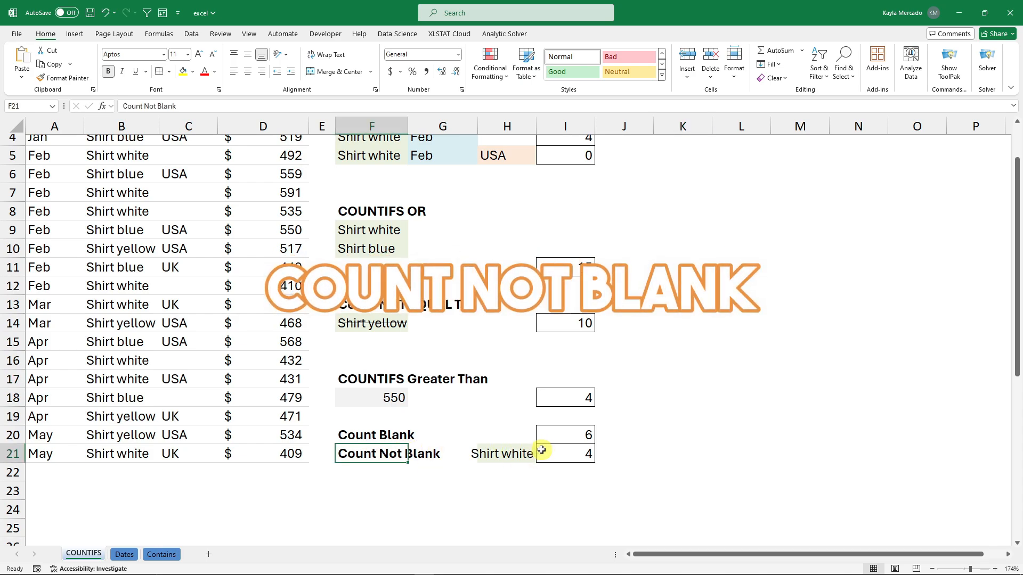
pyautogui.doubleClick(570, 454)
pyautogui.moveTo(554, 454); pyautogui.dragTo(861, 466)
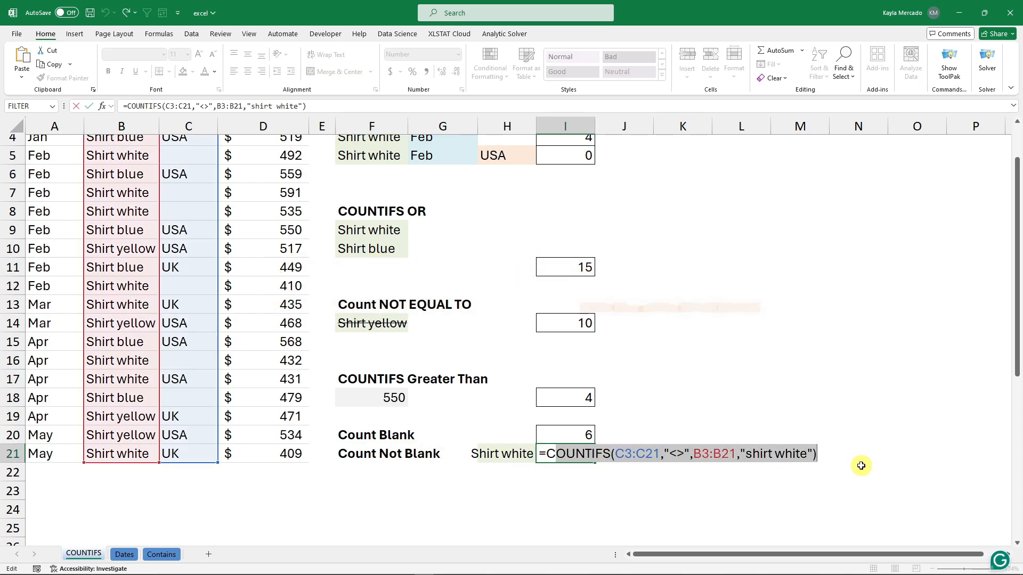
pyautogui.press('BackSpace')
pyautogui.write('ountifs(')
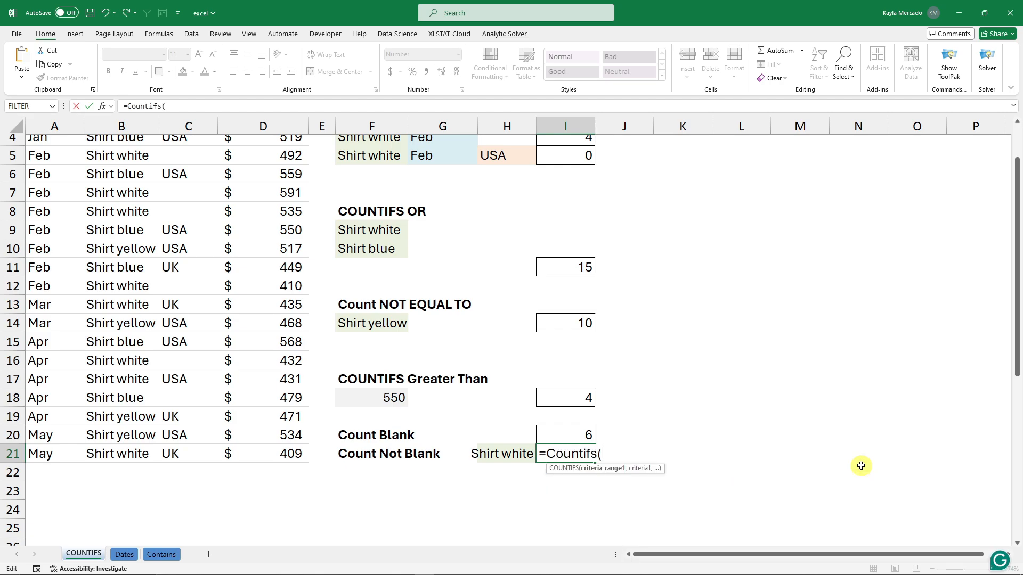
pyautogui.scroll(1, 258, 366)
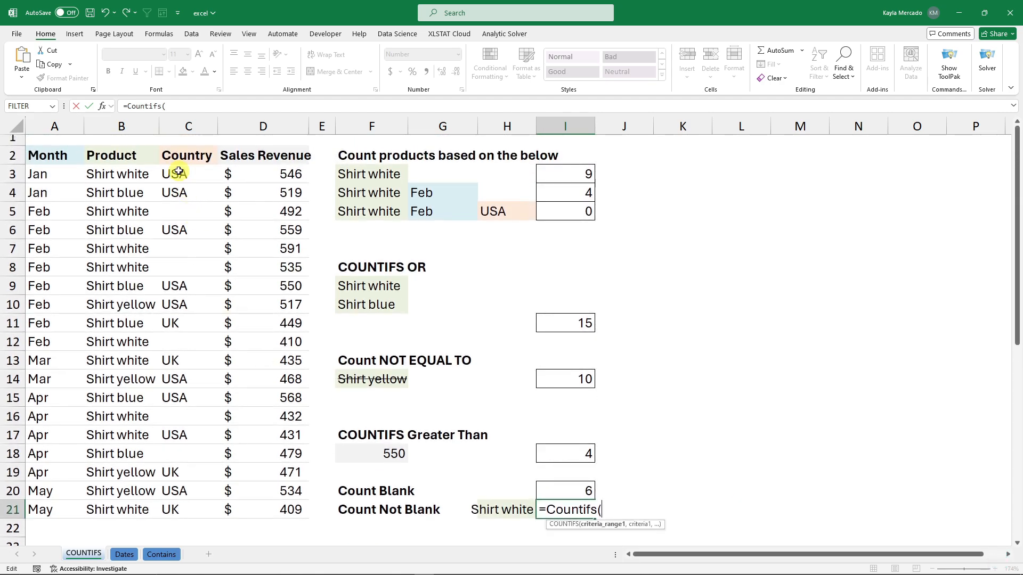
pyautogui.moveTo(178, 171); pyautogui.dragTo(179, 510)
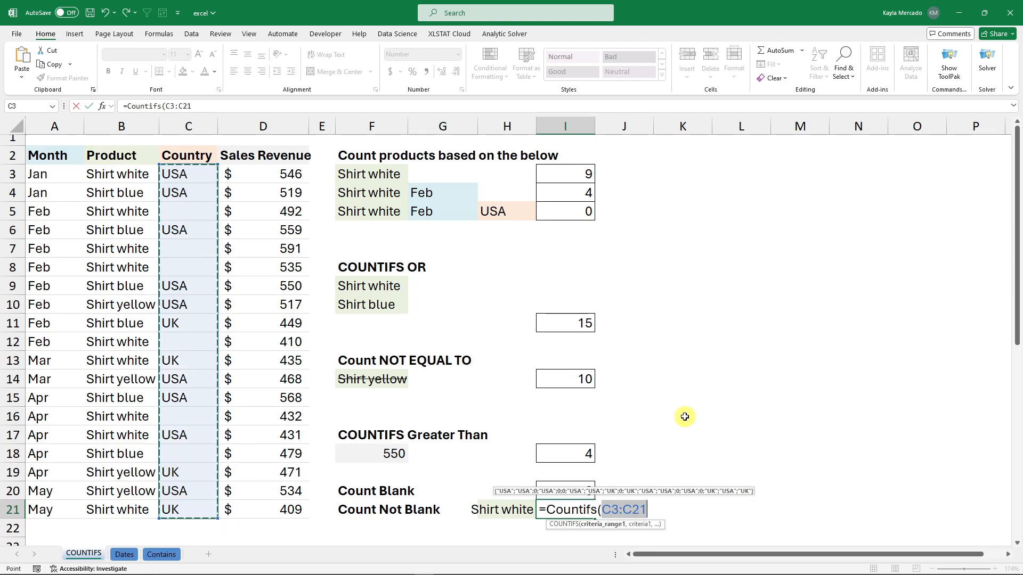
pyautogui.write(',"<>')
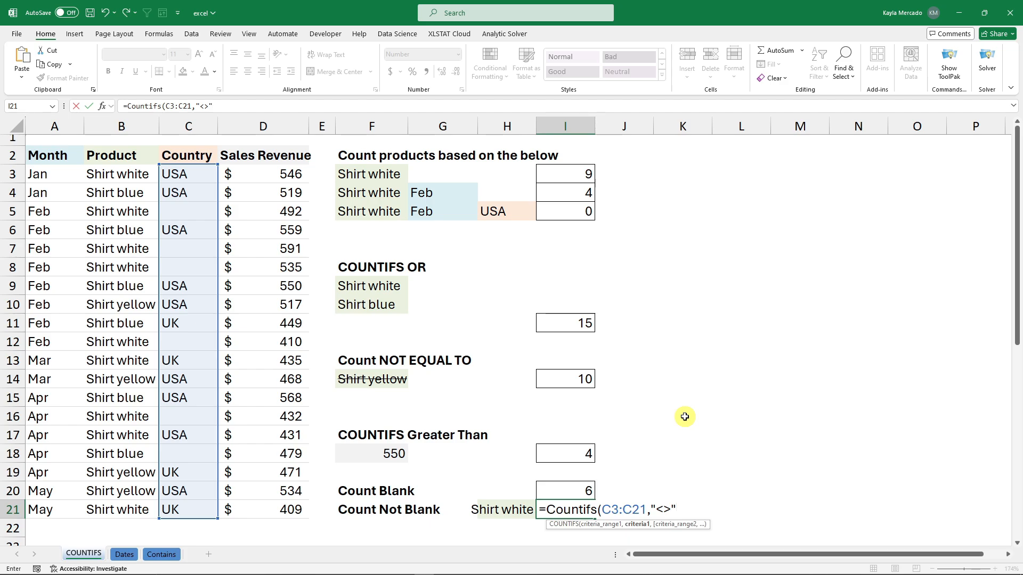
pyautogui.press('Return')
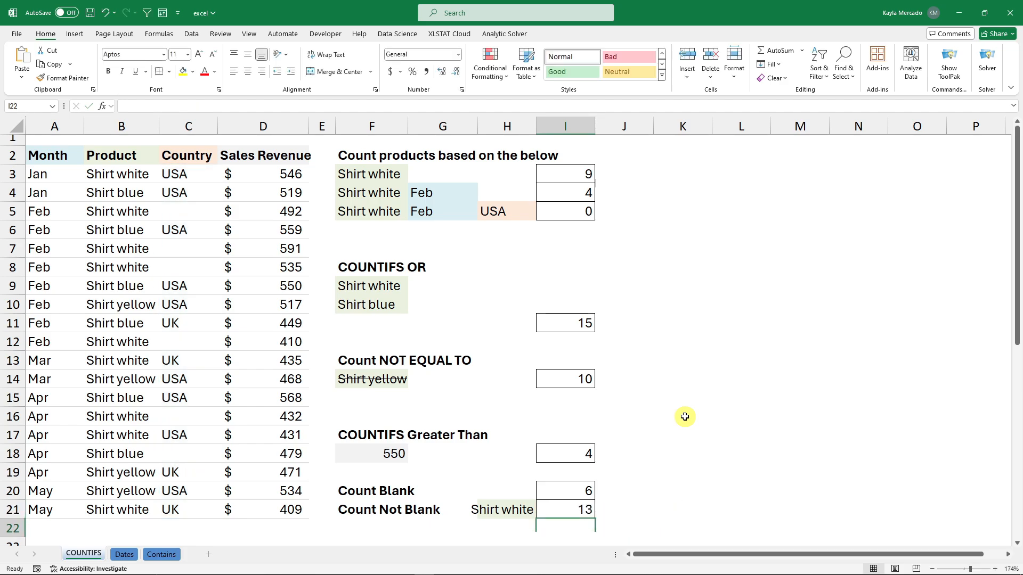
pyautogui.click(576, 511)
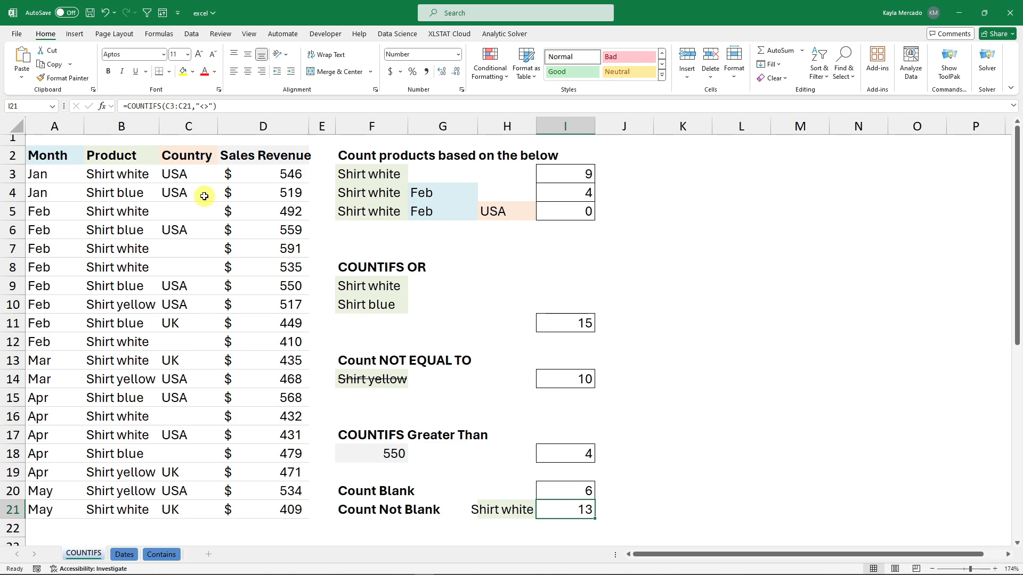
# - Enter USA as the country in C7 to test the Count Blank and Count Not Blank formulas
pyautogui.click(187, 247)
pyautogui.write('USA')
pyautogui.press('Return')
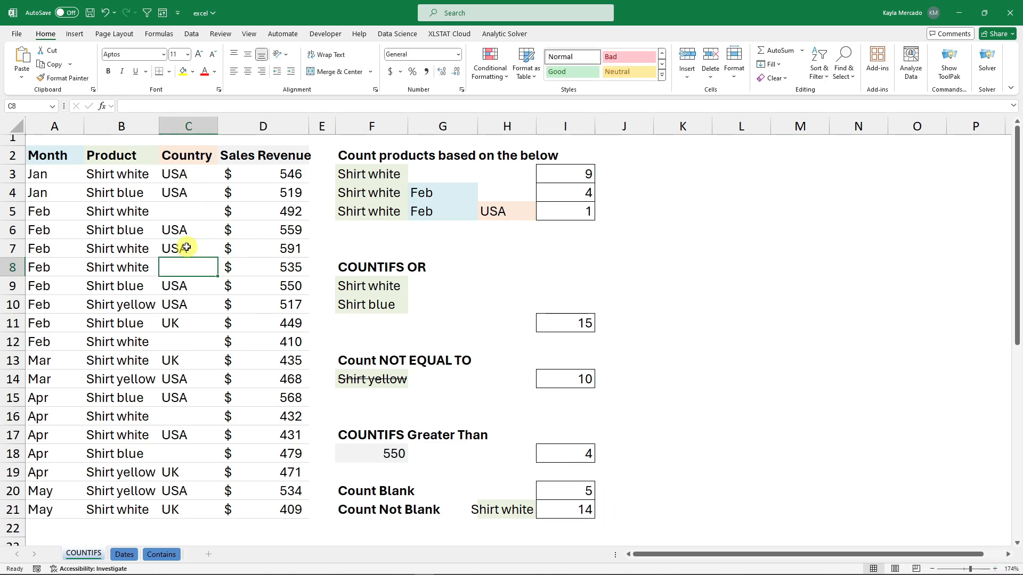
pyautogui.click(580, 489)
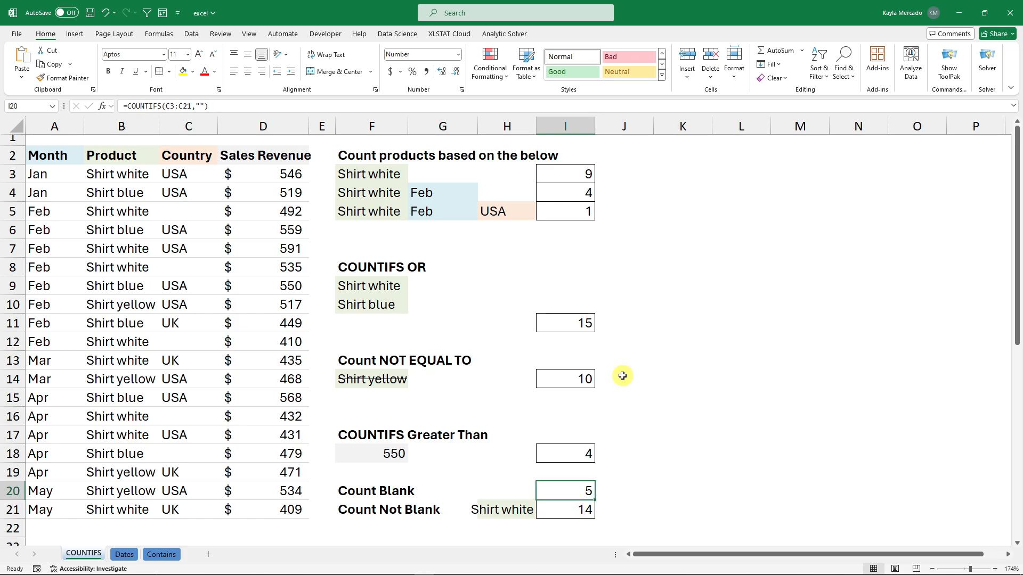
# - Extend the COUNTIFS in I21 with the products B3:B21 as second criteria range and "shirt white" as its criterion
pyautogui.doubleClick(576, 510)
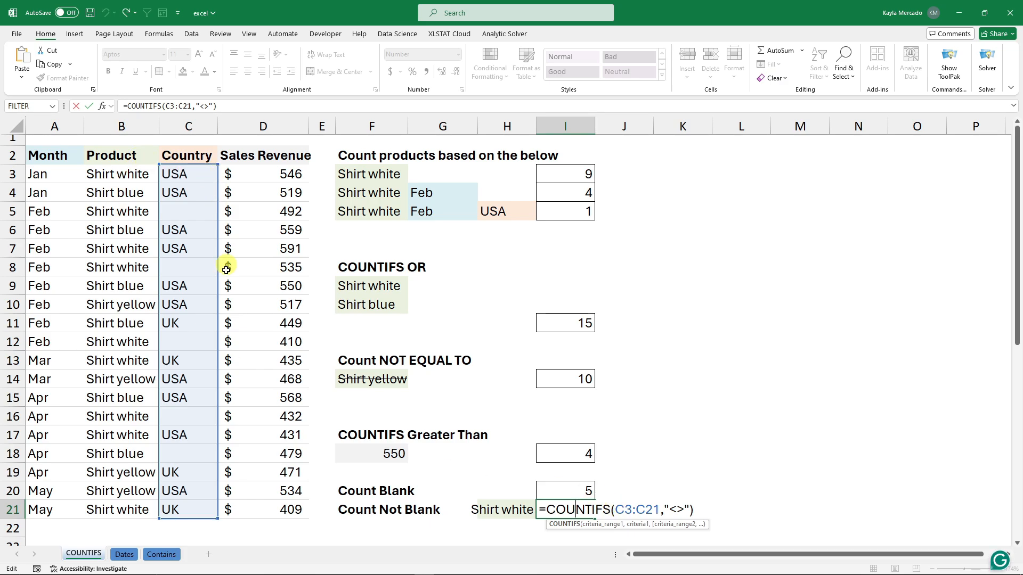
pyautogui.click(687, 509)
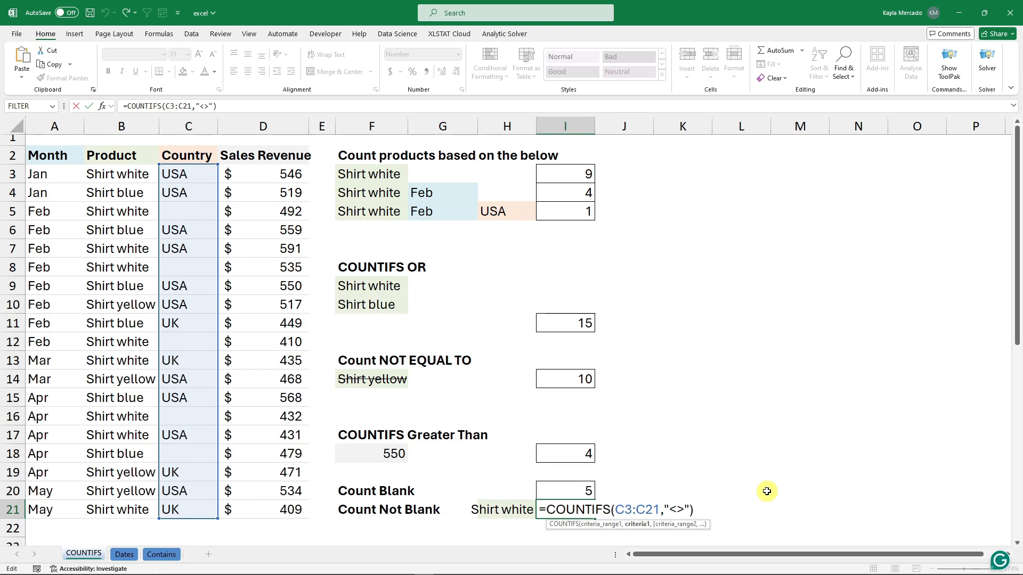
pyautogui.write(',')
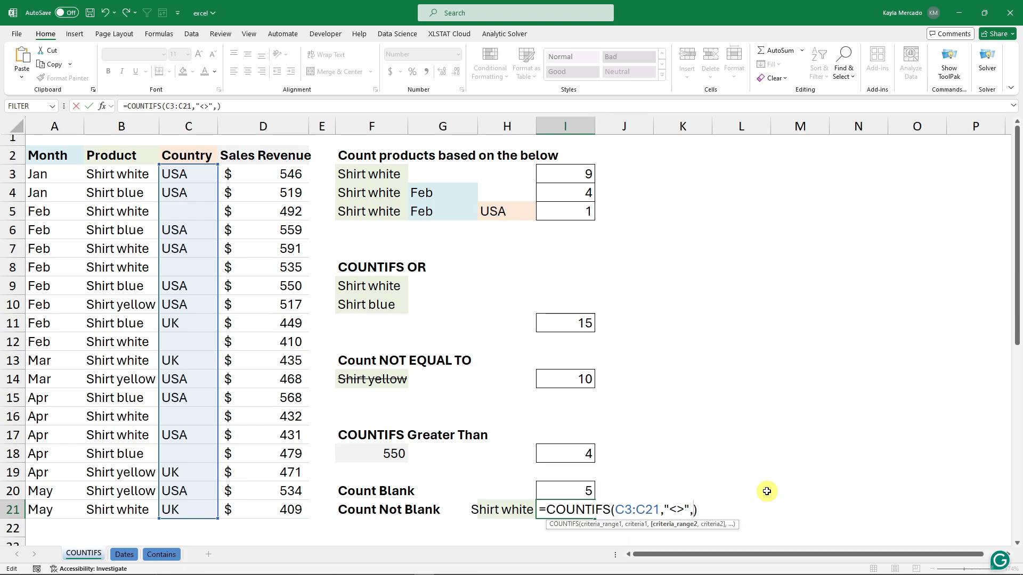
pyautogui.moveTo(121, 175); pyautogui.dragTo(130, 510)
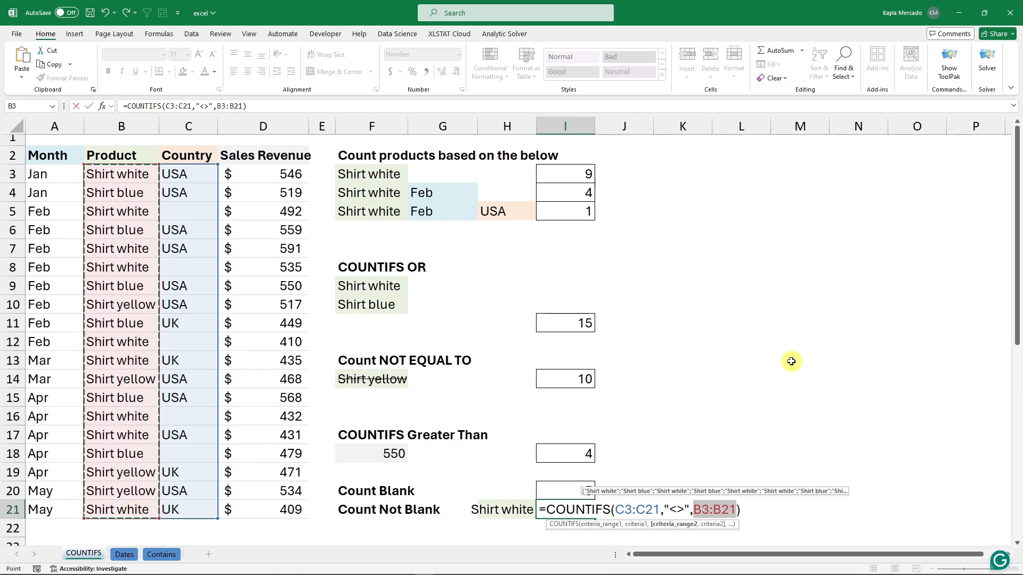
pyautogui.write(',"shirt white')
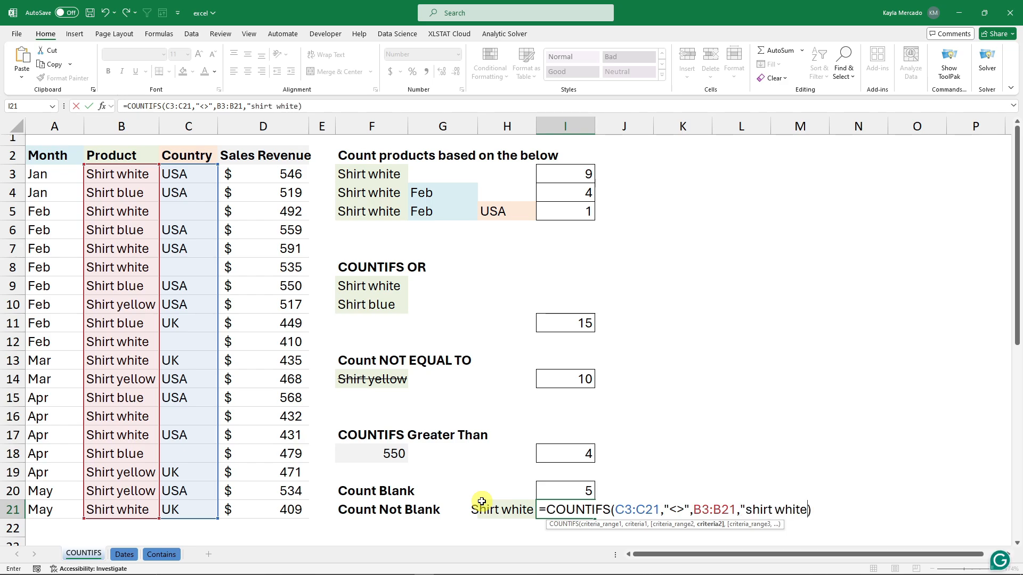
pyautogui.write('"')
pyautogui.press('Return')
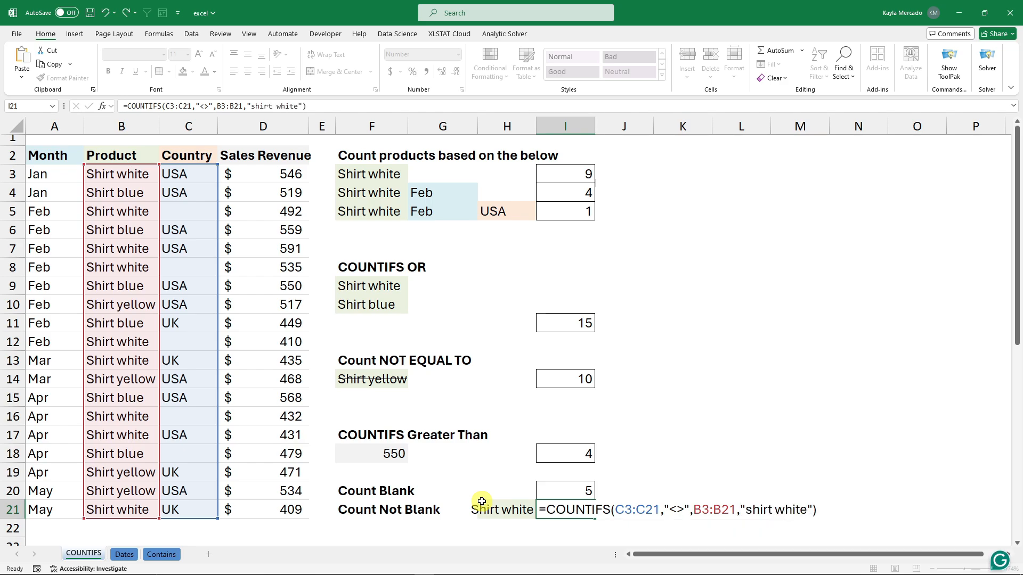
pyautogui.click(583, 513)
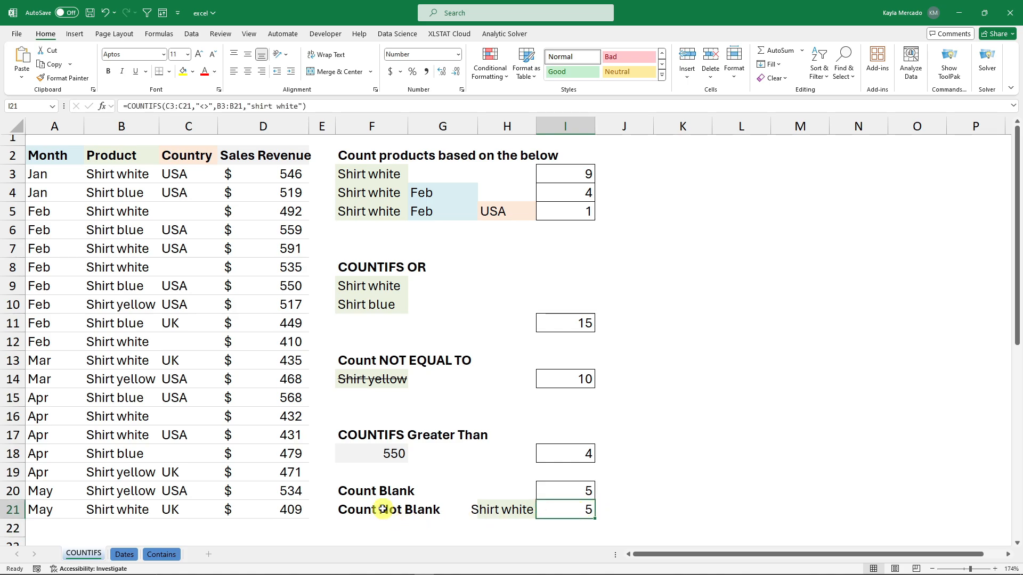
pyautogui.click(500, 510)
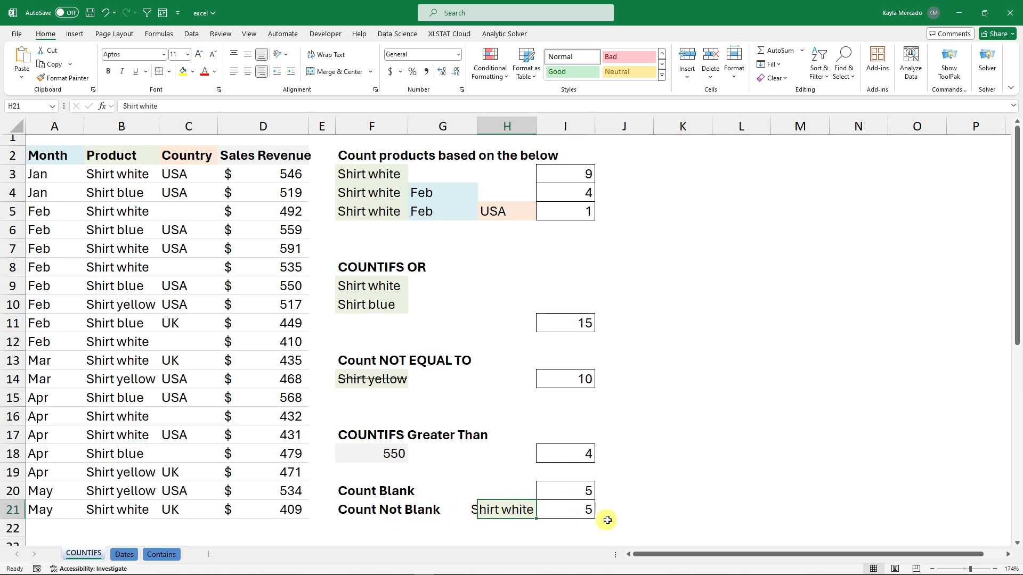
pyautogui.click(579, 509)
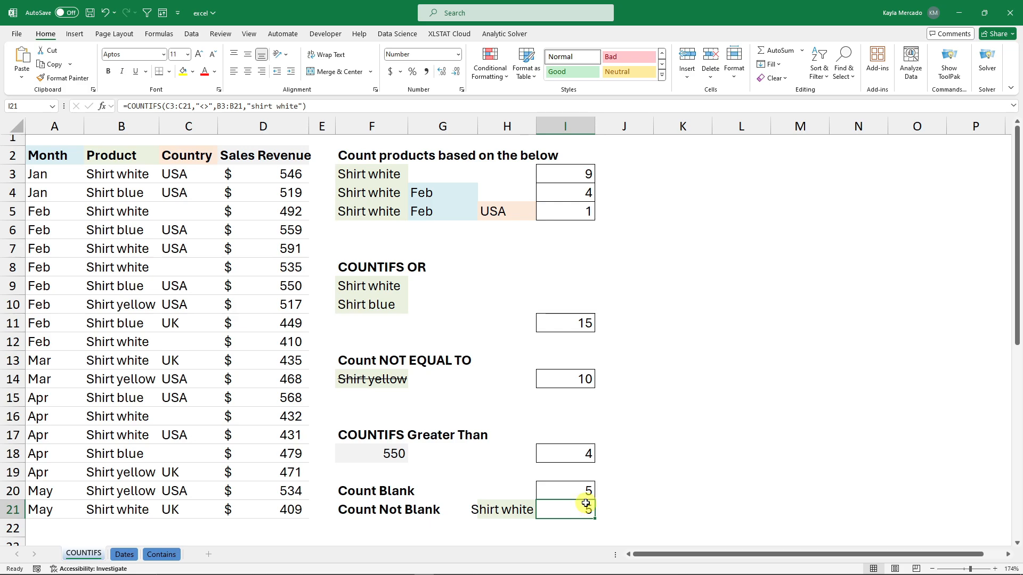
pyautogui.doubleClick(586, 504)
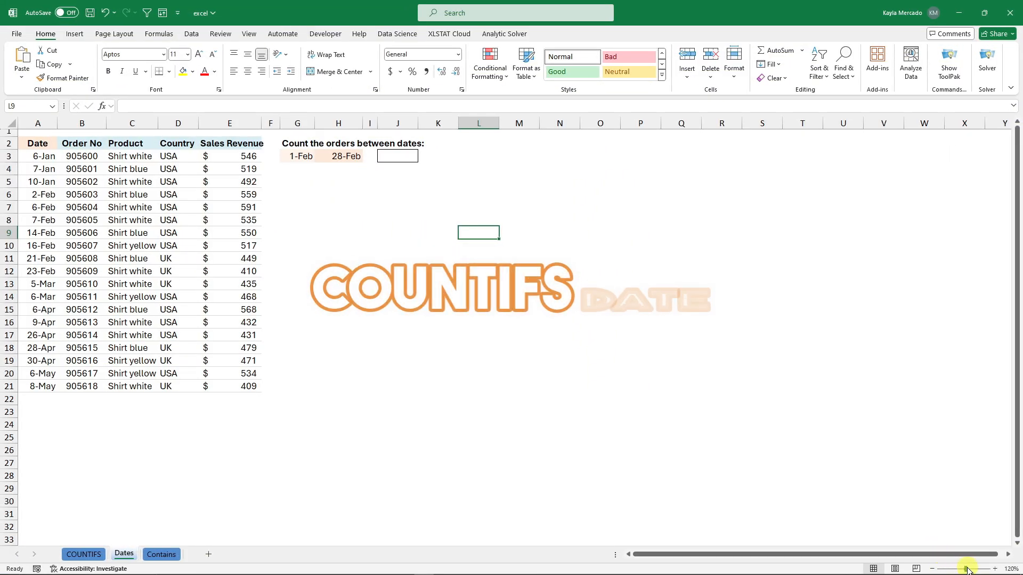
# - On the Dates sheet, start a COUNTIFS formula in J3 for the orders between the dates in G3 and H3
pyautogui.moveTo(967, 570); pyautogui.dragTo(972, 570)
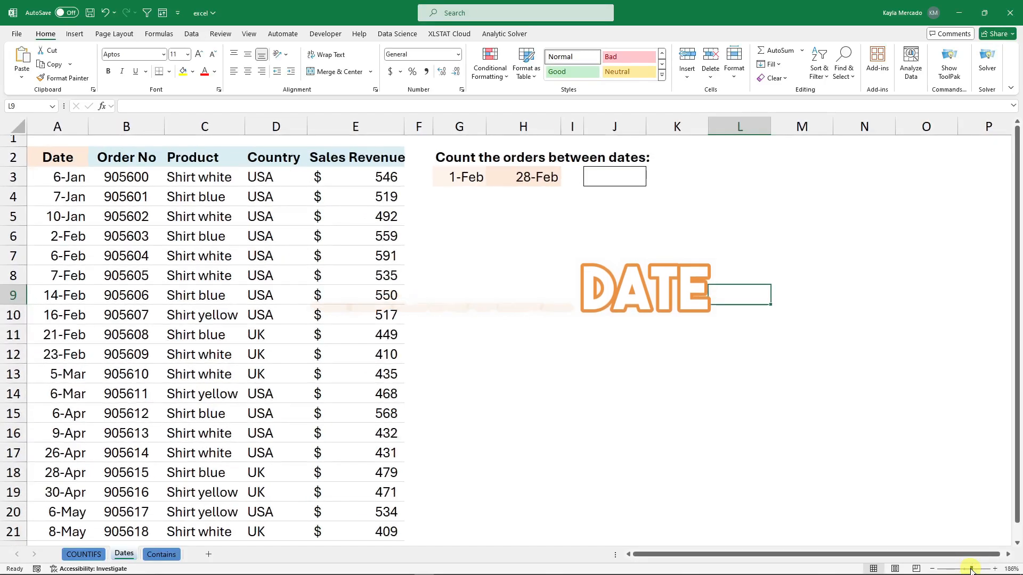
pyautogui.click(596, 167)
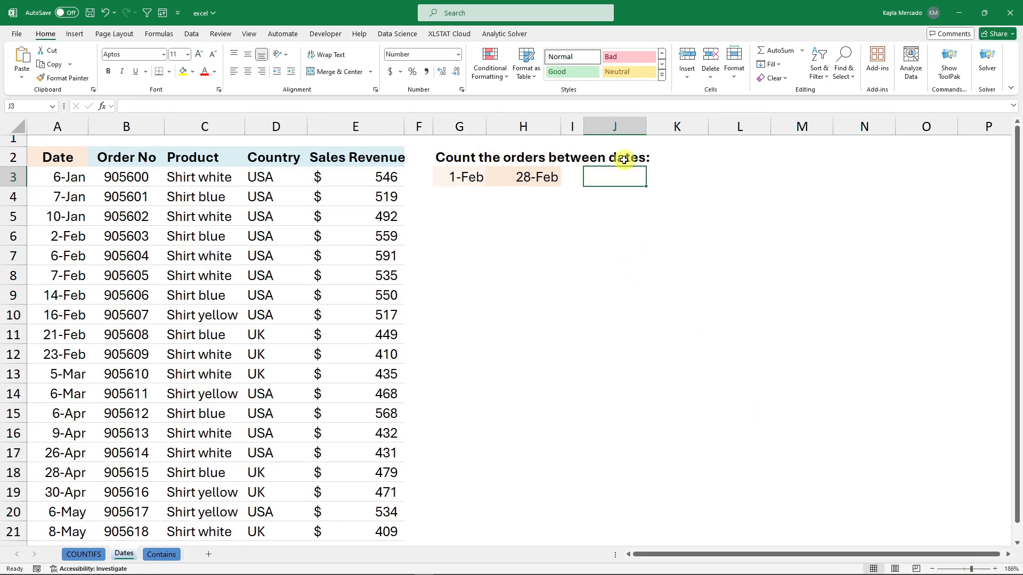
pyautogui.click(474, 183)
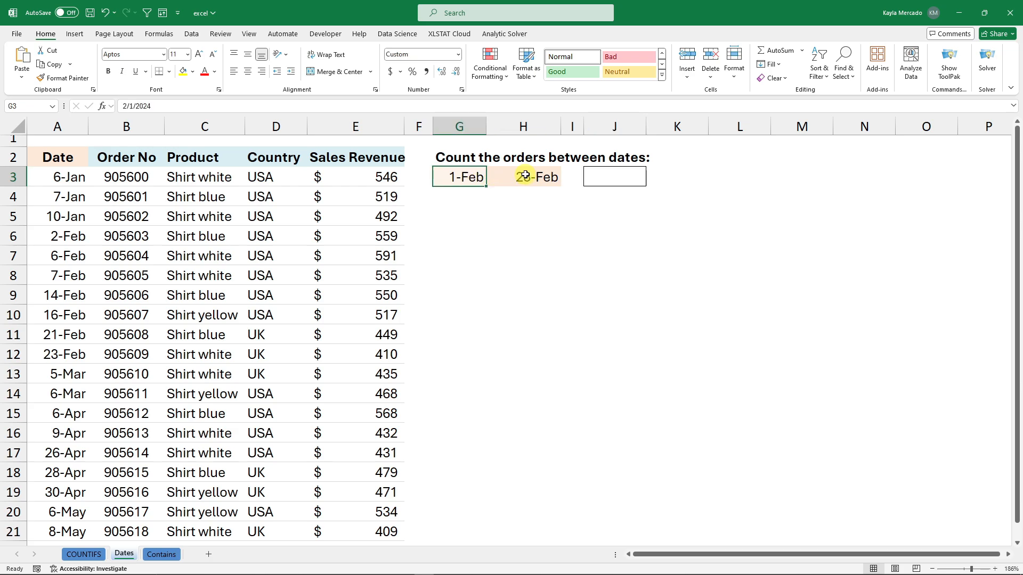
pyautogui.click(529, 176)
pyautogui.doubleClick(606, 177)
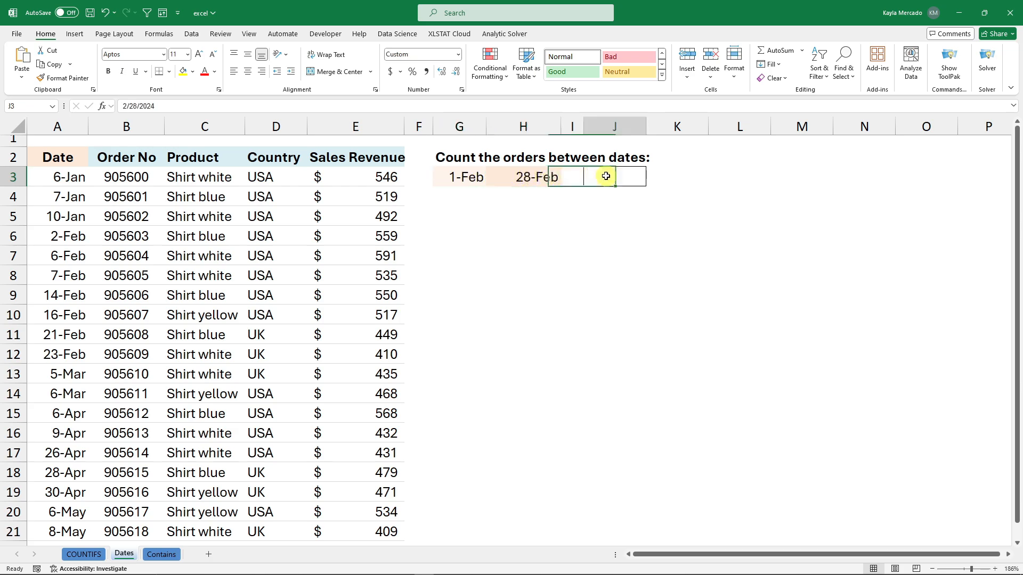
pyautogui.write('=counts')
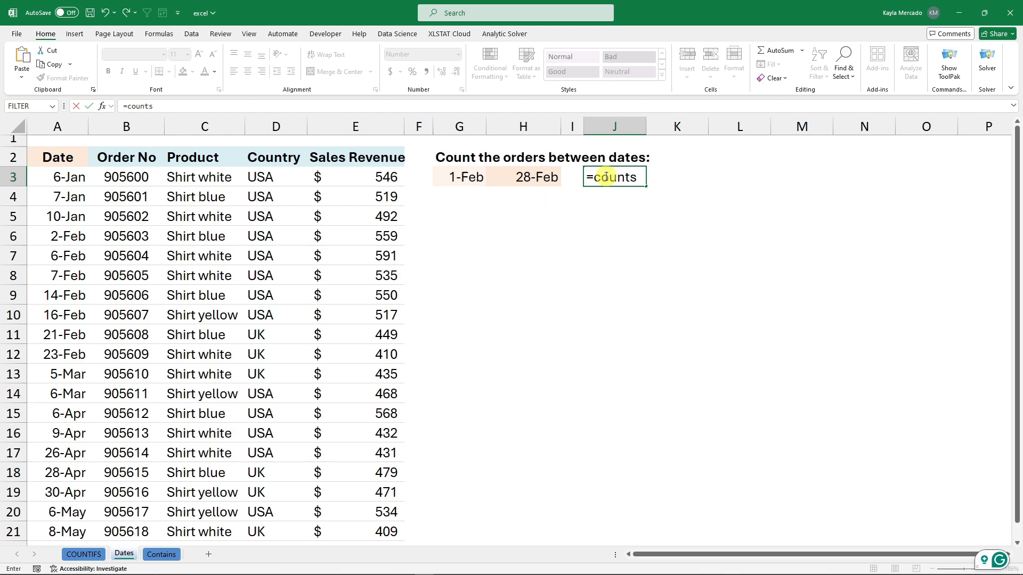
pyautogui.press('BackSpace')
pyautogui.write('ifs(')
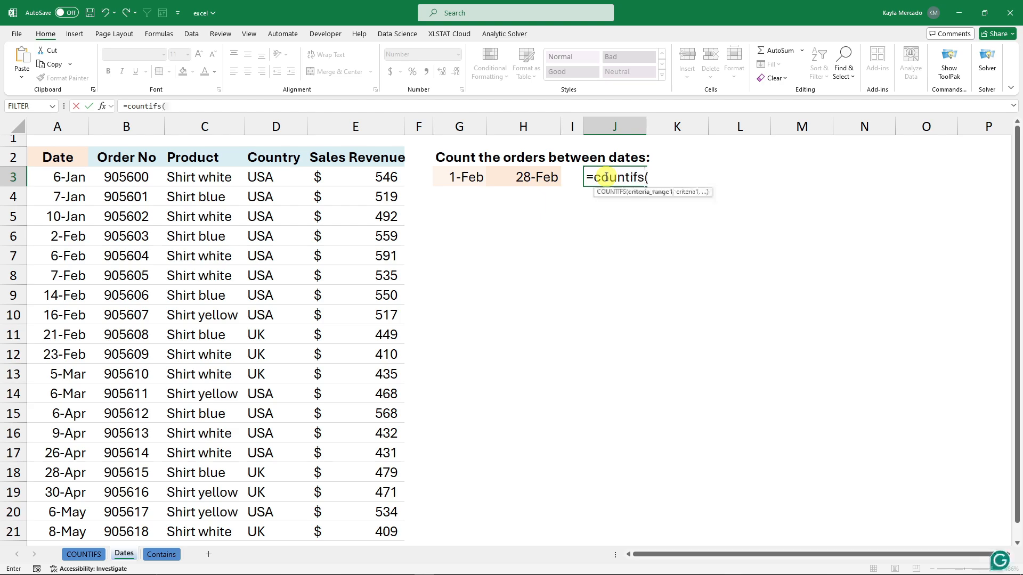
# - Complete the COUNTIFS in J3 with the dates A3:A21 as criteria range and start date G3 as criterion
pyautogui.moveTo(70, 394); pyautogui.dragTo(64, 532)
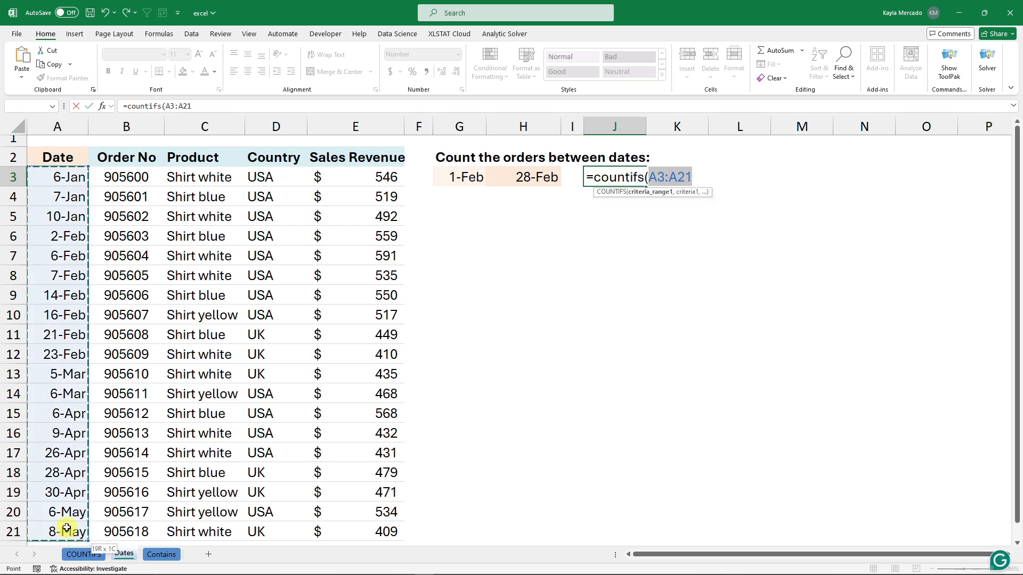
pyautogui.write(',')
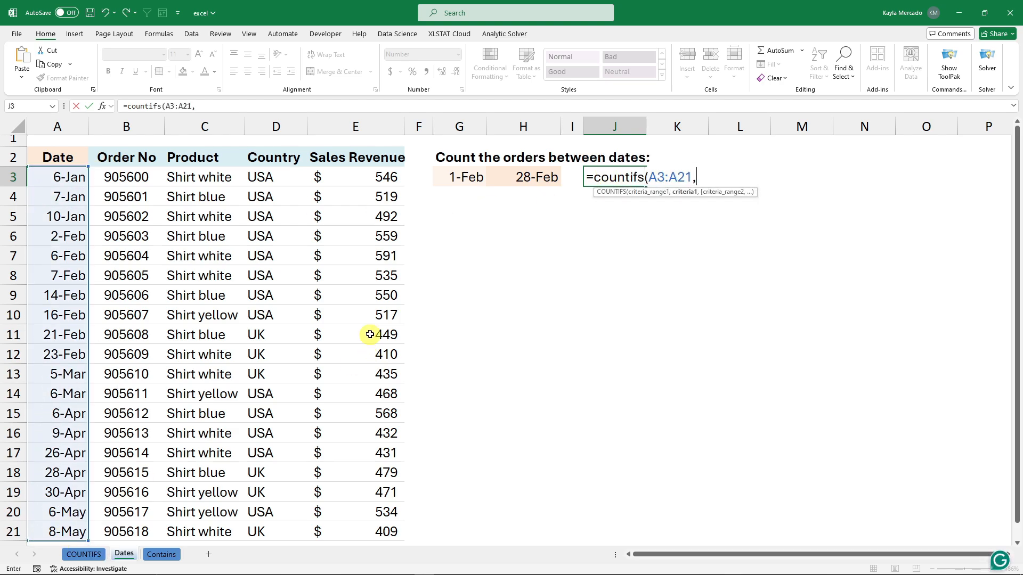
pyautogui.click(466, 177)
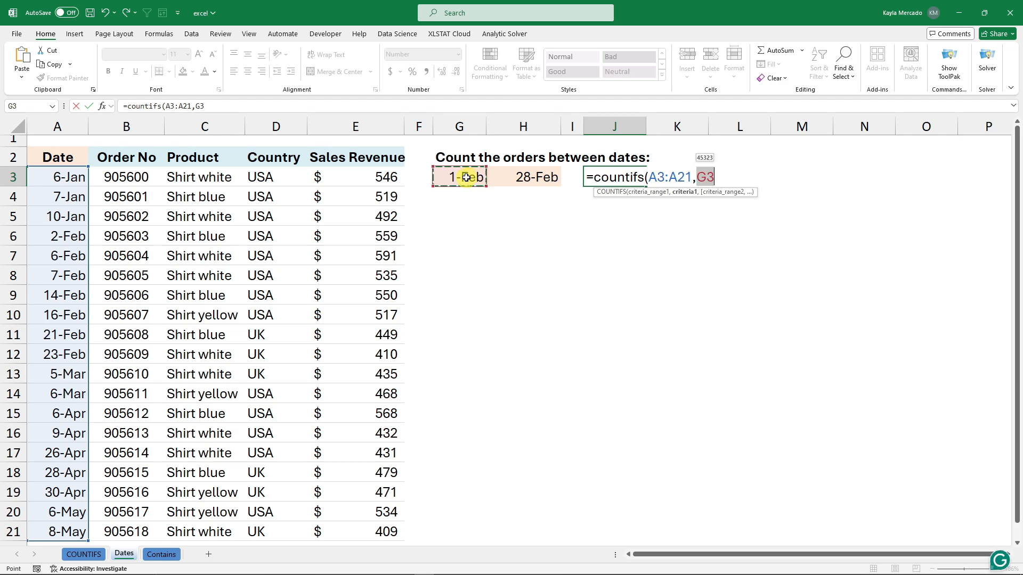
pyautogui.write(')')
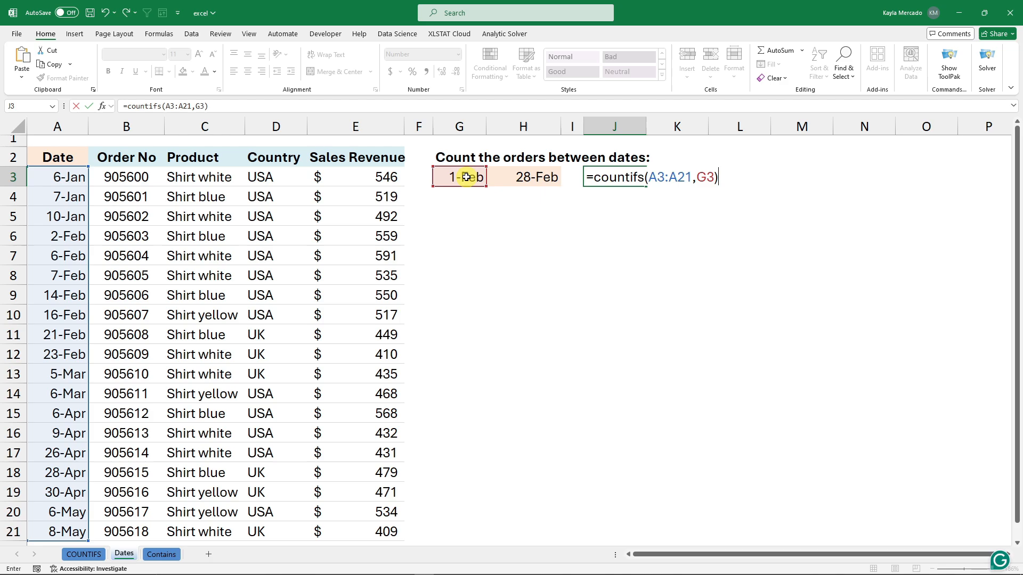
pyautogui.press('Return')
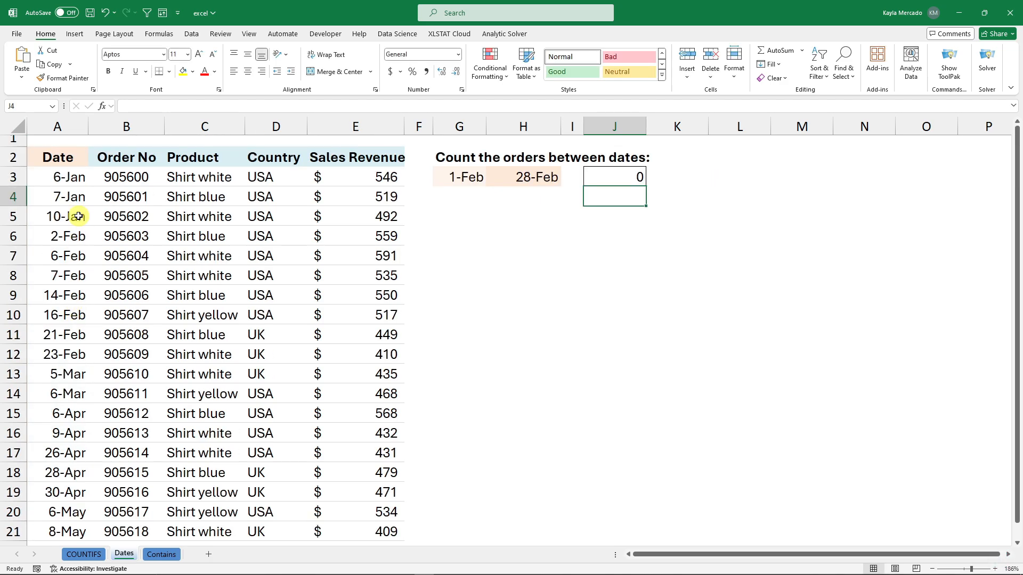
# - Change the start-date criterion in J3's COUNTIFS formula to ">"&G3
pyautogui.click(622, 175)
pyautogui.doubleClick(622, 176)
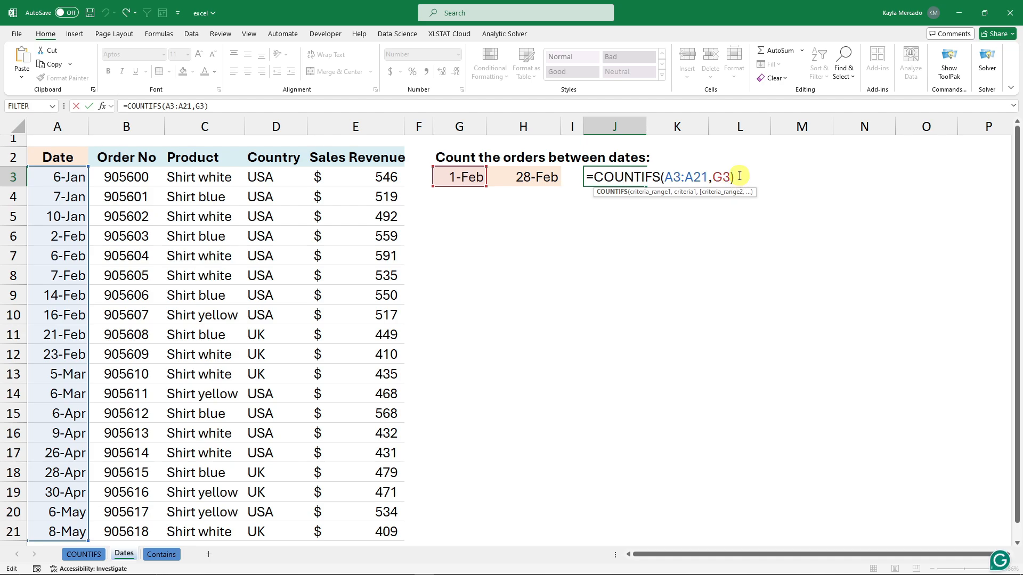
pyautogui.click(740, 172)
pyautogui.press('BackSpace')
pyautogui.press('Left')
pyautogui.press('Left')
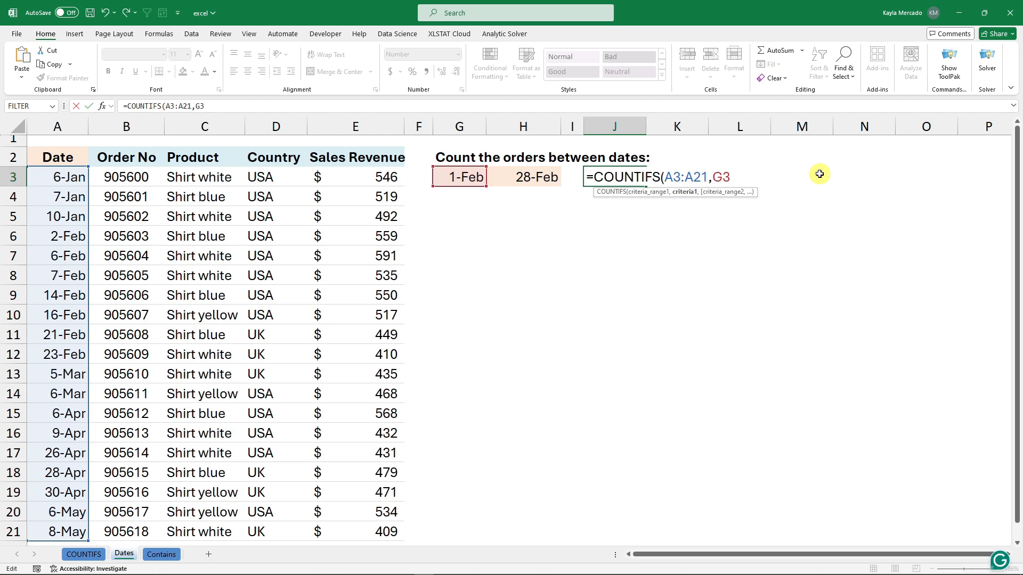
pyautogui.write('">"')
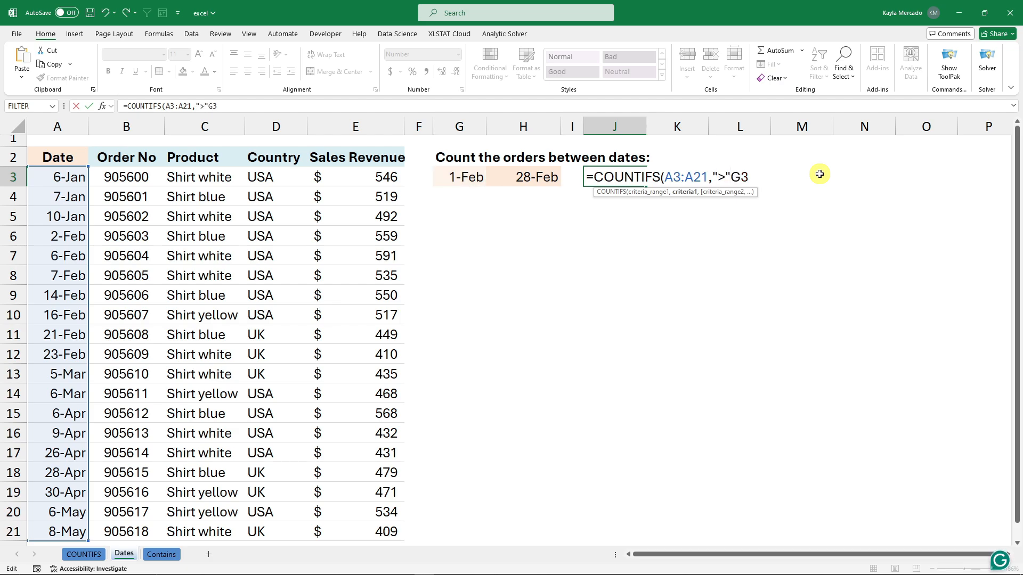
pyautogui.write('&G3')
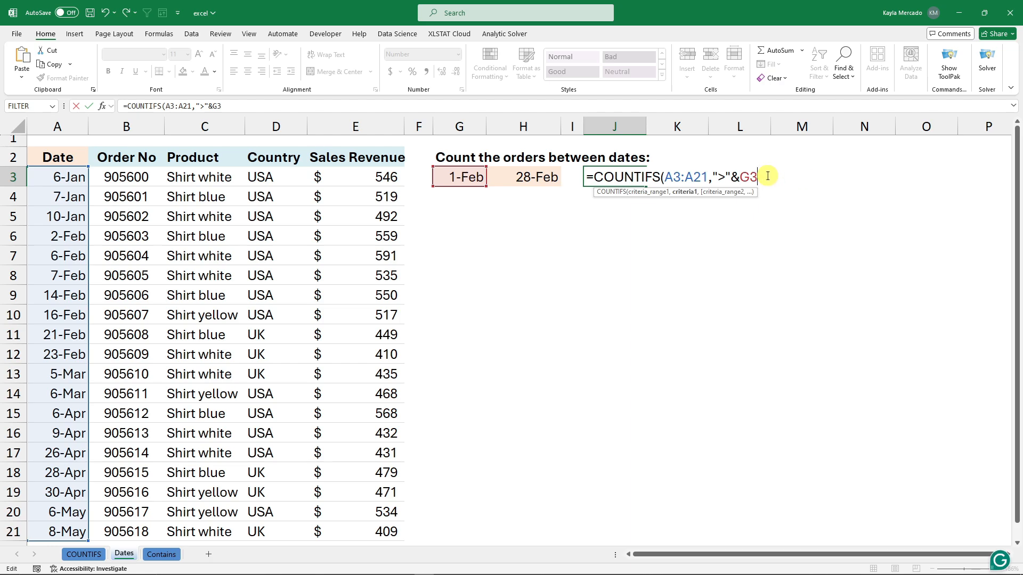
# - Complete the COUNTIFS in J3 with A3:A21 as second criteria range and "<"&H3 as its criterion
pyautogui.write(',')
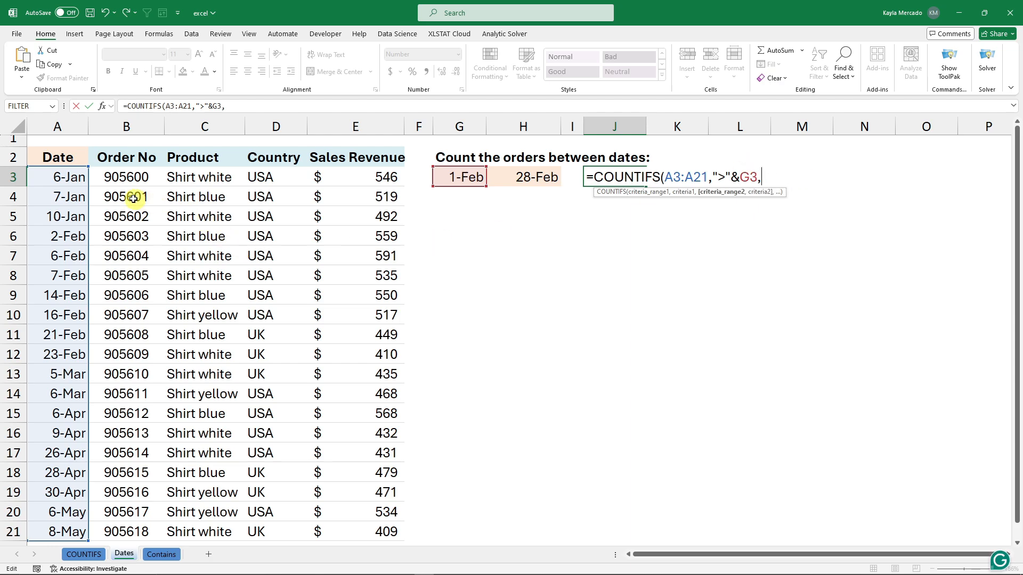
pyautogui.moveTo(71, 177); pyautogui.dragTo(74, 532)
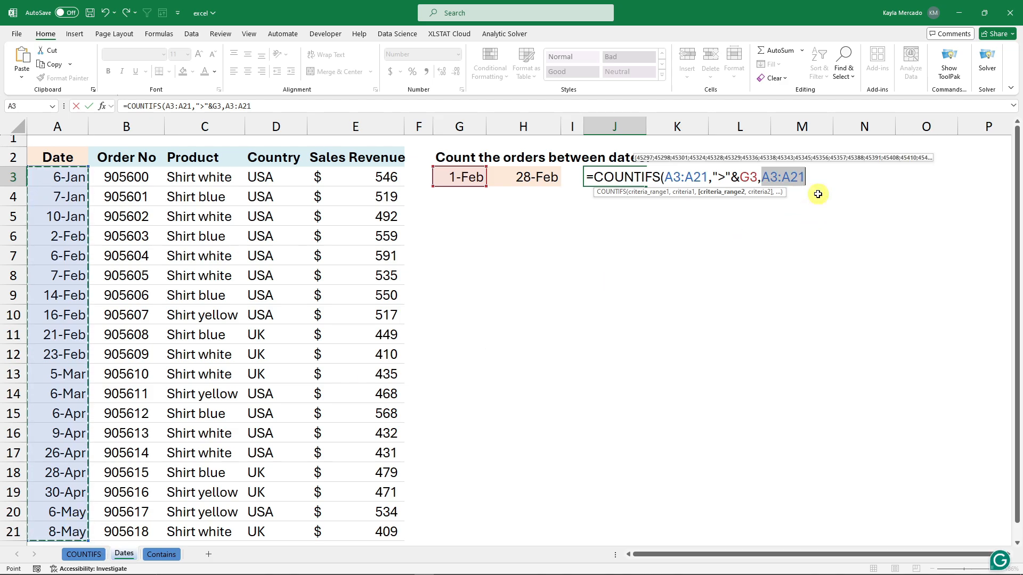
pyautogui.write(',"<')
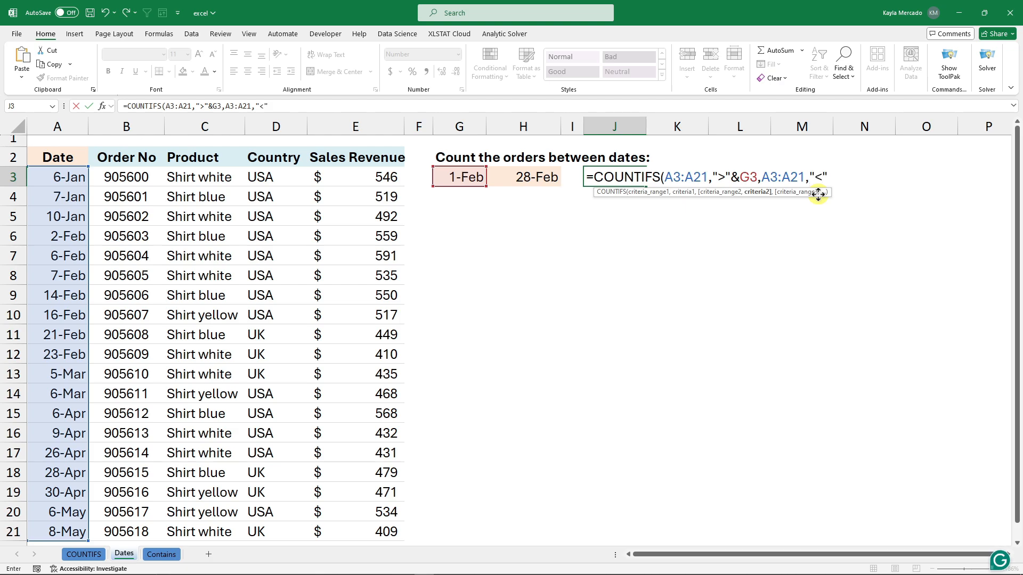
pyautogui.write('"&')
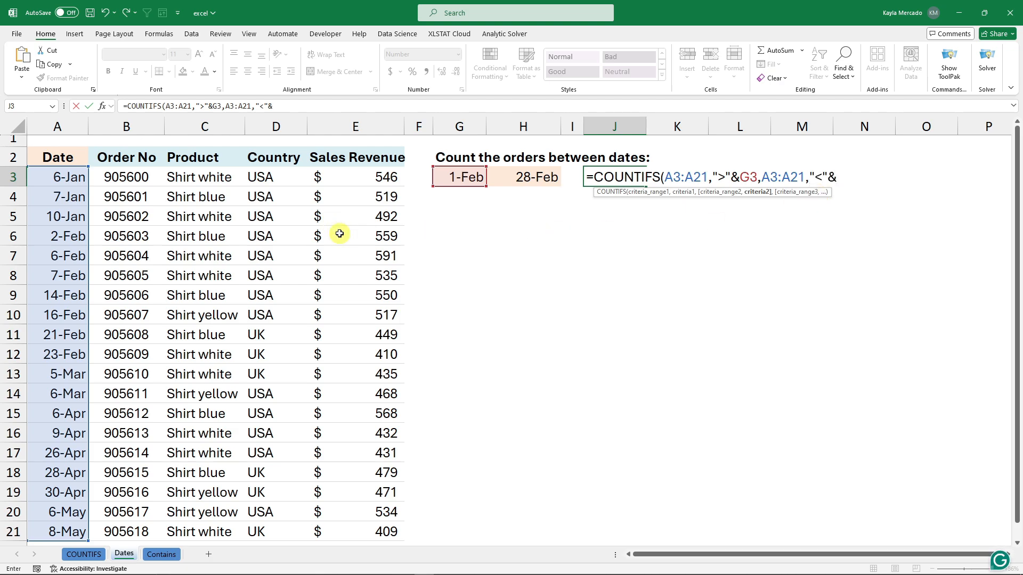
pyautogui.click(537, 178)
pyautogui.write(')')
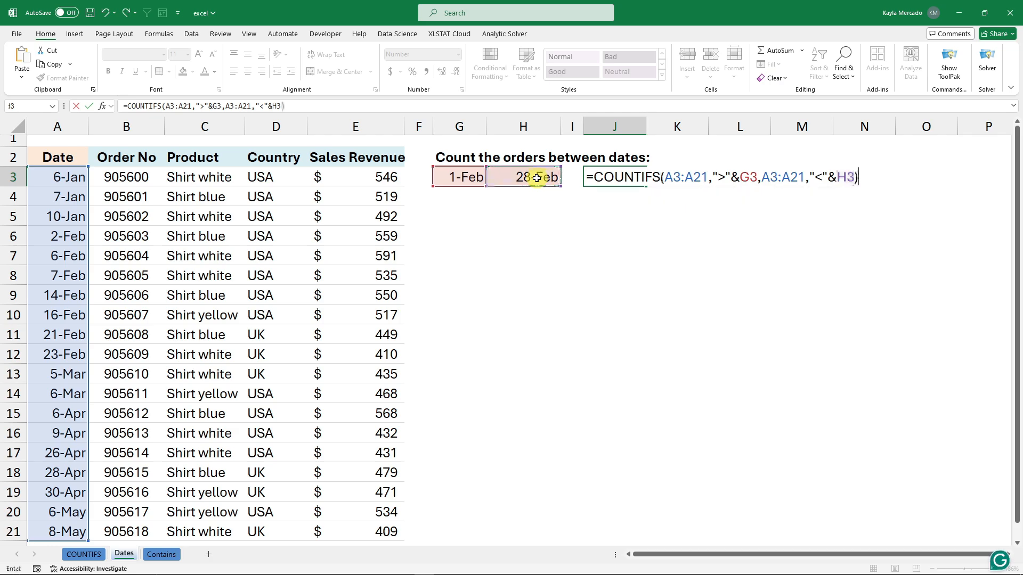
pyautogui.press('Return')
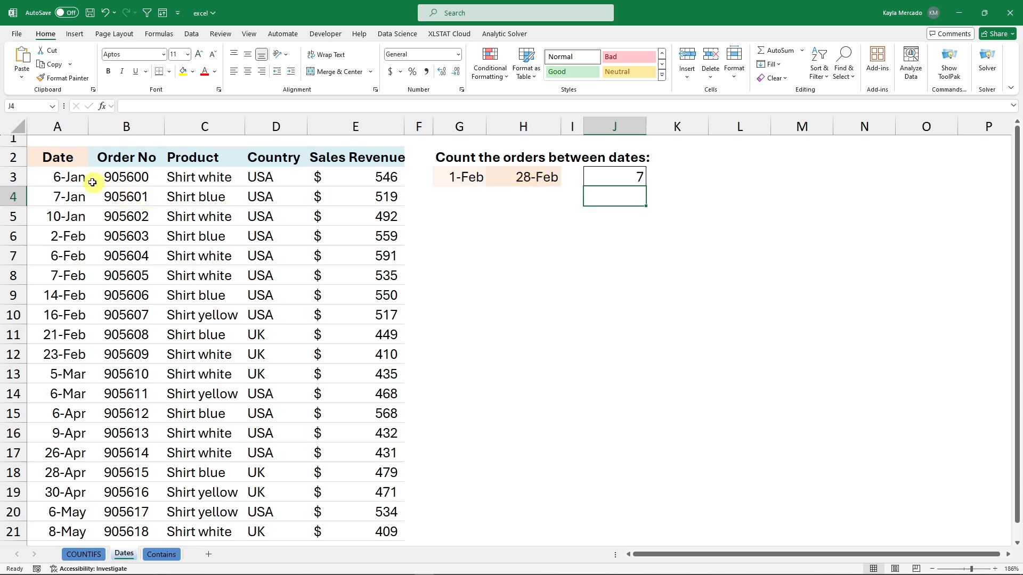
pyautogui.moveTo(85, 180); pyautogui.dragTo(354, 512)
pyautogui.click(695, 251)
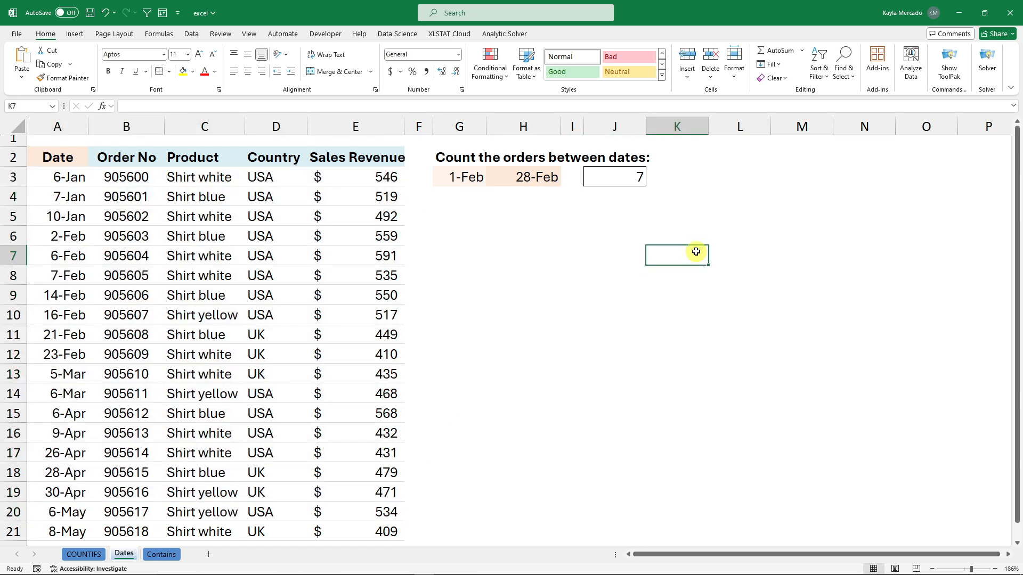
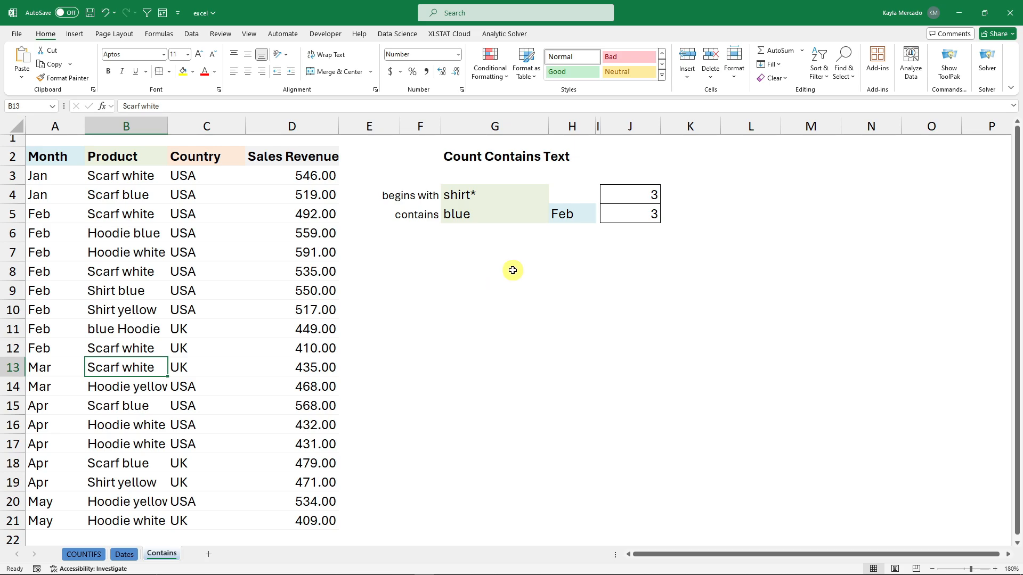
# - On the Contains sheet, clear the existing formulas from the result cells J4 and J5
pyautogui.click(651, 193)
pyautogui.doubleClick(647, 212)
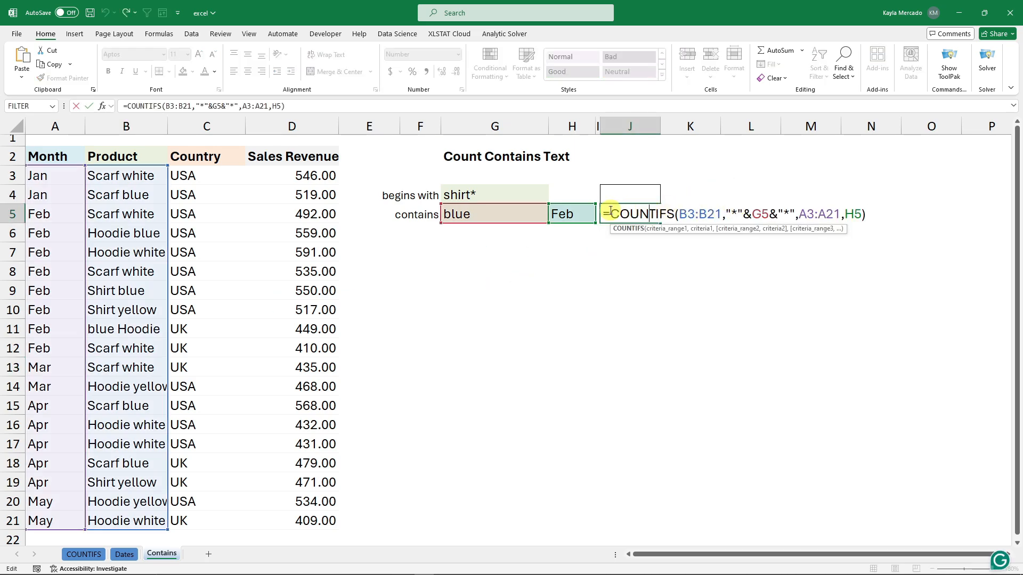
pyautogui.moveTo(604, 212); pyautogui.dragTo(897, 208)
pyautogui.press('Delete')
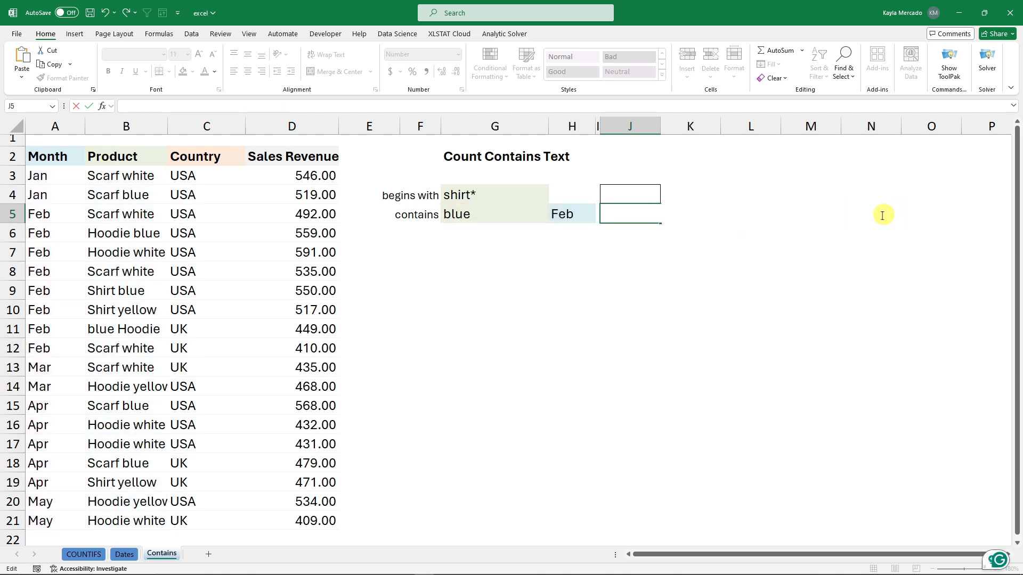
pyautogui.click(641, 302)
# - Remove the asterisk from the "begins with" criterion in G4, leaving shirt
pyautogui.click(508, 192)
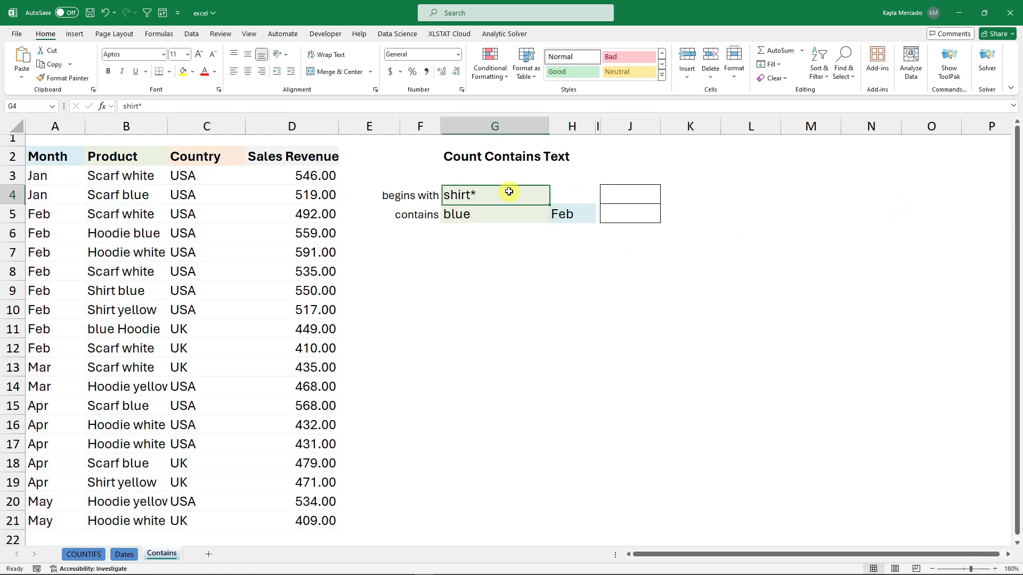
pyautogui.doubleClick(499, 189)
pyautogui.press('BackSpace')
pyautogui.click(542, 270)
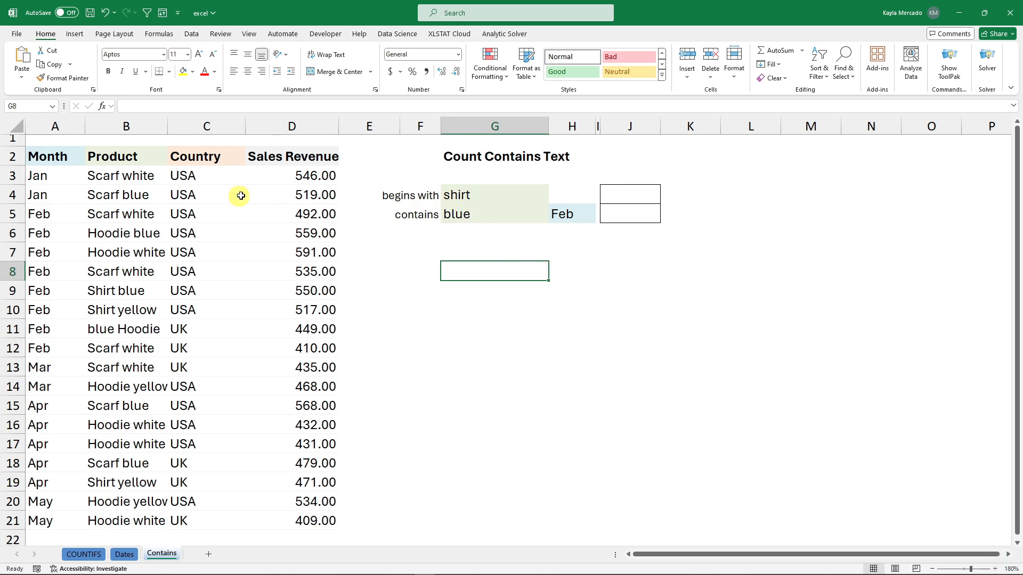
pyautogui.click(473, 192)
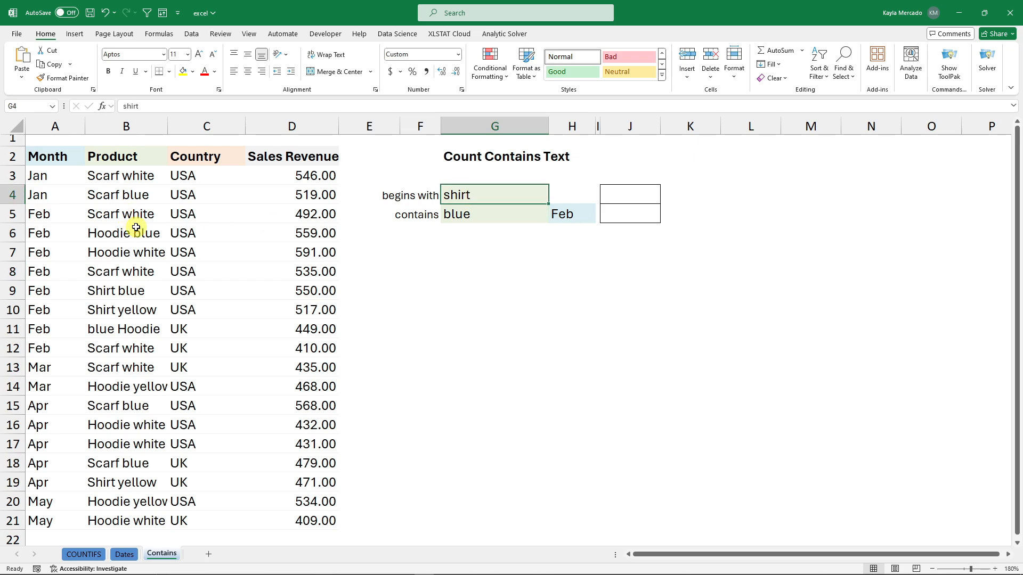
# - Enter a COUNTIFS formula in J4 with the products B3:B21 as criteria range and G4 as criterion
pyautogui.click(127, 291)
pyautogui.click(128, 312)
pyautogui.click(131, 381)
pyautogui.click(132, 285)
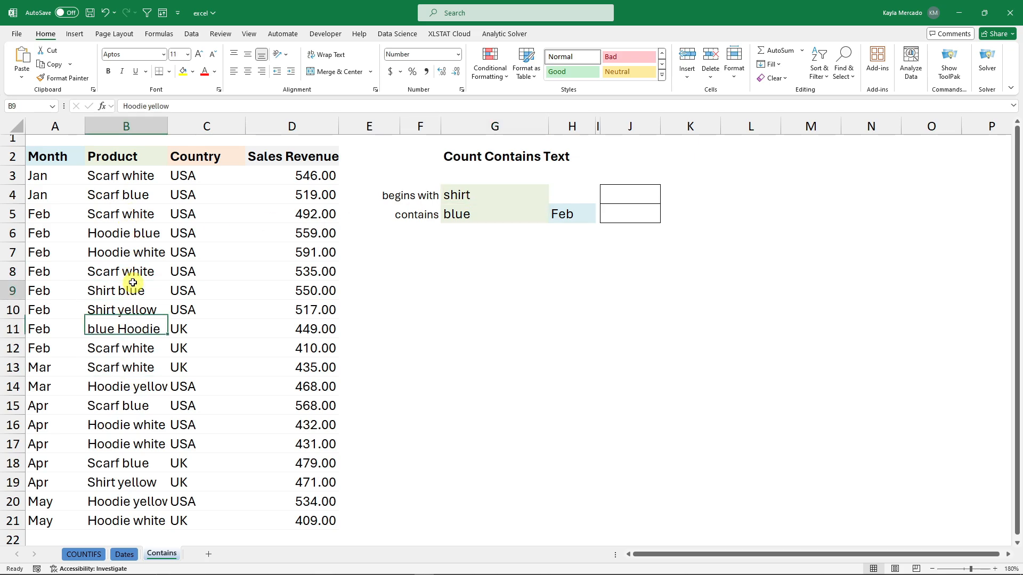
pyautogui.click(612, 198)
pyautogui.write('=')
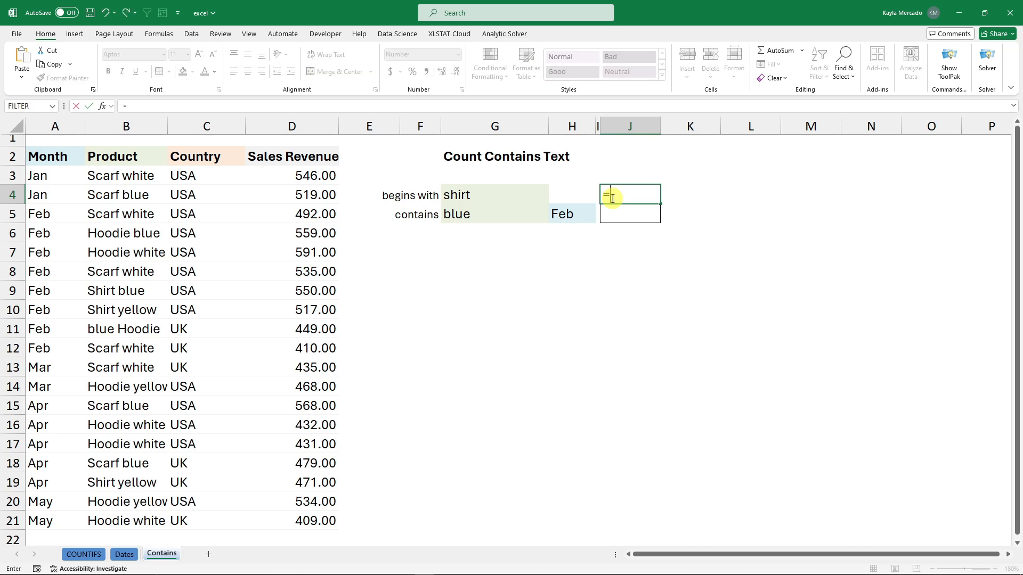
pyautogui.write('countifs(')
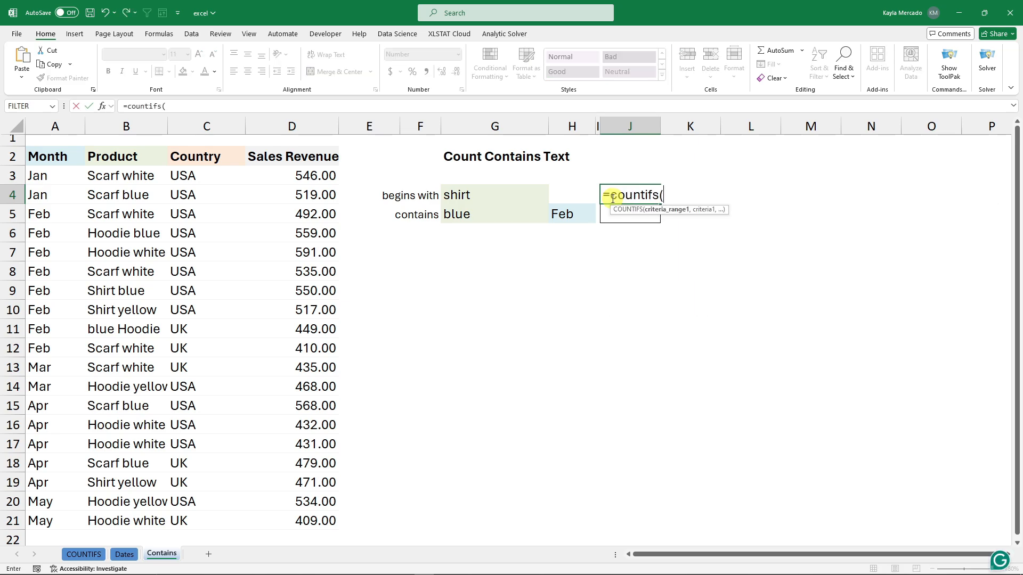
pyautogui.moveTo(136, 178); pyautogui.dragTo(137, 521)
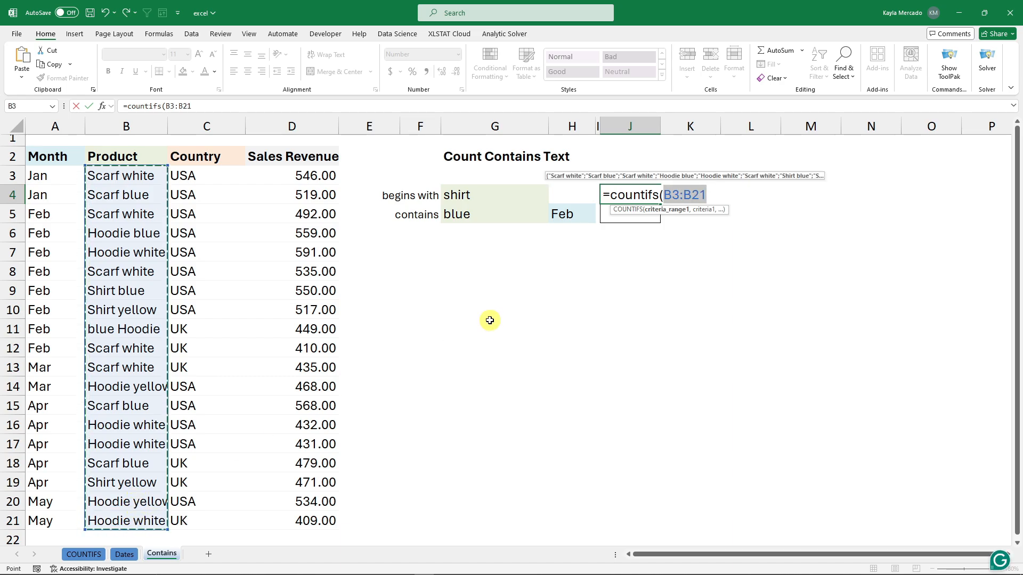
pyautogui.write(',')
pyautogui.click(469, 196)
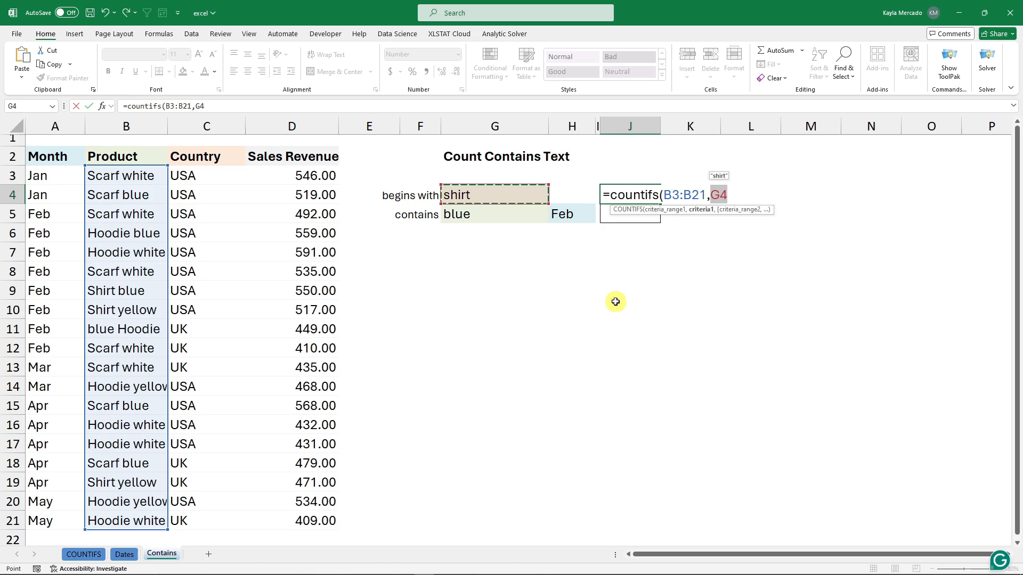
pyautogui.write(')')
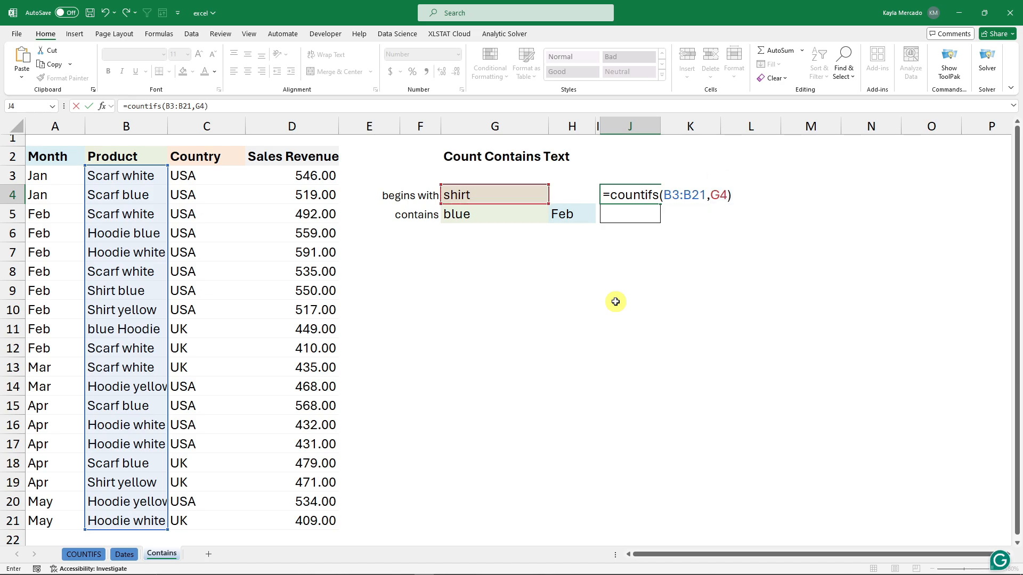
pyautogui.press('Return')
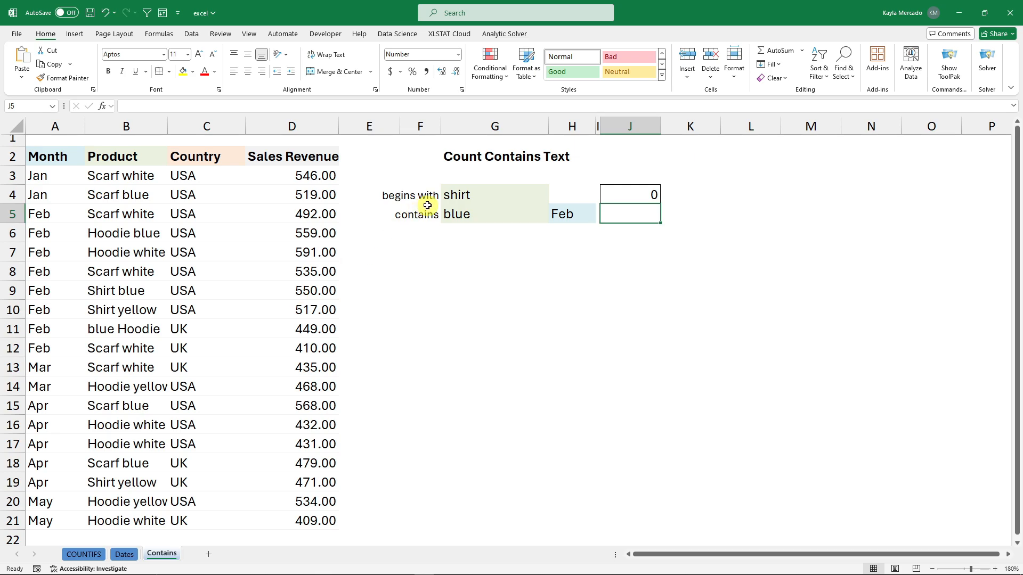
# - Add the asterisk wildcard to the "begins with" criterion in G4, making it shirt*
pyautogui.click(495, 198)
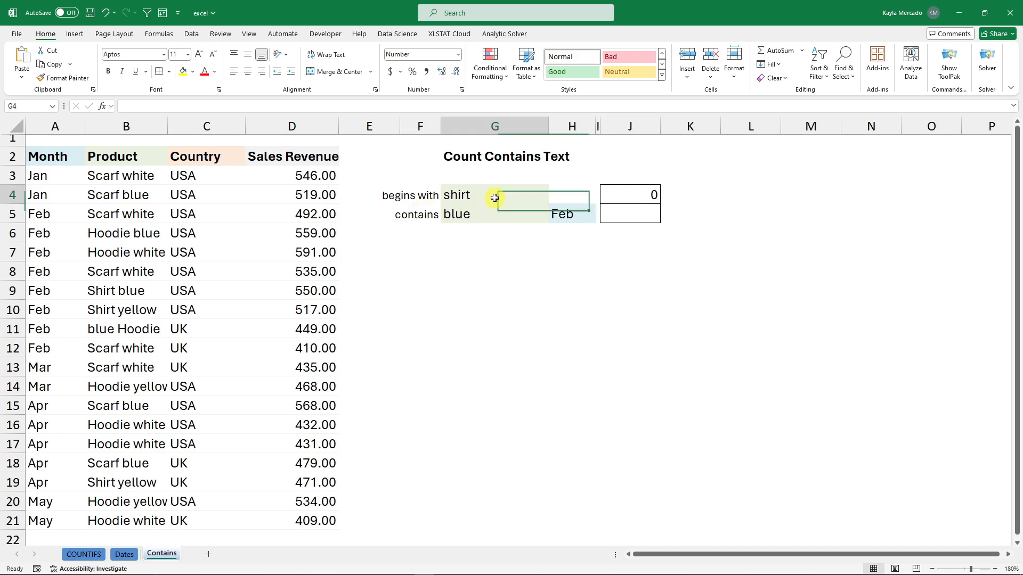
pyautogui.click(189, 107)
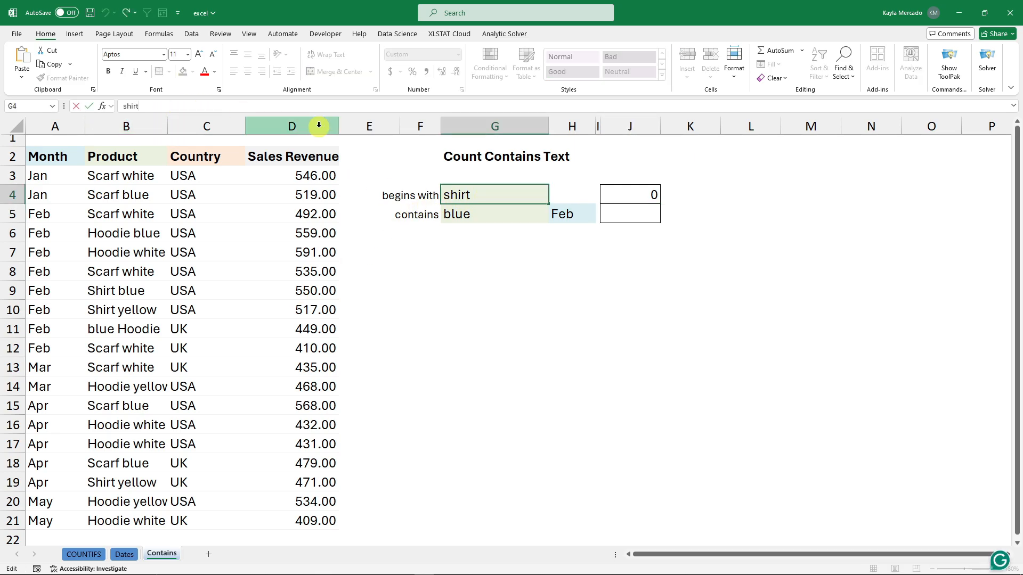
pyautogui.write('*')
pyautogui.press('Return')
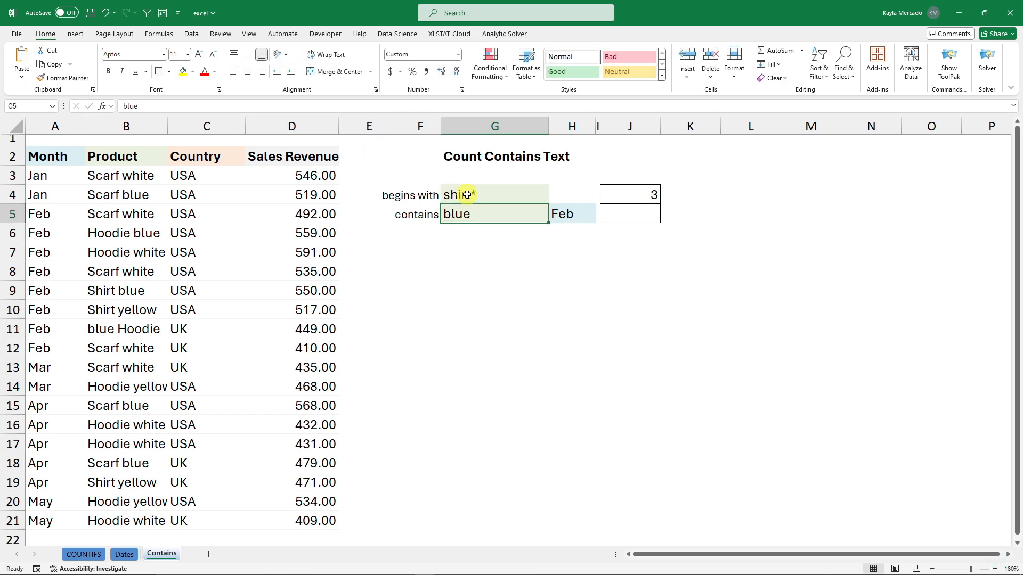
pyautogui.click(107, 292)
pyautogui.click(105, 406)
pyautogui.click(115, 349)
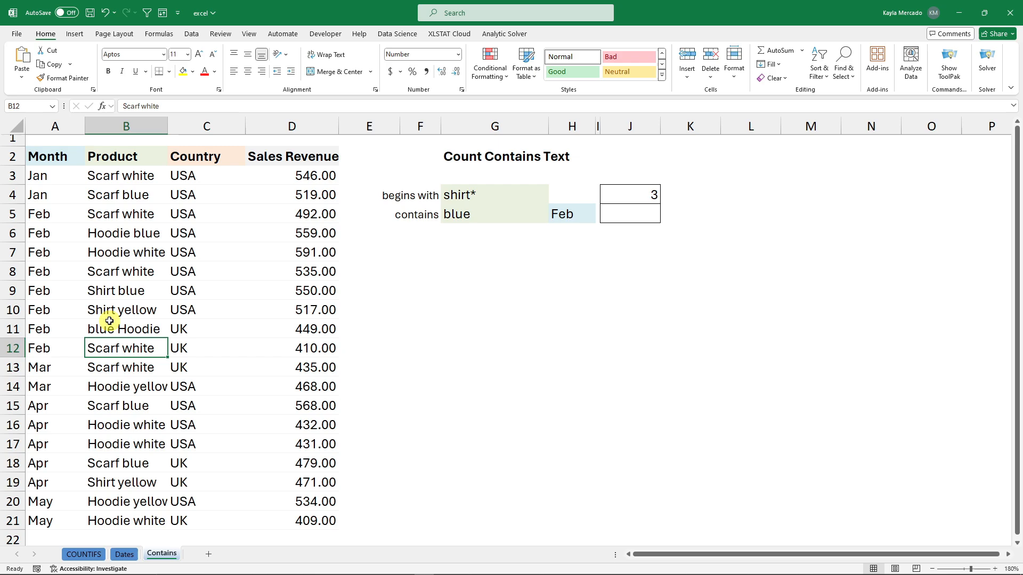
pyautogui.click(461, 215)
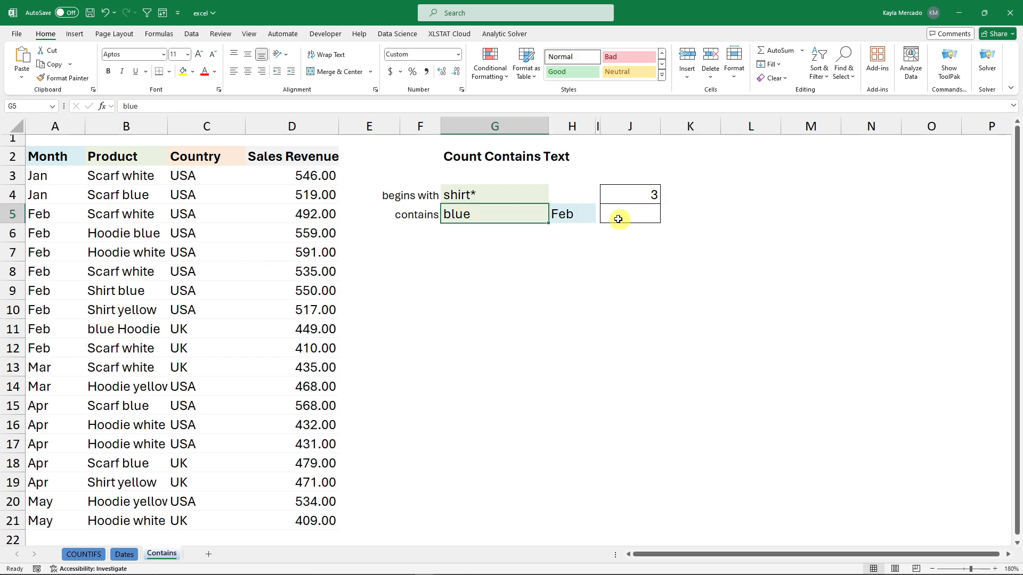
pyautogui.click(469, 236)
pyautogui.click(457, 217)
pyautogui.click(577, 214)
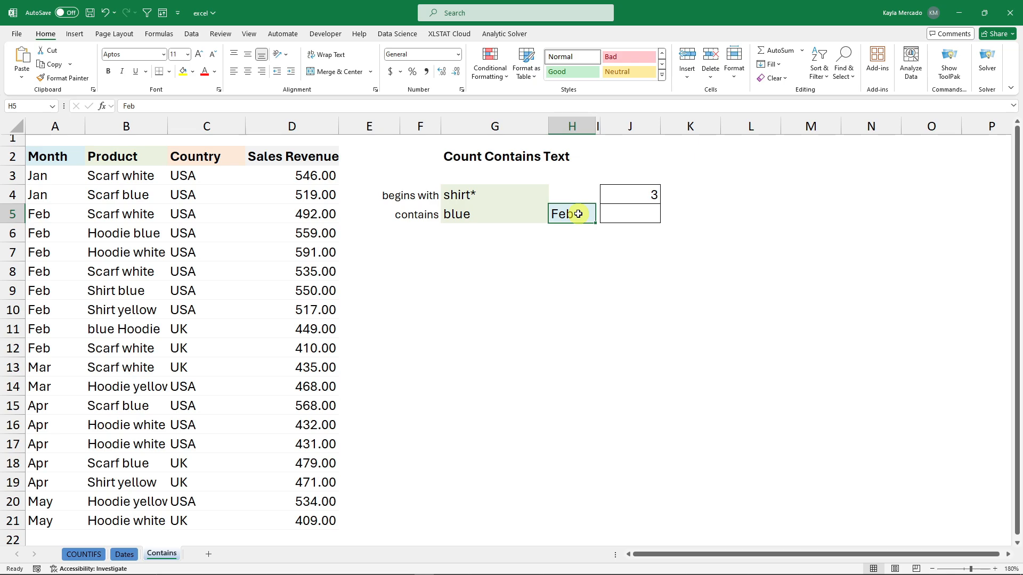
pyautogui.click(614, 385)
# - Start a COUNTIFS formula in J5 with the products B3:B21 as criteria range and G5 as criterion
pyautogui.doubleClick(619, 215)
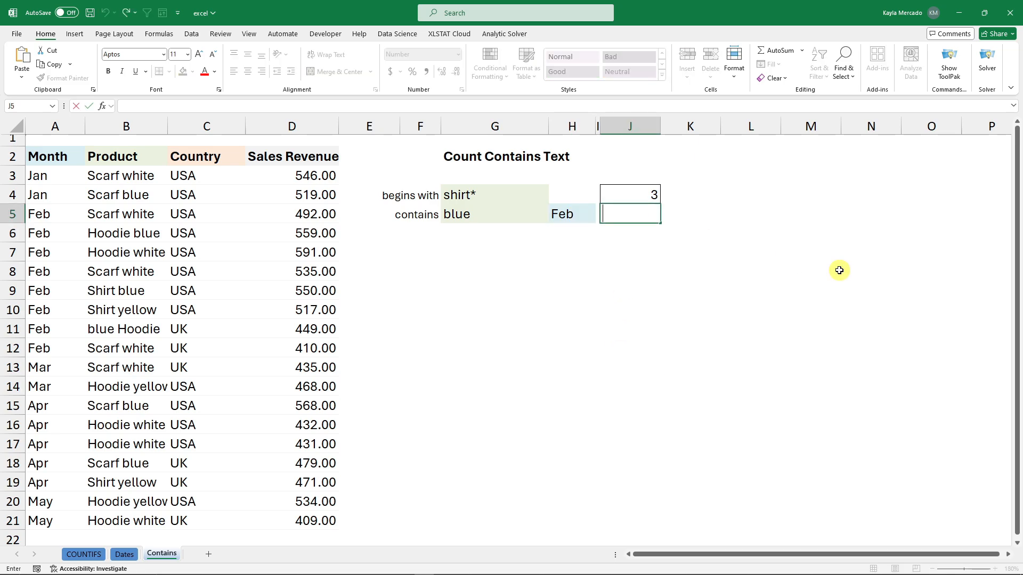
pyautogui.write('=countsifs')
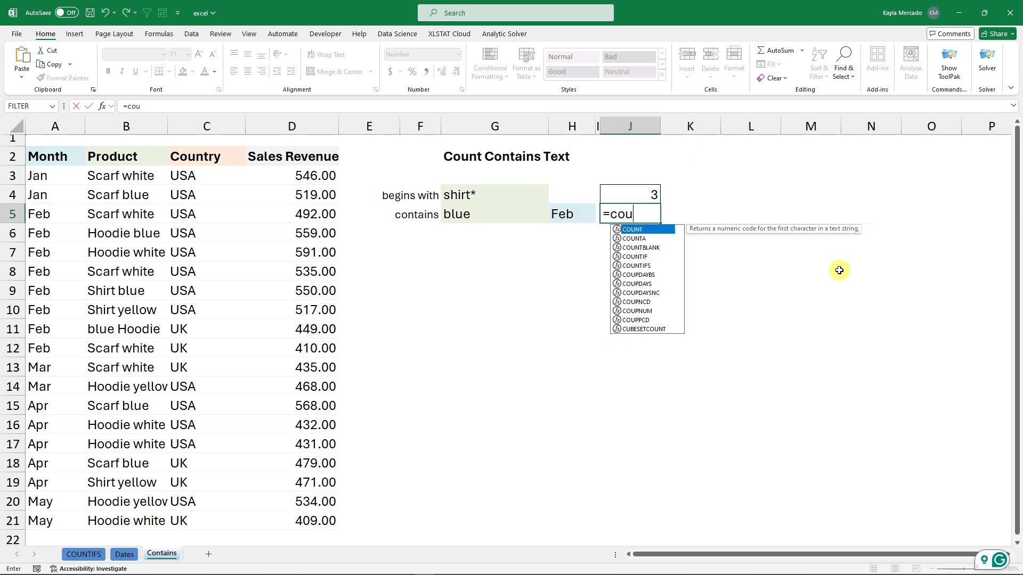
pyautogui.press('BackSpace')
pyautogui.press('BackSpace')
pyautogui.press('BackSpace')
pyautogui.press('BackSpace')
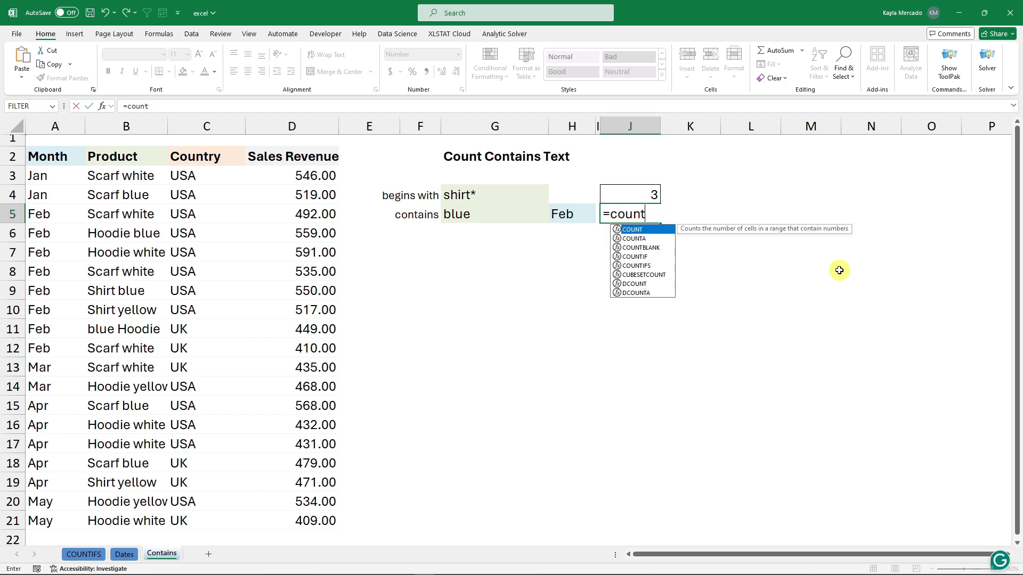
pyautogui.write('ifs(')
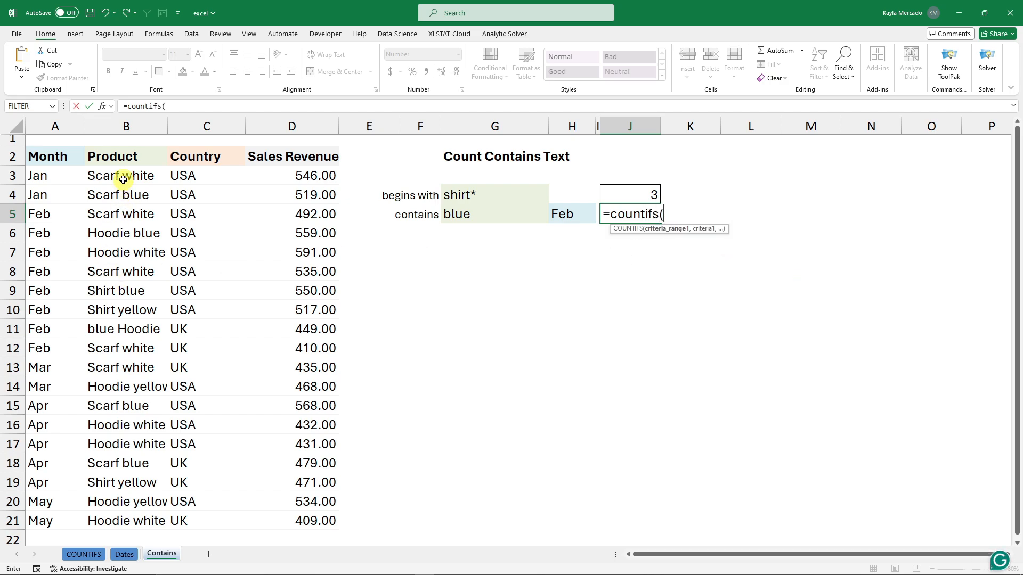
pyautogui.moveTo(123, 177); pyautogui.dragTo(119, 521)
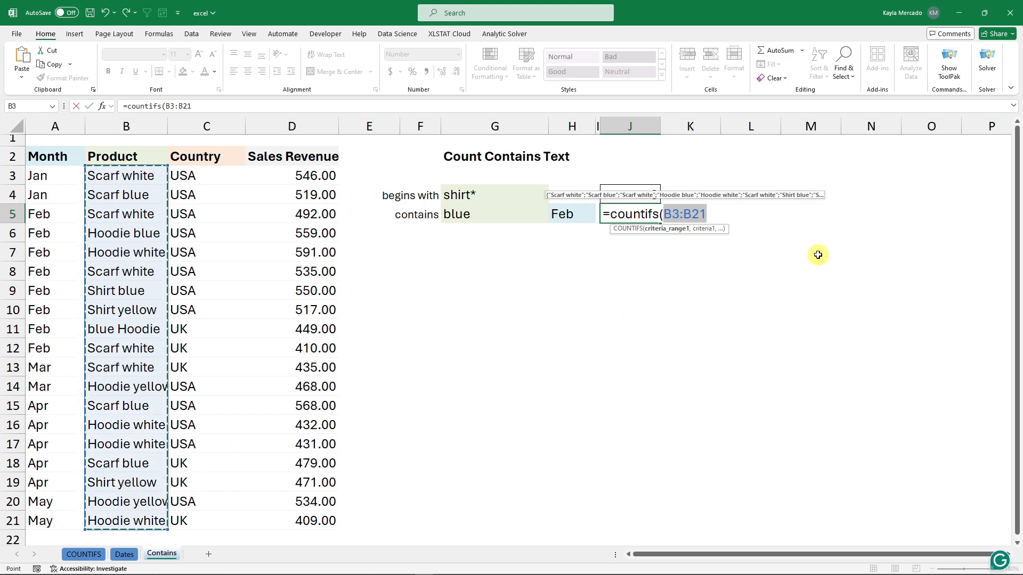
pyautogui.write(',')
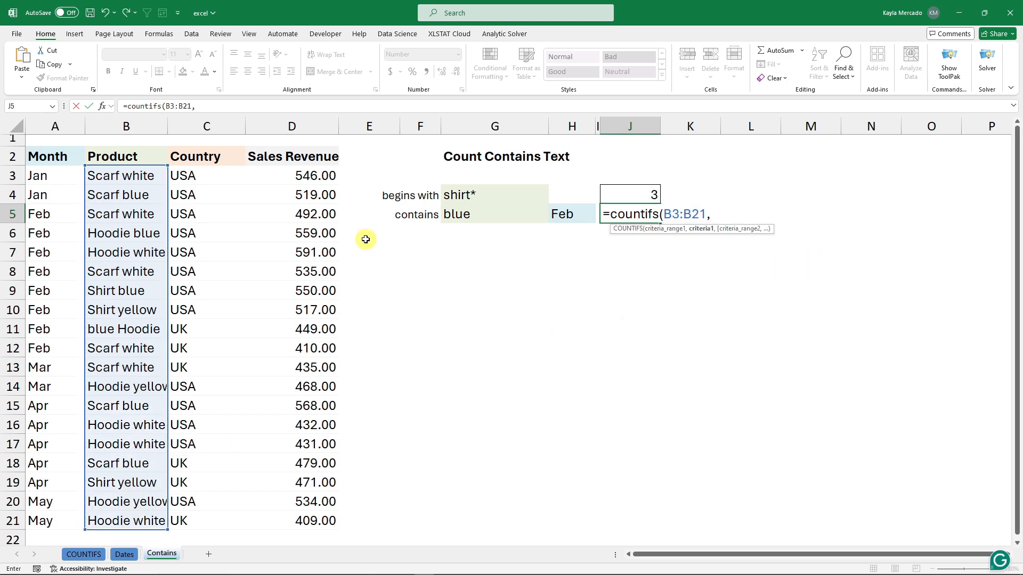
pyautogui.click(466, 214)
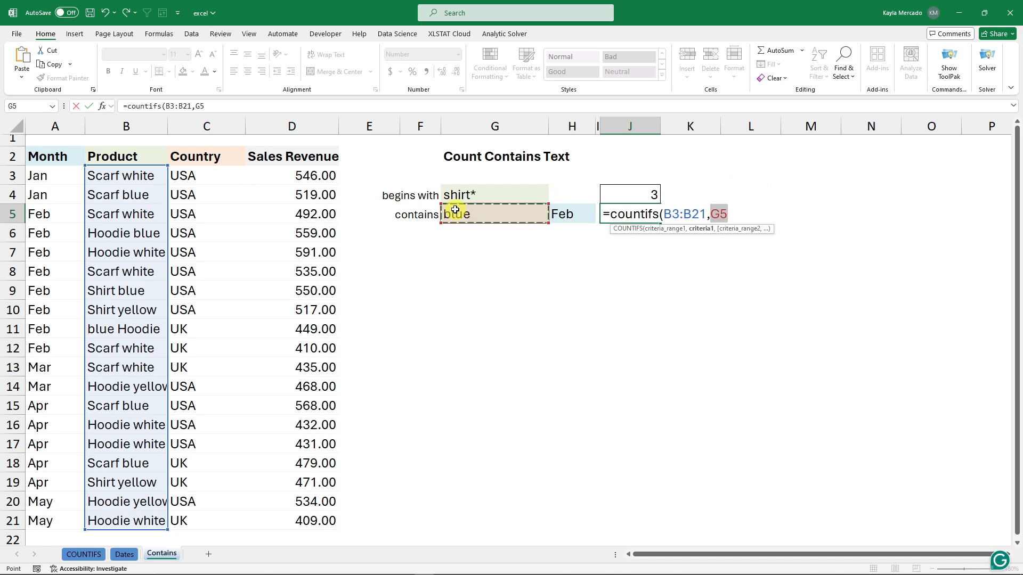
# - Wrap the G5 criterion in asterisk wildcards joined with ampersands, making it "*"&G5&"*" in the J5 formula
pyautogui.click(197, 106)
pyautogui.write('"')
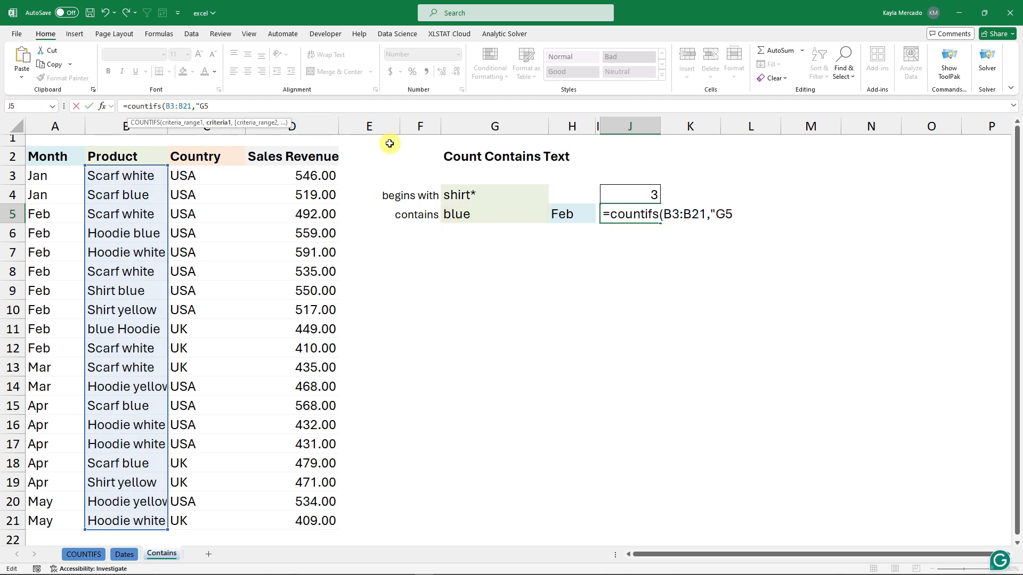
pyautogui.write('*"&')
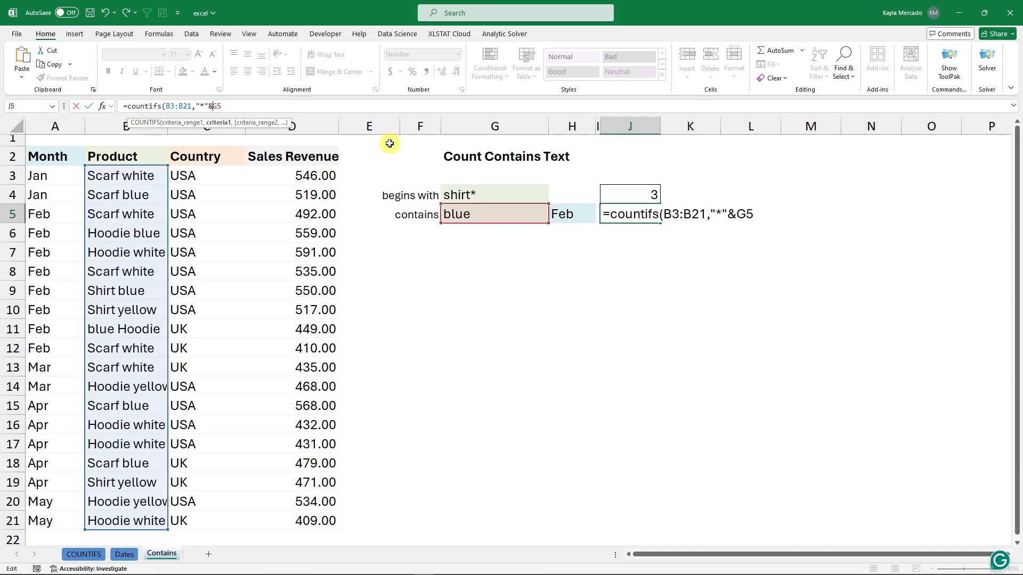
pyautogui.click(242, 111)
pyautogui.write('&"*",')
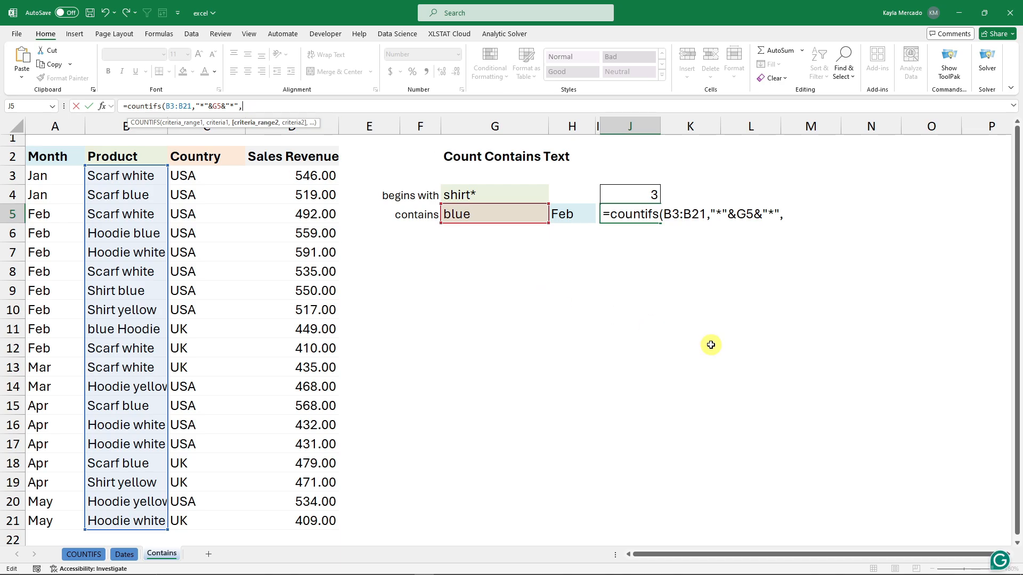
# - Add the months A3:A21 as second criteria range with H5 as its criterion and complete the J5 formula
pyautogui.moveTo(48, 176); pyautogui.dragTo(59, 520)
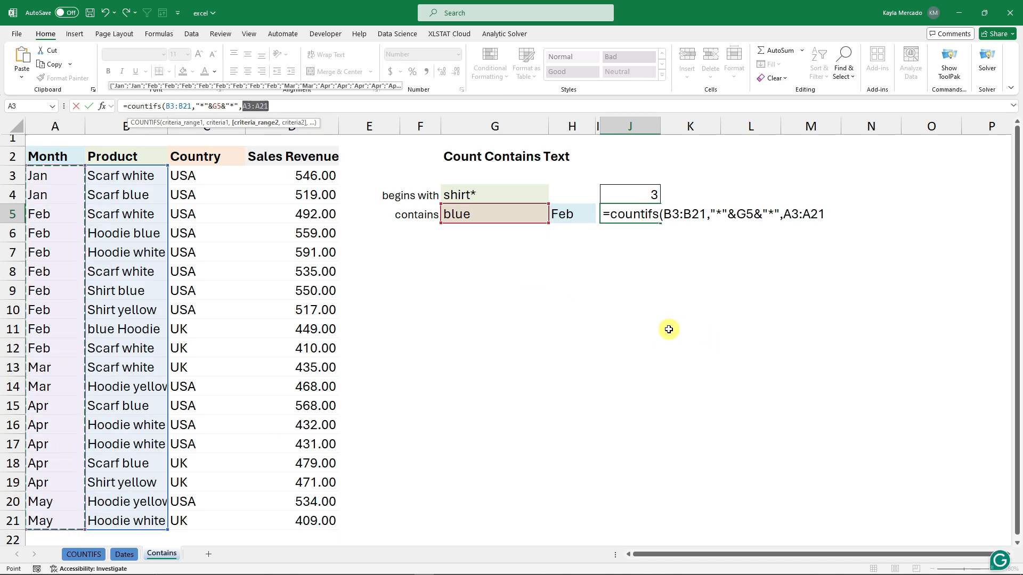
pyautogui.write(',')
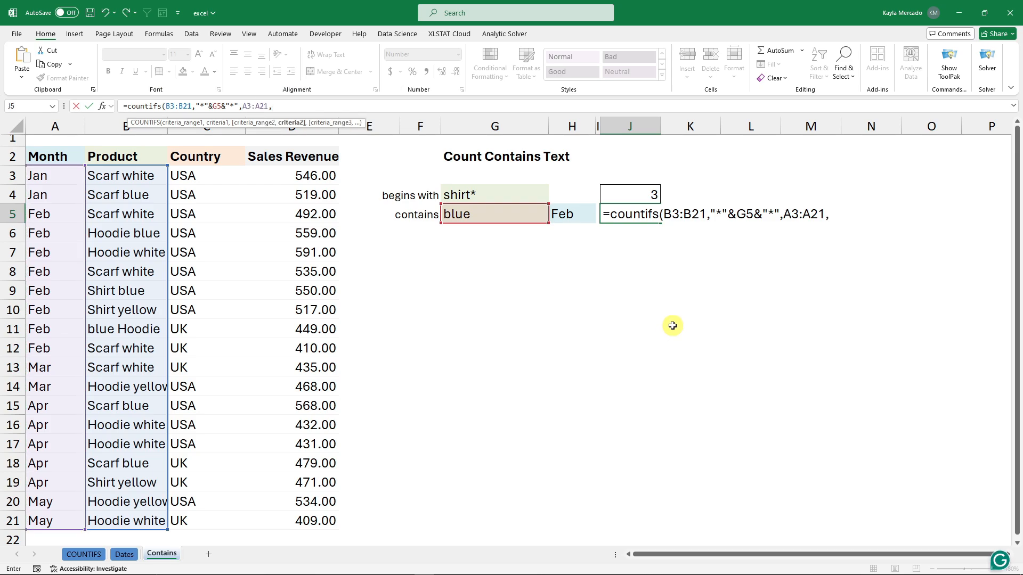
pyautogui.click(573, 215)
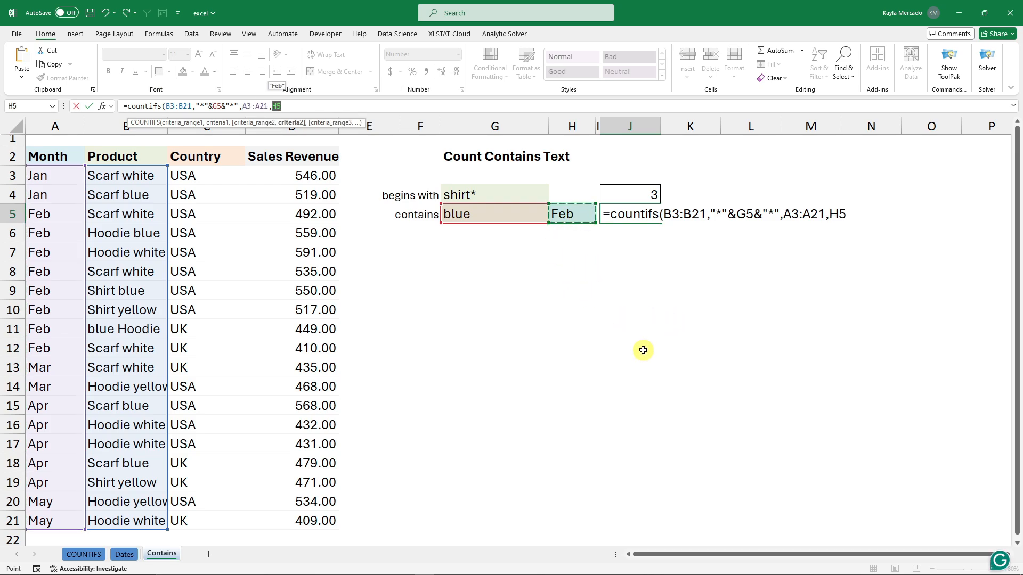
pyautogui.write(')')
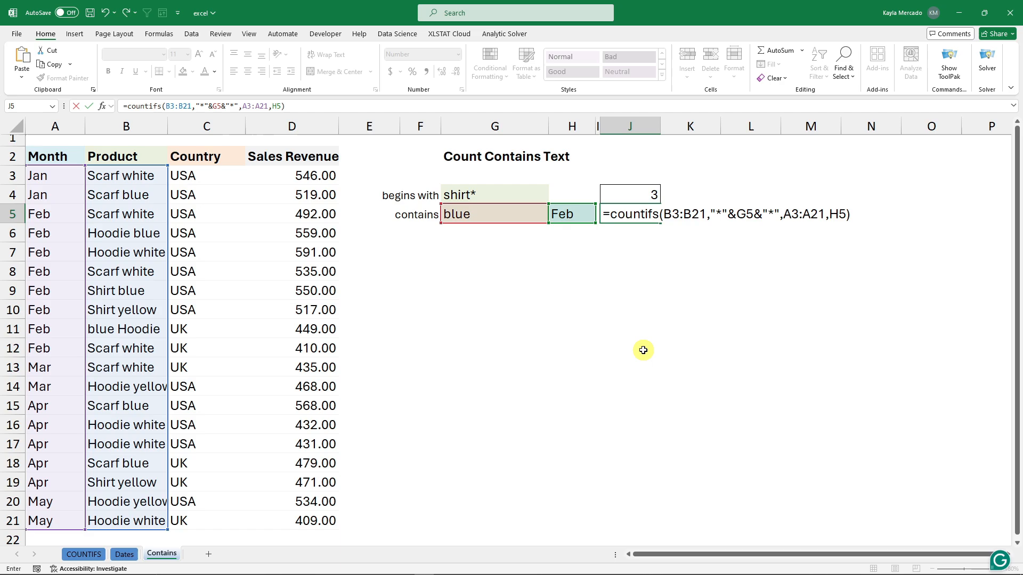
pyautogui.press('Return')
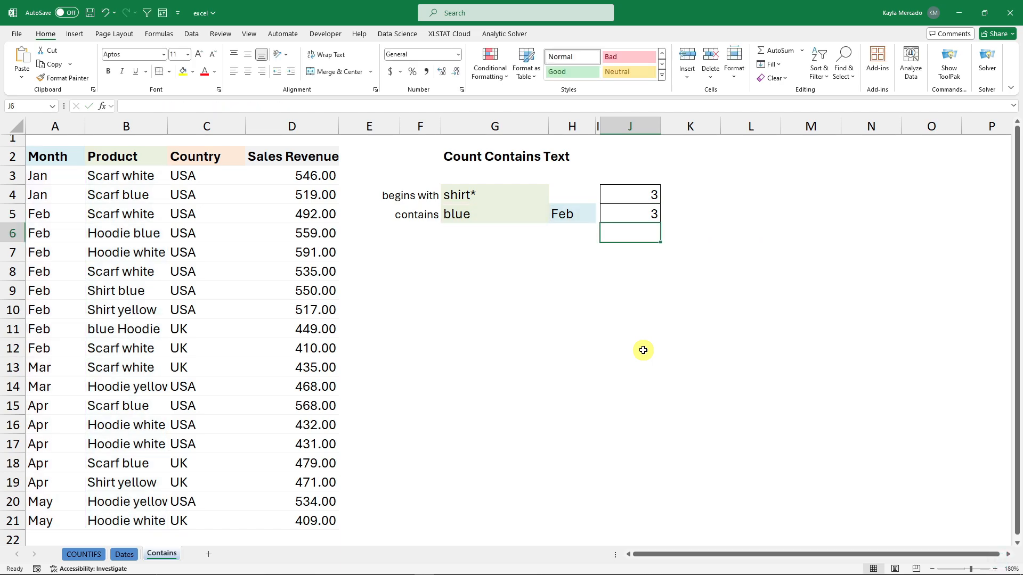
# - Change the month criterion in H5 to Apr for the "contains" count
pyautogui.click(456, 220)
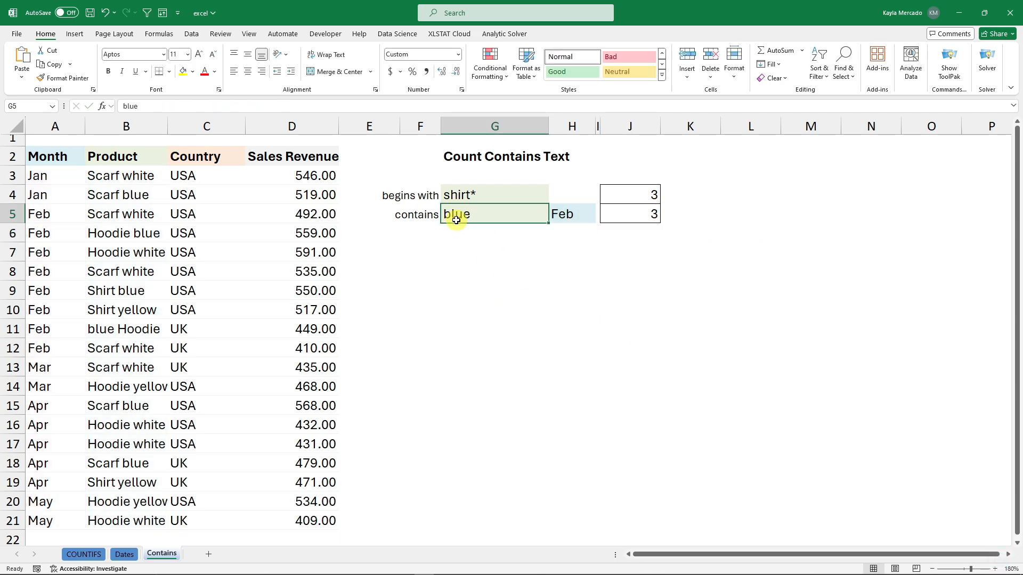
pyautogui.click(567, 215)
pyautogui.click(643, 215)
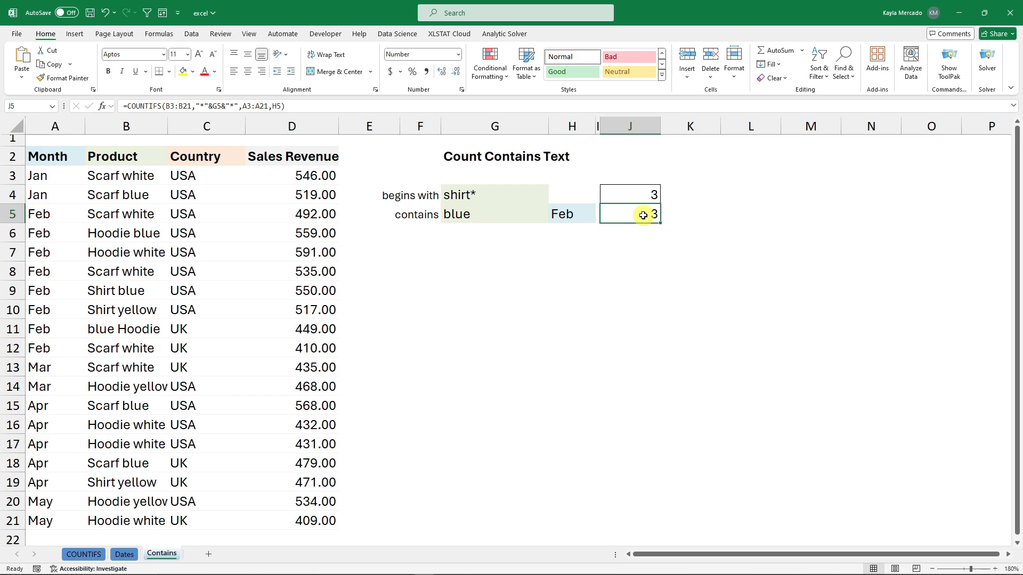
pyautogui.click(571, 213)
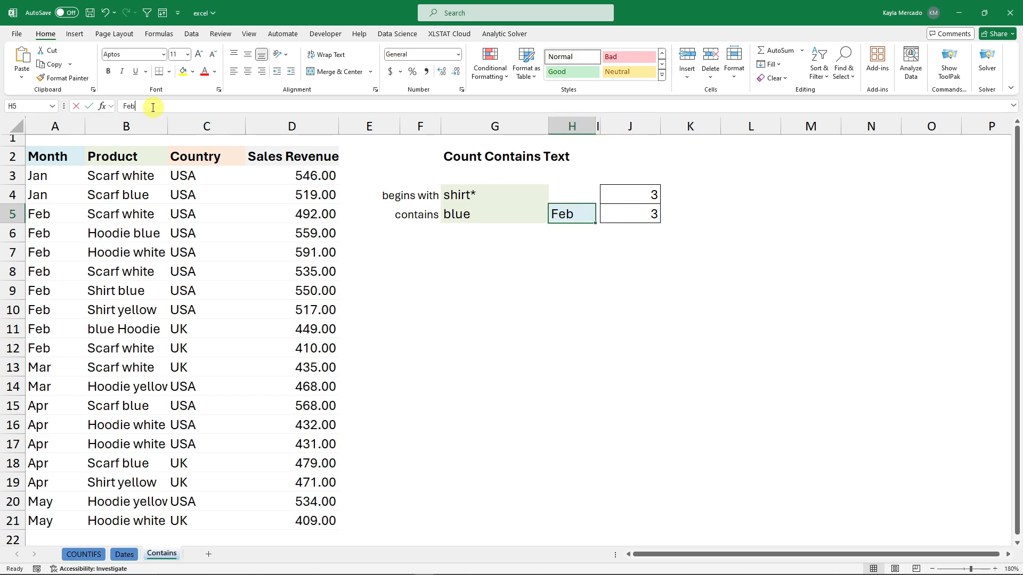
pyautogui.doubleClick(129, 106)
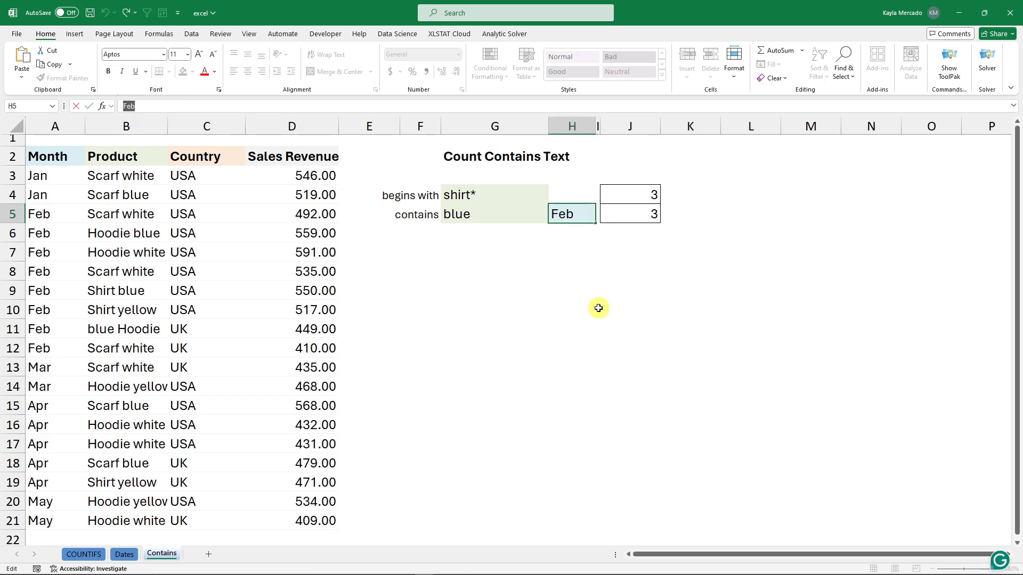
pyautogui.write('Apr')
pyautogui.press('Return')
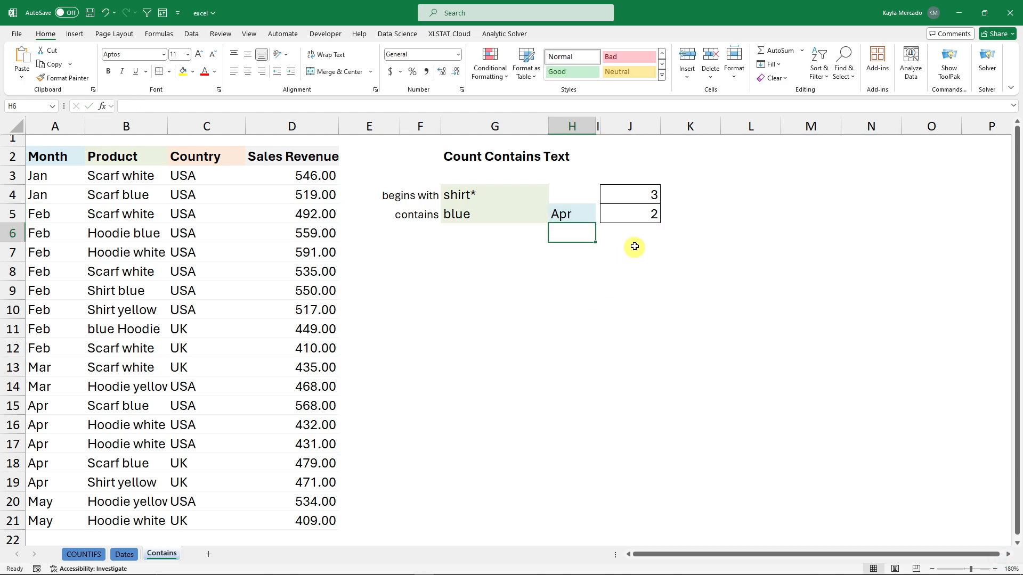
pyautogui.click(584, 370)
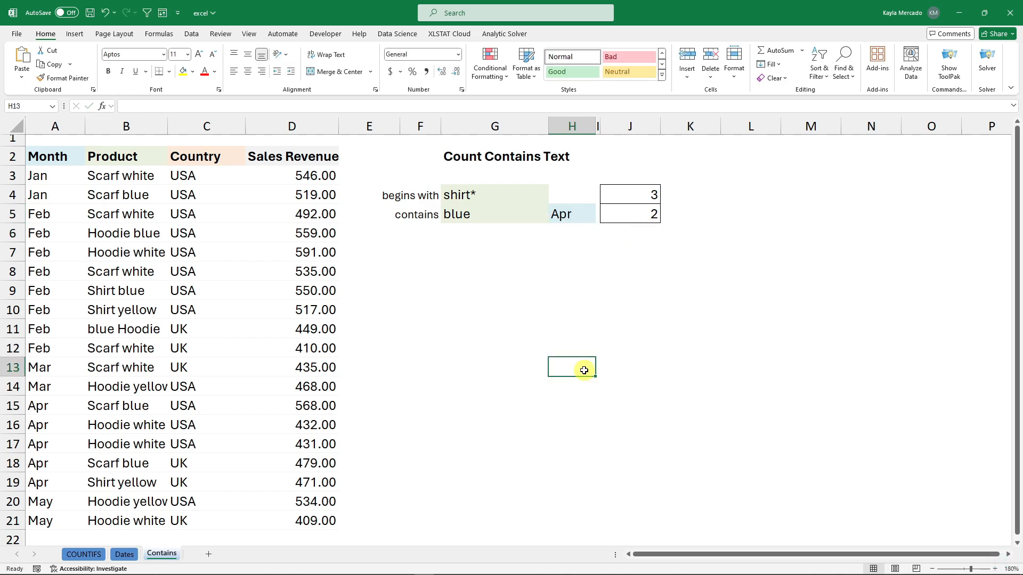